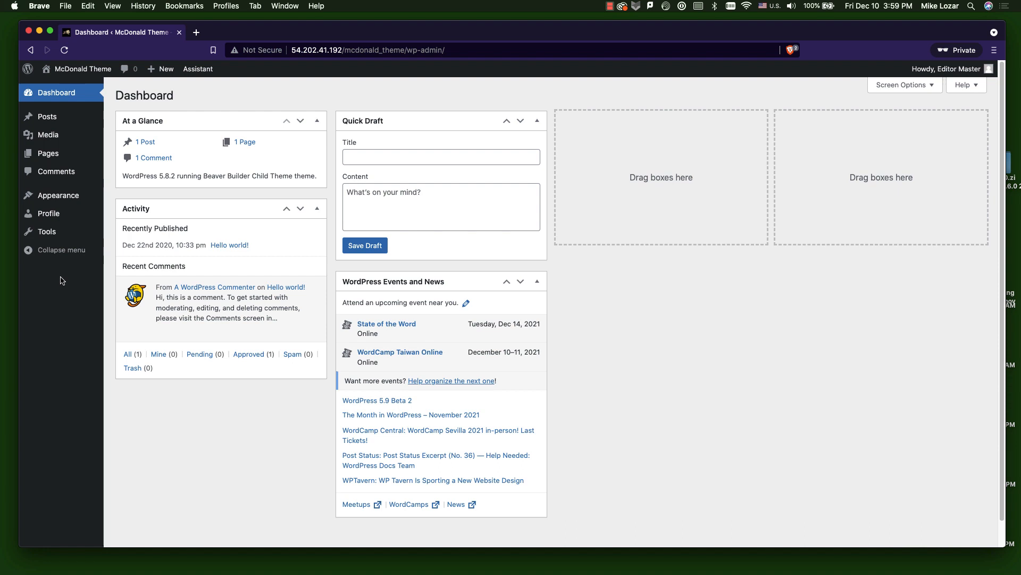
Open the media library and look over its uploaded images.
mouse_move(46, 118)
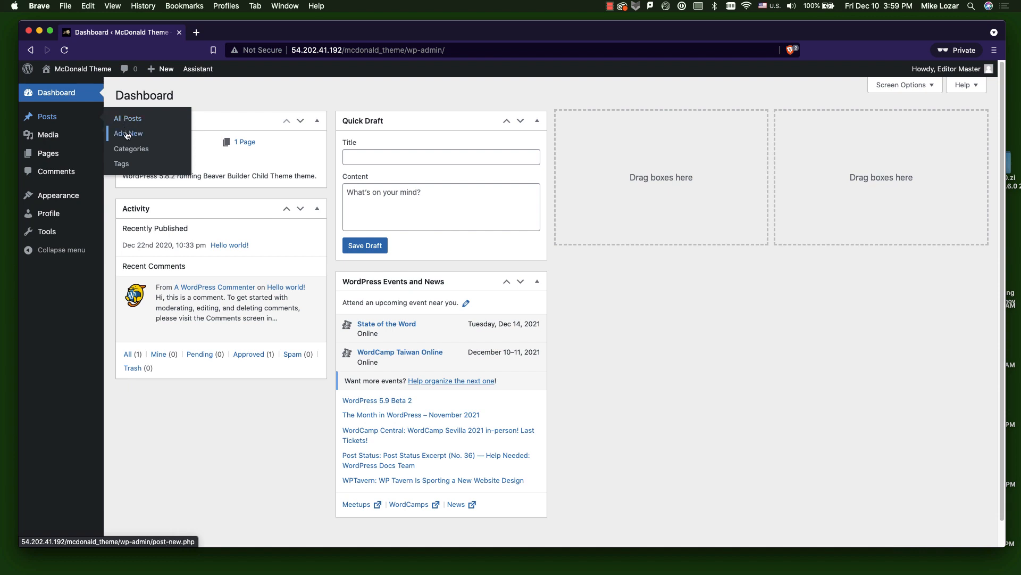
mouse_move(59, 136)
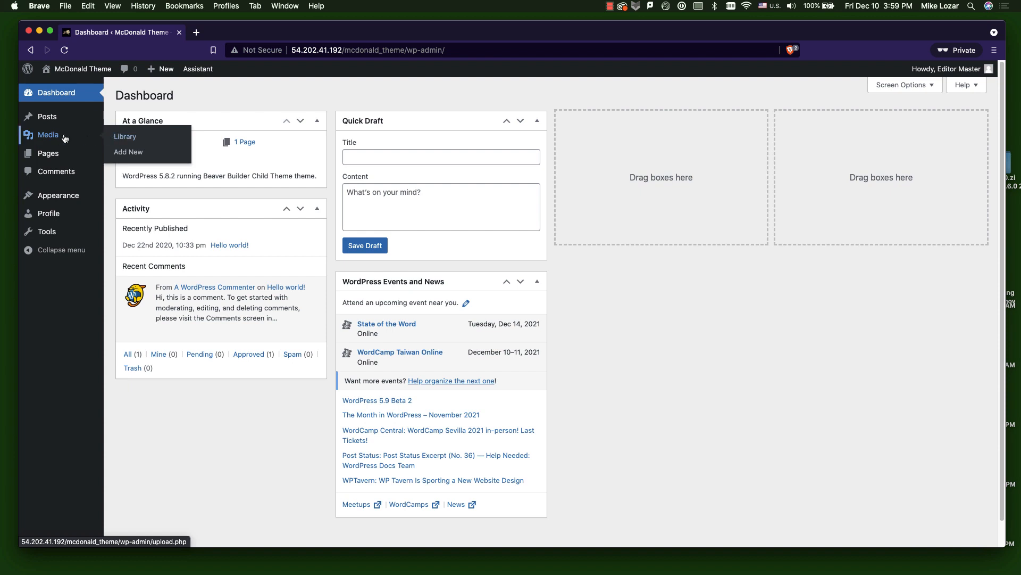
left_click(125, 137)
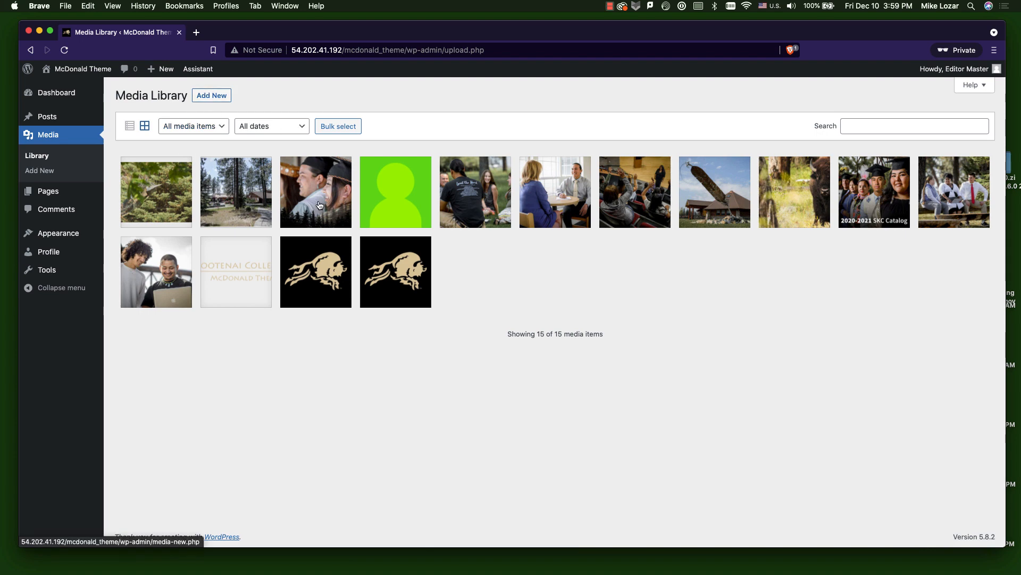
left_click(40, 158)
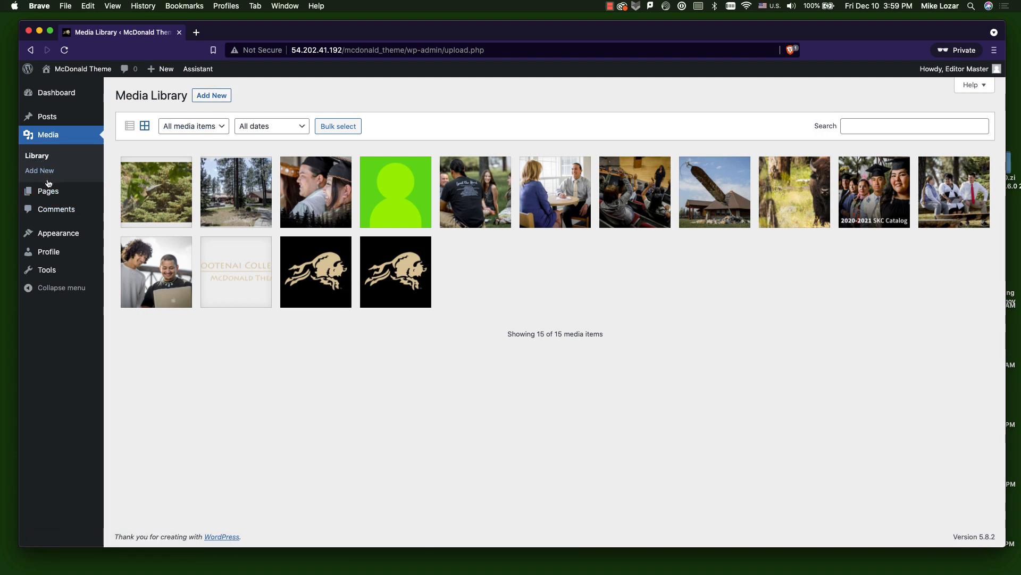
Review the site's list of pages and return to the Dashboard.
mouse_move(50, 193)
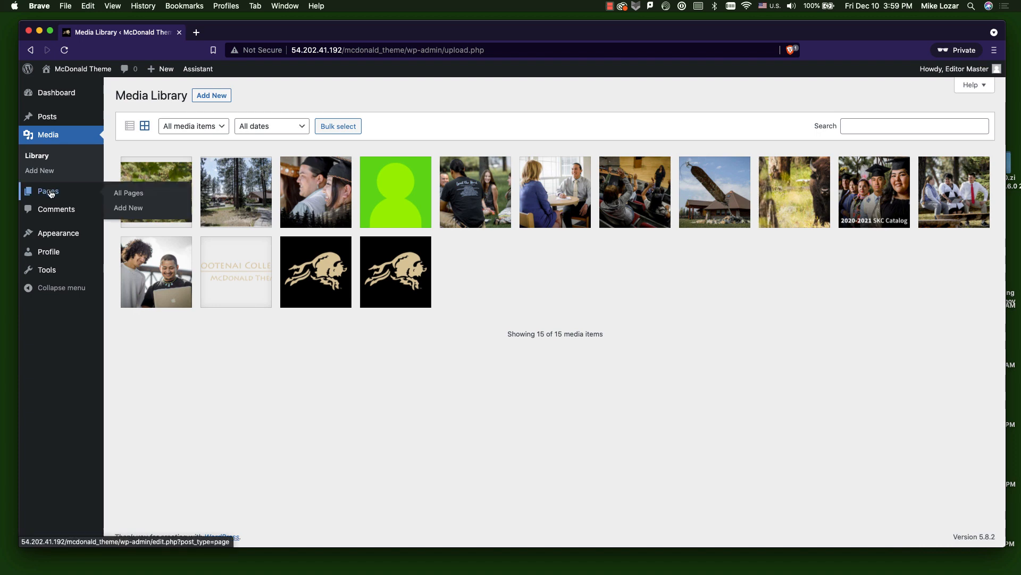
left_click(50, 192)
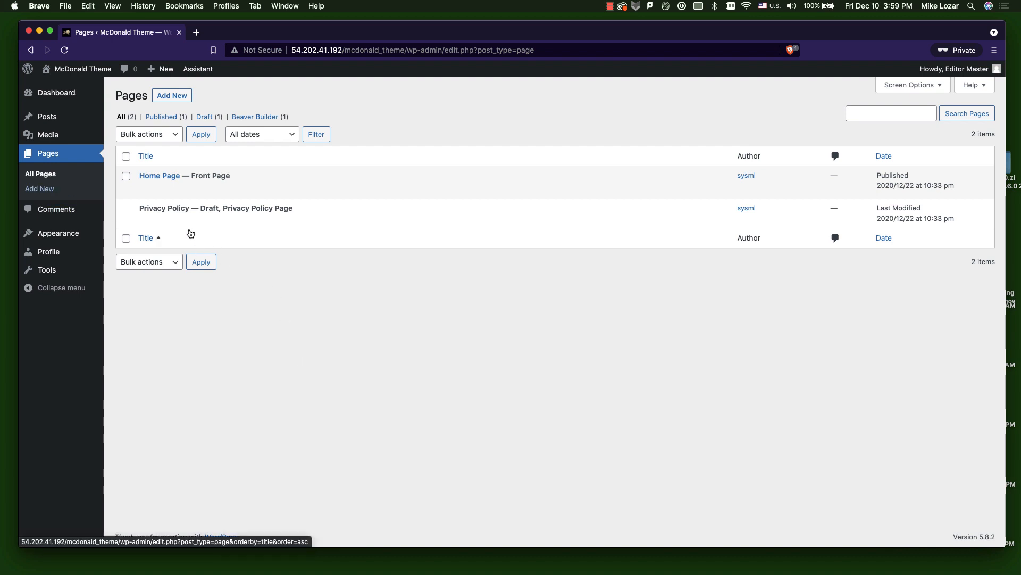
mouse_move(156, 171)
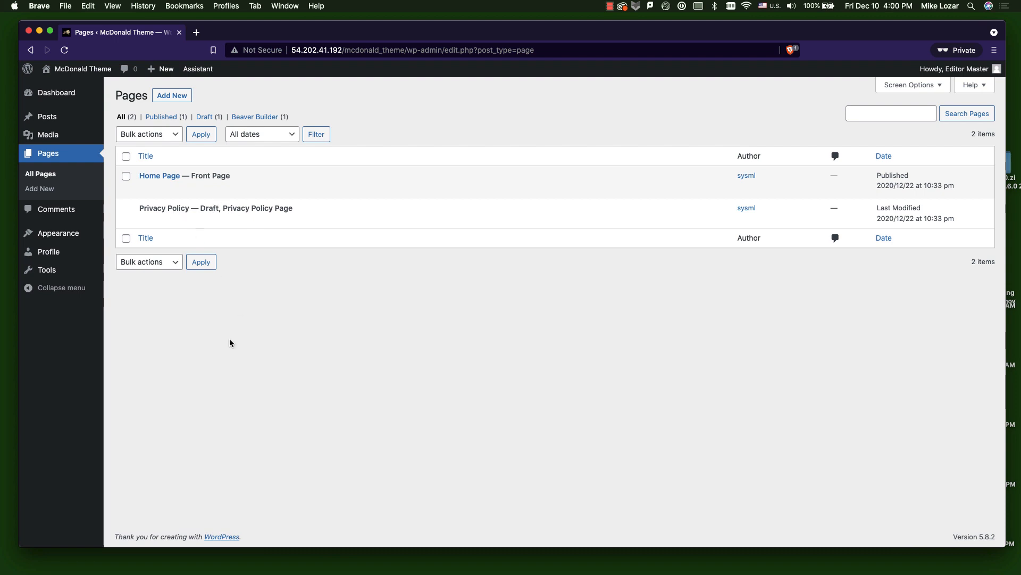
mouse_move(155, 193)
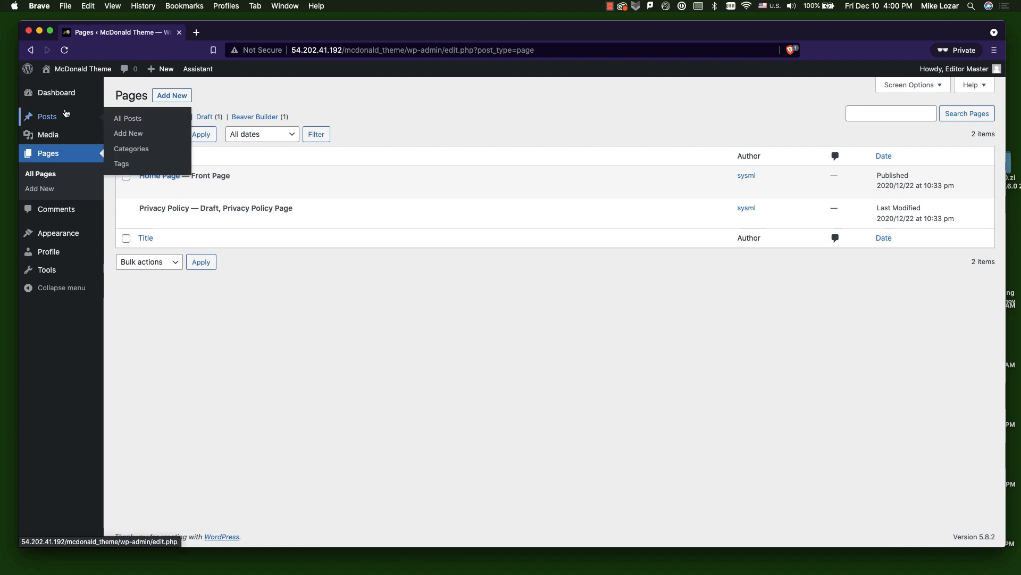
left_click(49, 93)
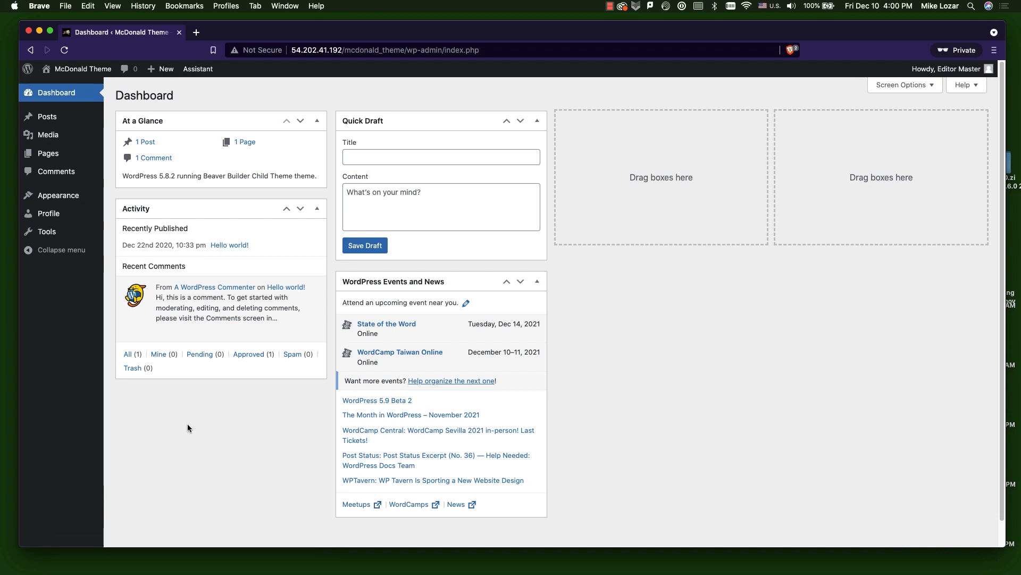
From the list of all pages, visit the McDonald Theme site and look through its home page.
mouse_move(46, 157)
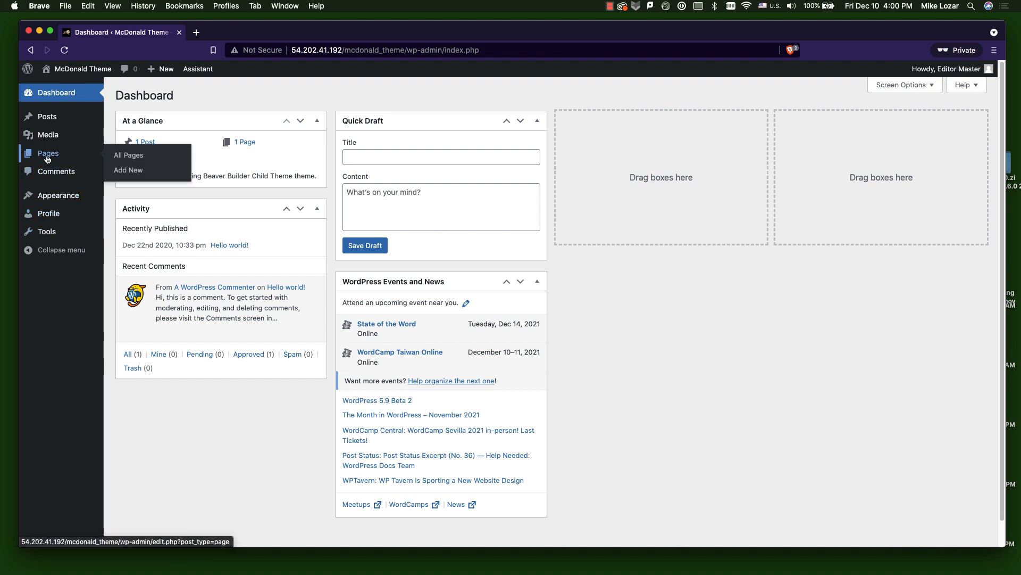
left_click(126, 155)
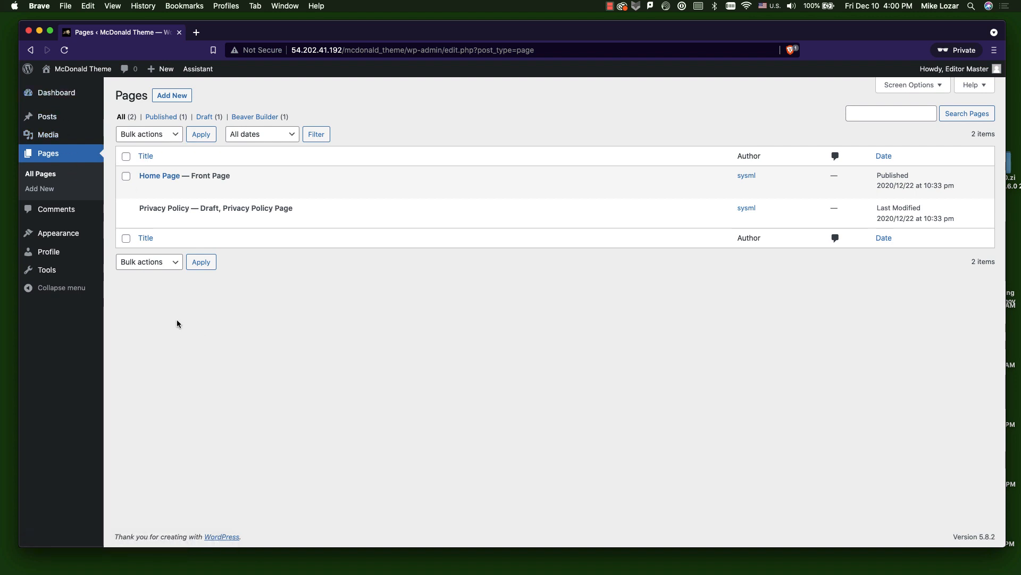
mouse_move(88, 73)
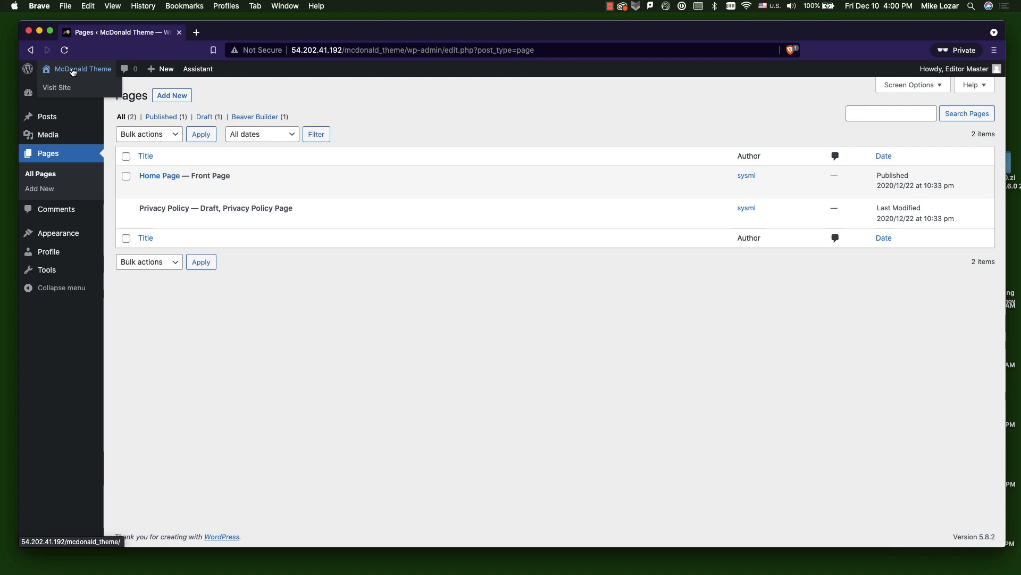
left_click(72, 71)
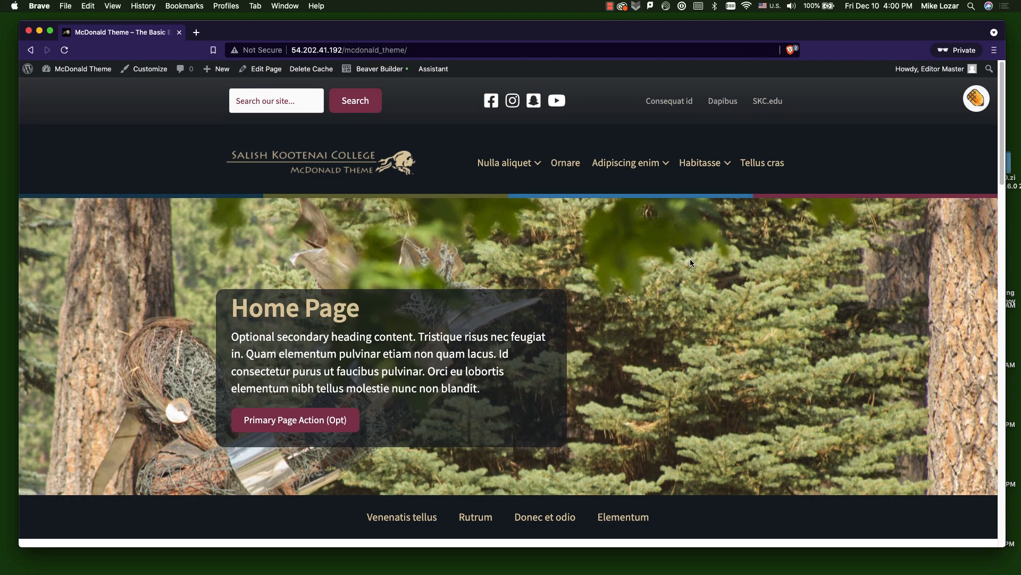
scroll(690, 262, "down", 15)
scroll(693, 262, "down", 5)
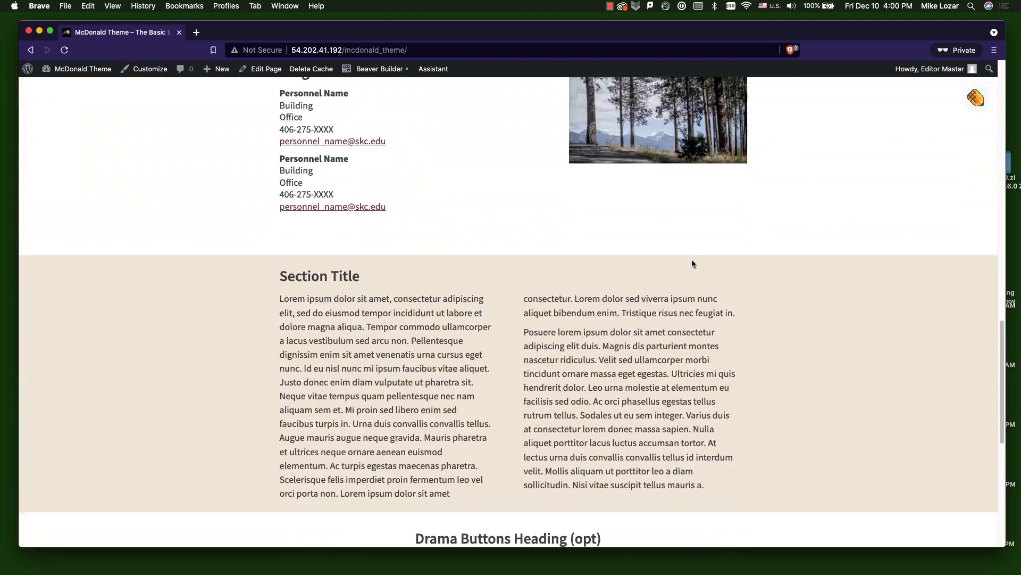
scroll(588, 273, "up", 14)
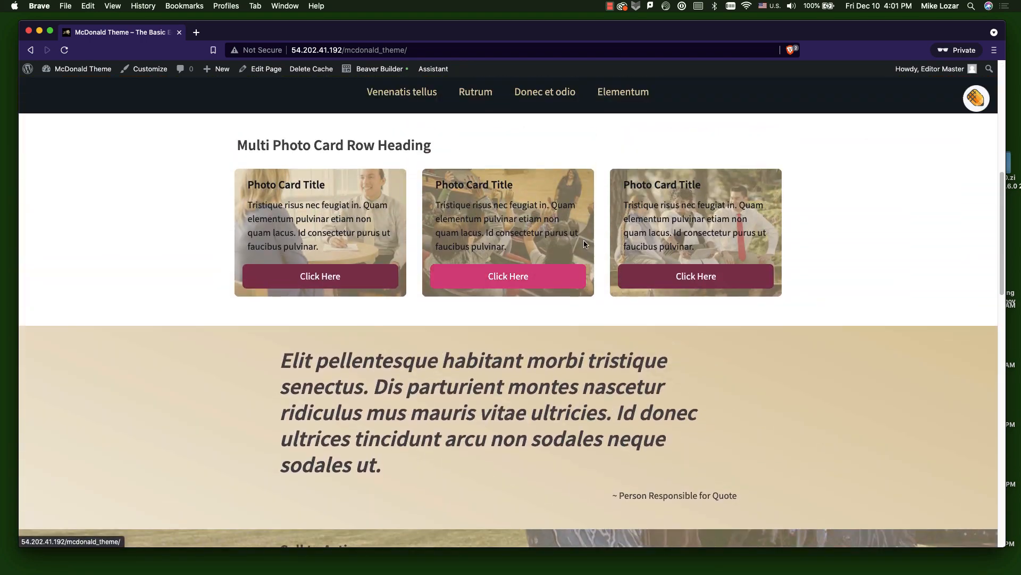
scroll(580, 200, "up", 7)
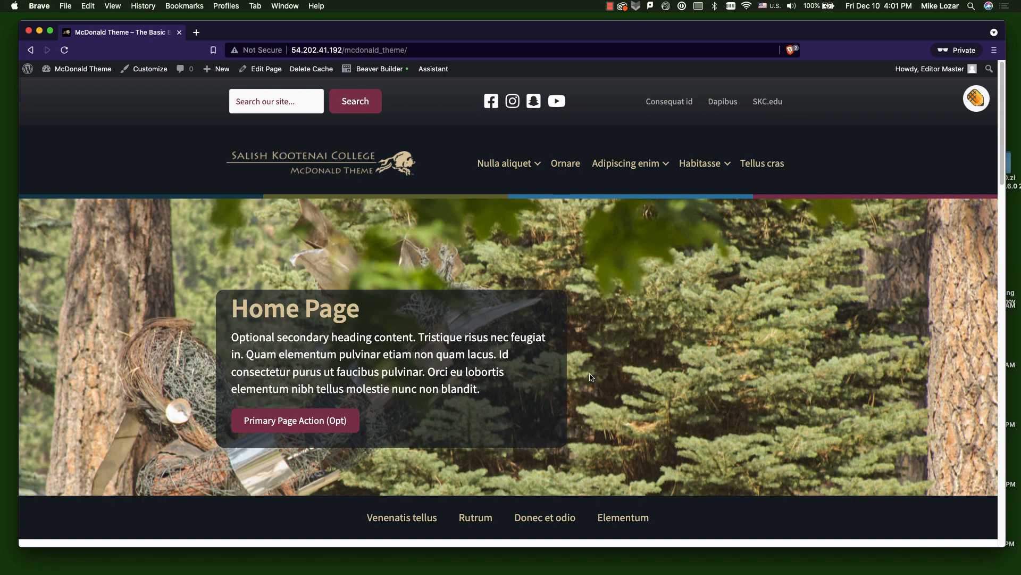
Open the Home Page for editing in Beaver Builder.
left_click(375, 69)
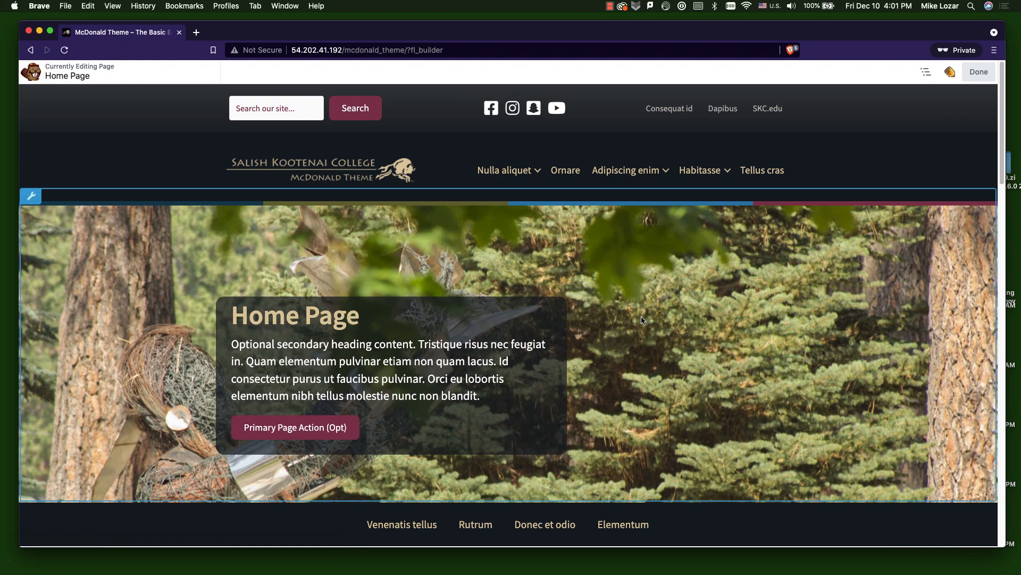
scroll(644, 319, "down", 3)
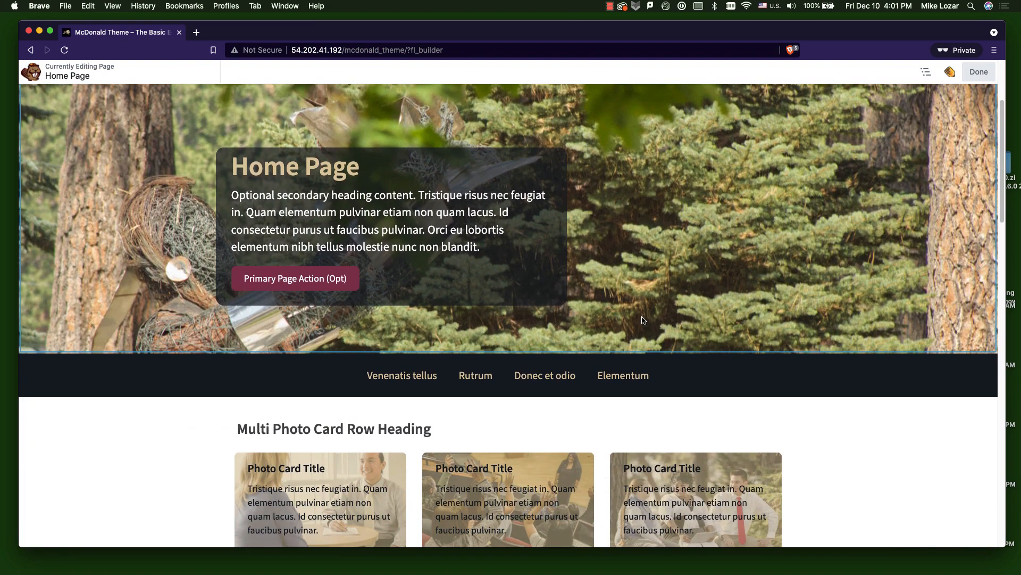
scroll(644, 319, "up", 3)
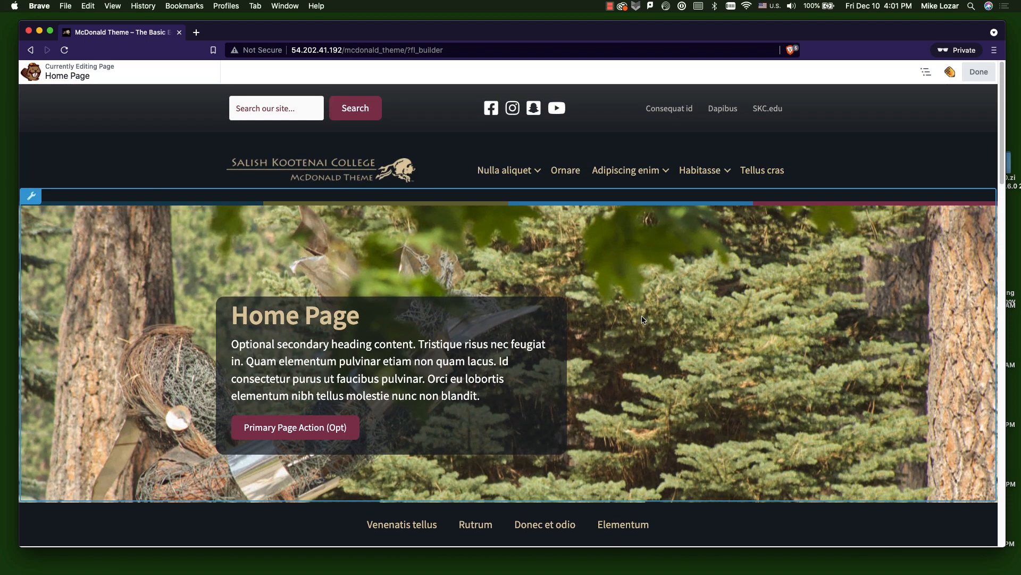
Examine the Home Page's editable sections in the builder, from the banner through the photo cards and quote to the call to action and contact info.
scroll(643, 319, "down", 1)
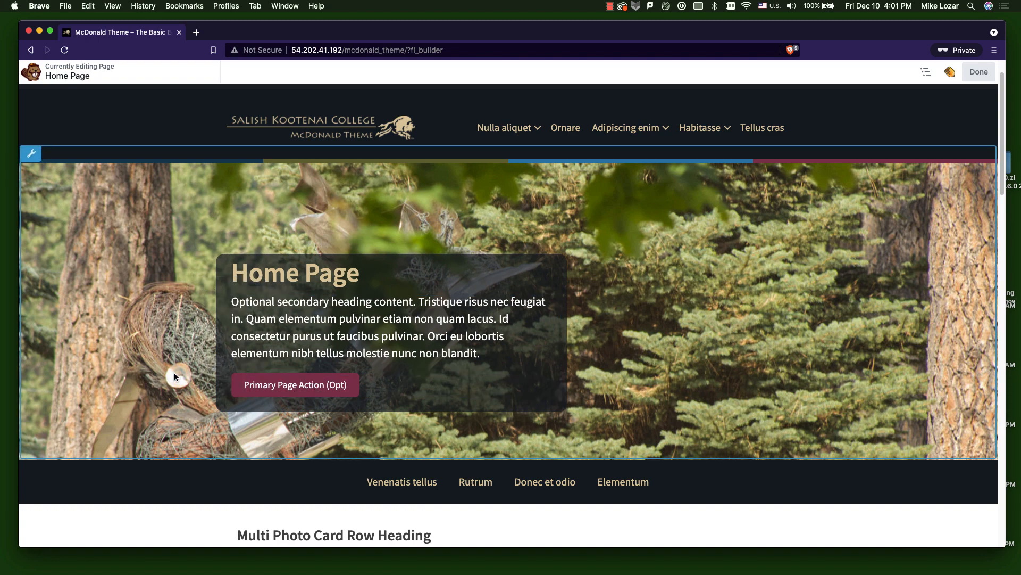
scroll(176, 375, "down", 6)
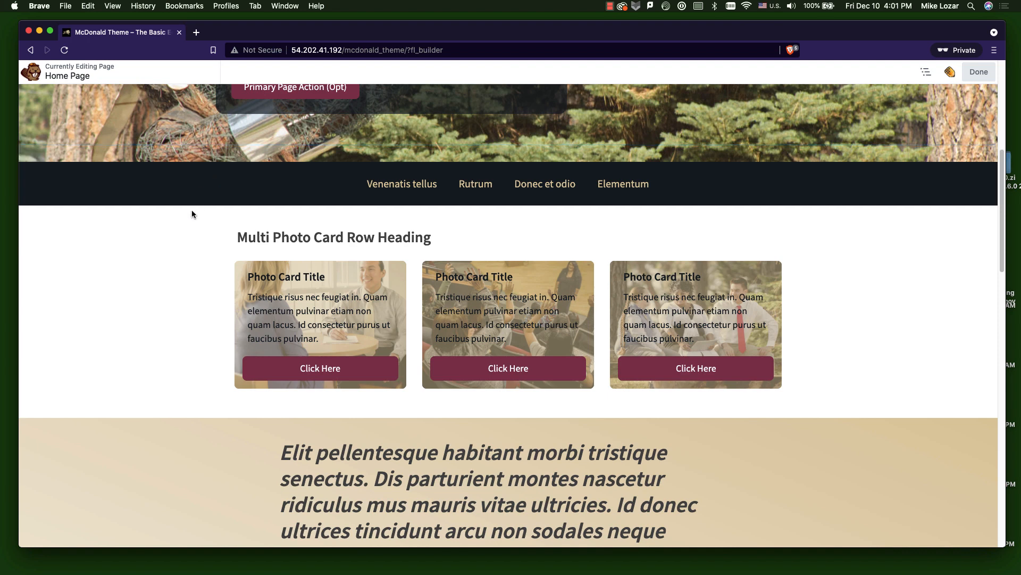
scroll(192, 210, "down", 1)
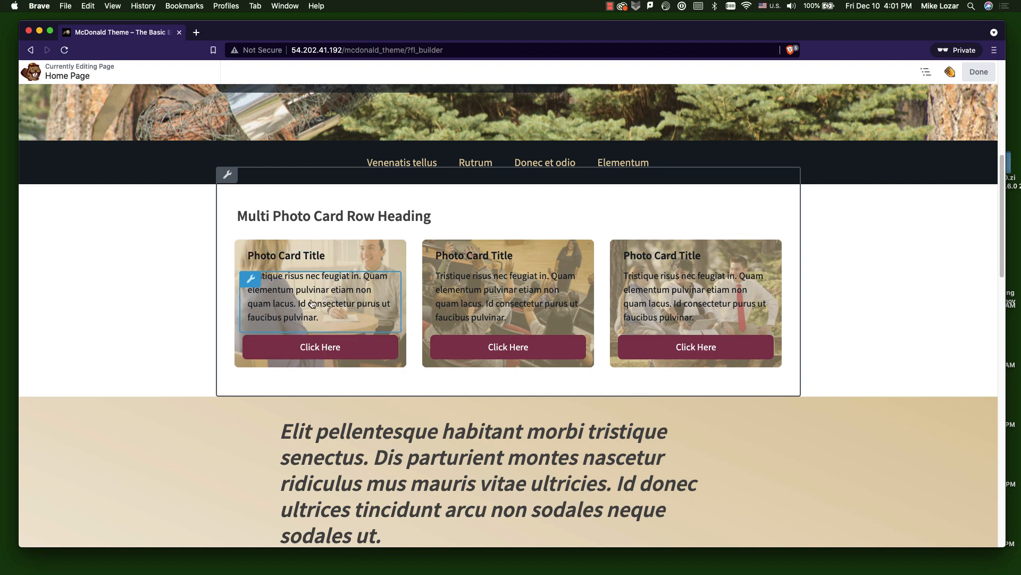
scroll(319, 313, "down", 5)
scroll(319, 313, "down", 2)
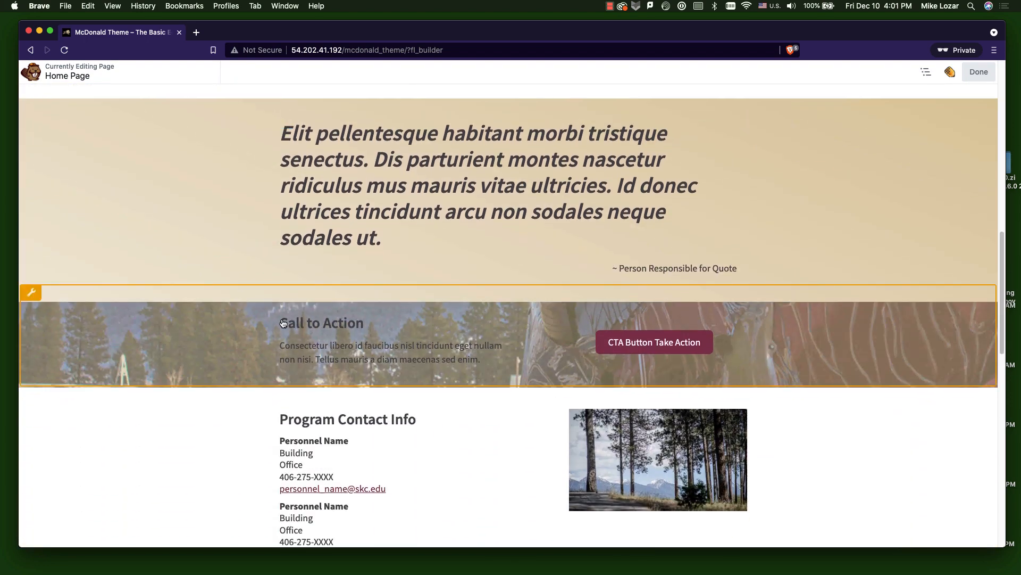
scroll(207, 328, "down", 1)
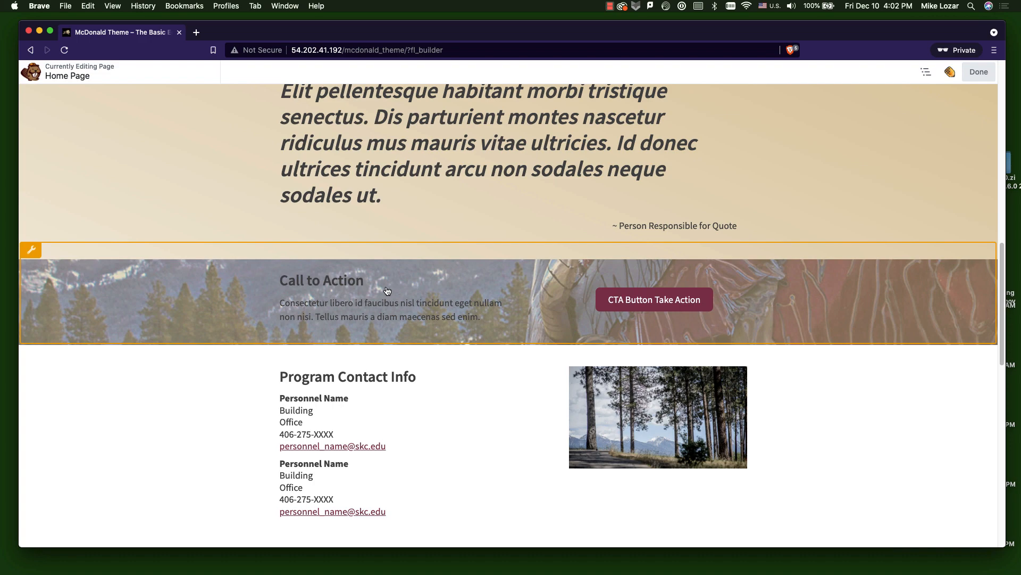
scroll(387, 290, "up", 15)
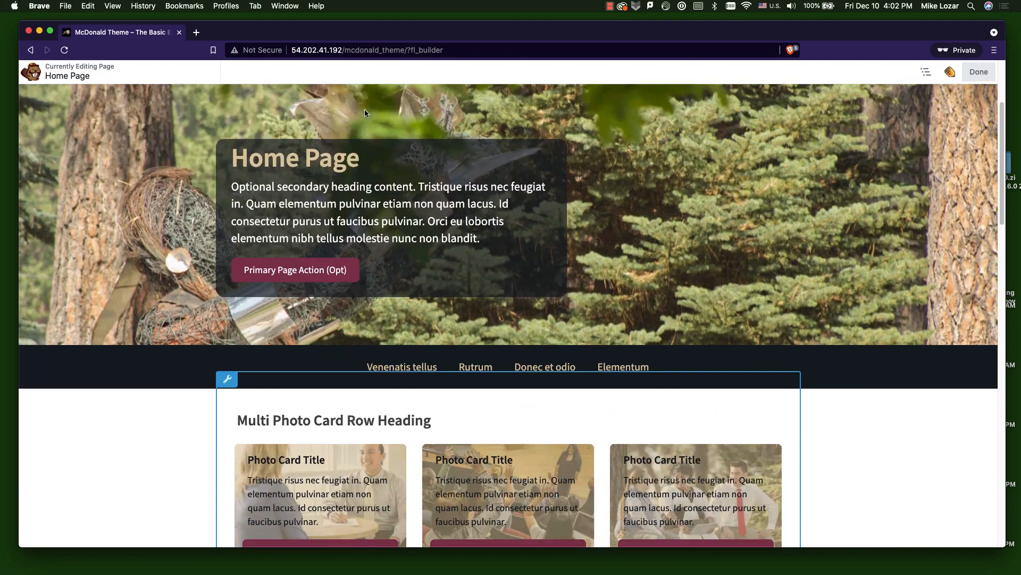
scroll(365, 110, "up", 3)
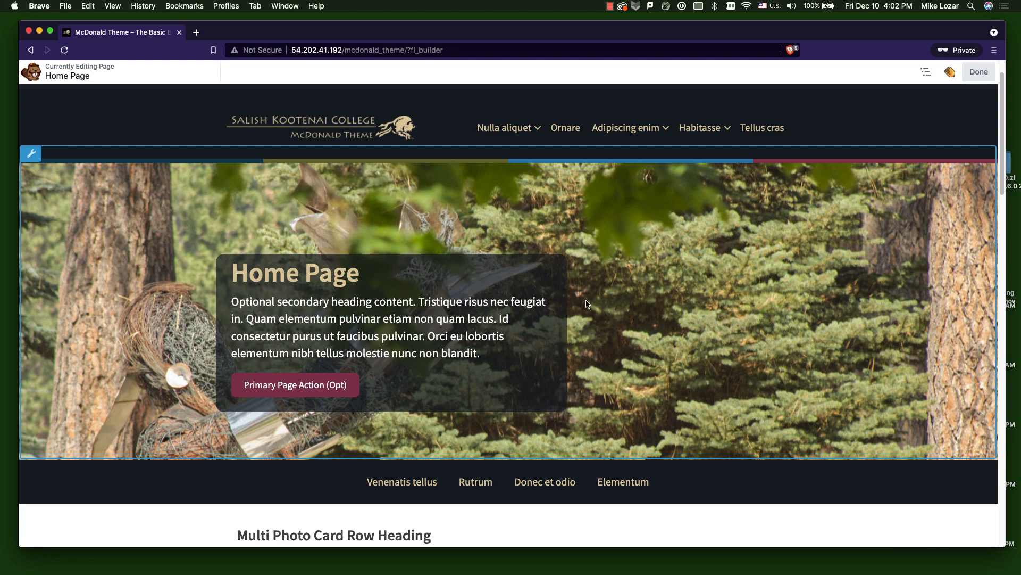
scroll(436, 313, "down", 6)
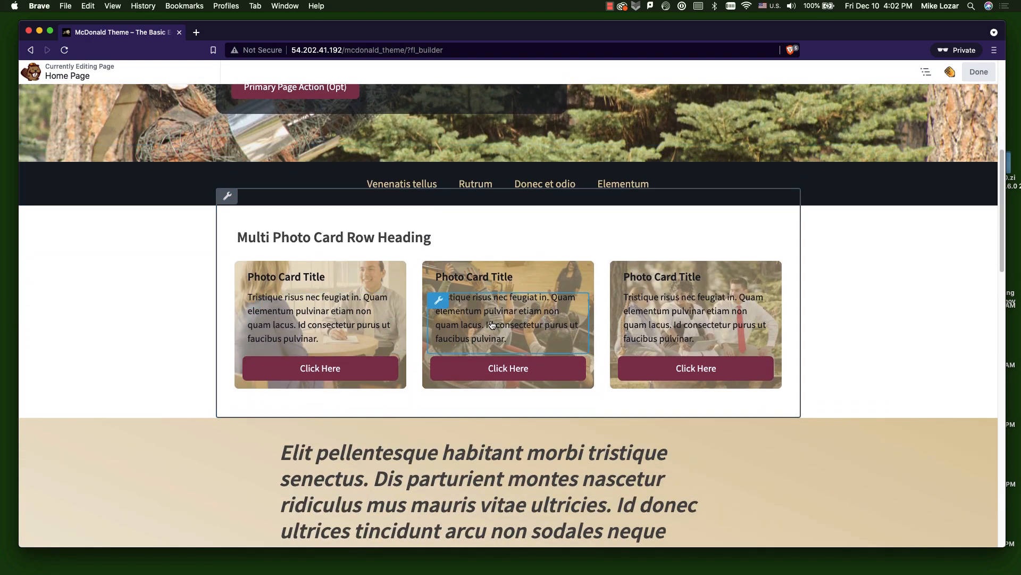
scroll(321, 314, "down", 4)
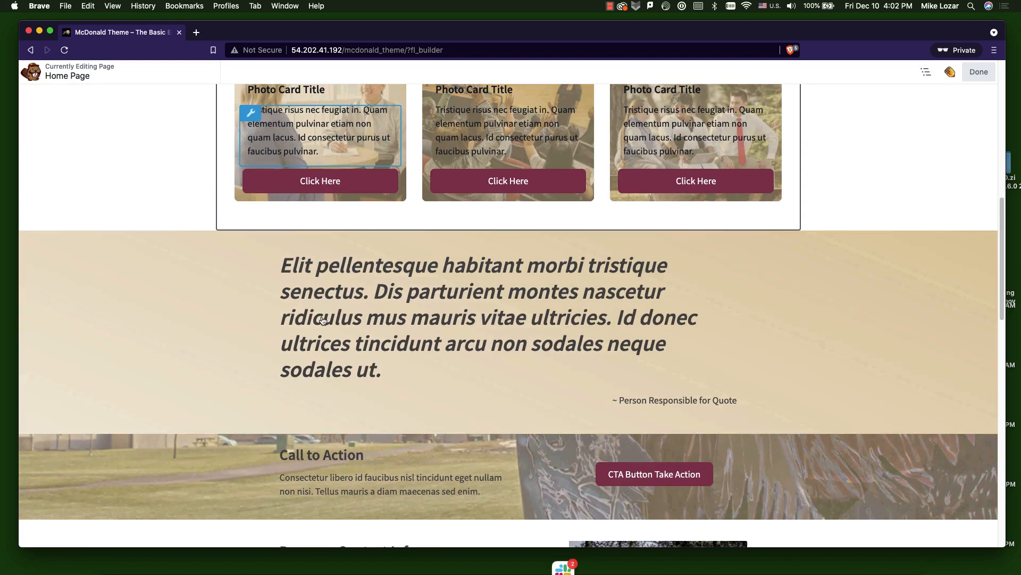
scroll(375, 322, "up", 9)
scroll(376, 322, "up", 2)
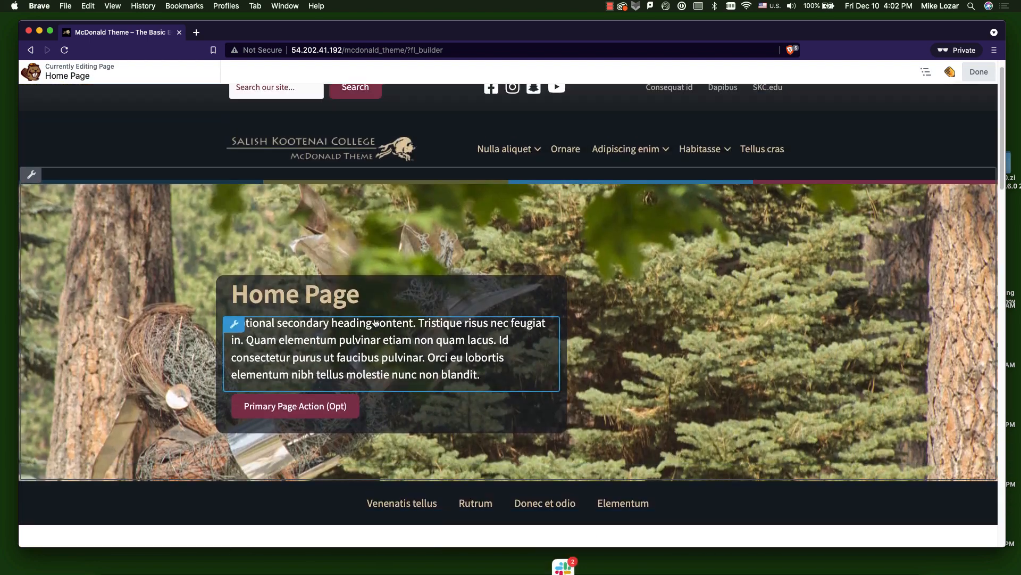
Open the banner's secondary heading text for editing and dock the Text Editor beside the page so it no longer covers it.
scroll(391, 242, "down", 2)
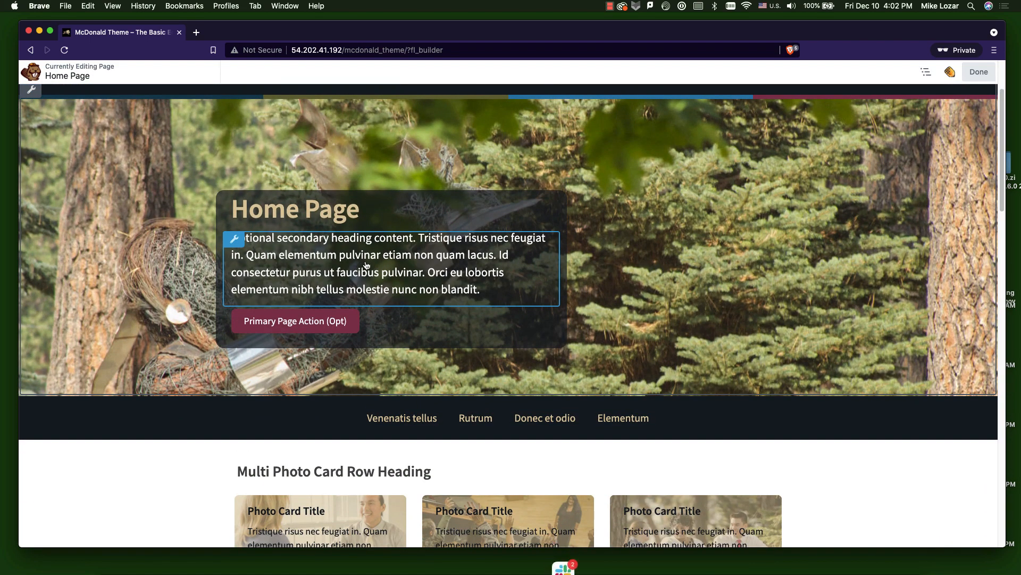
left_click(336, 270)
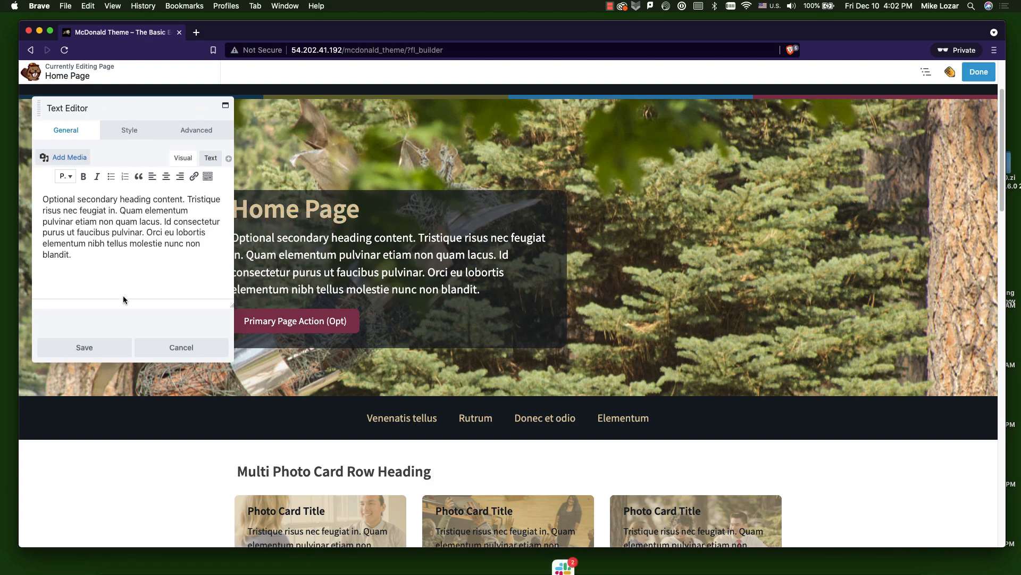
left_click_drag(161, 107, 733, 139)
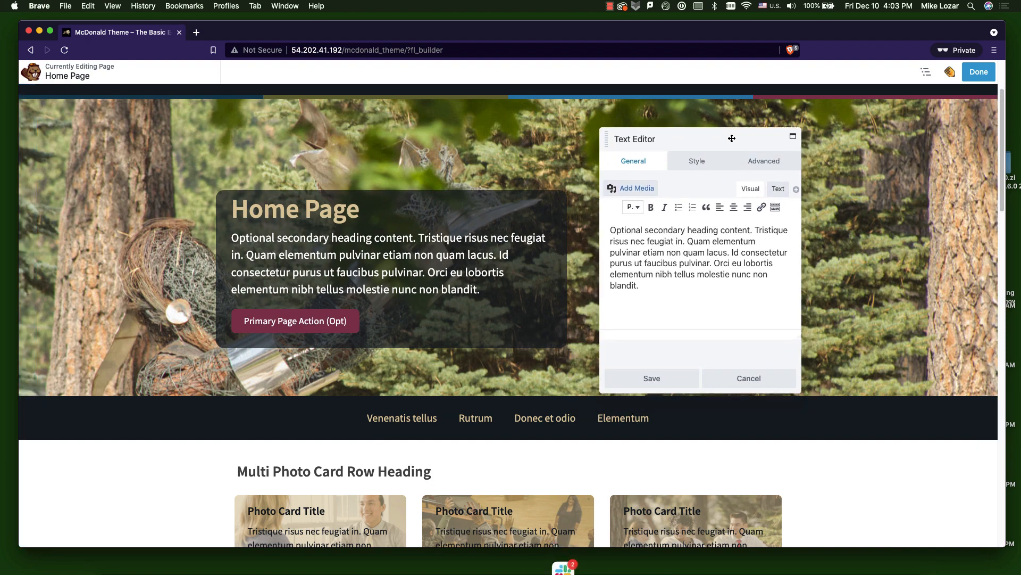
left_click_drag(732, 139, 982, 132)
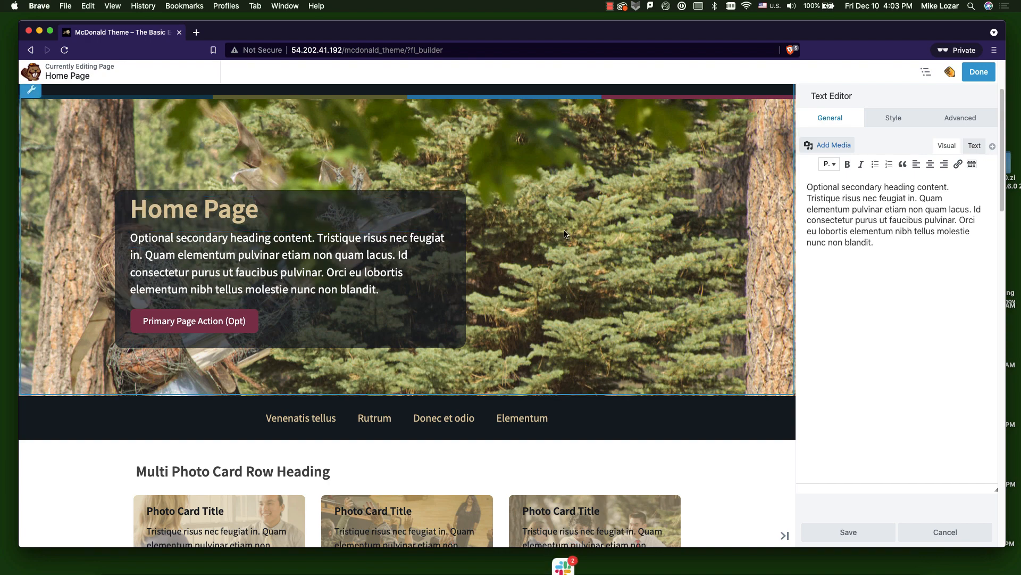
Replace the banner's secondary text with "Howdy world!" followed by a placeholder passage beginning "Prow scuttle parrel provost Sail ho shrouds".
left_click(870, 271)
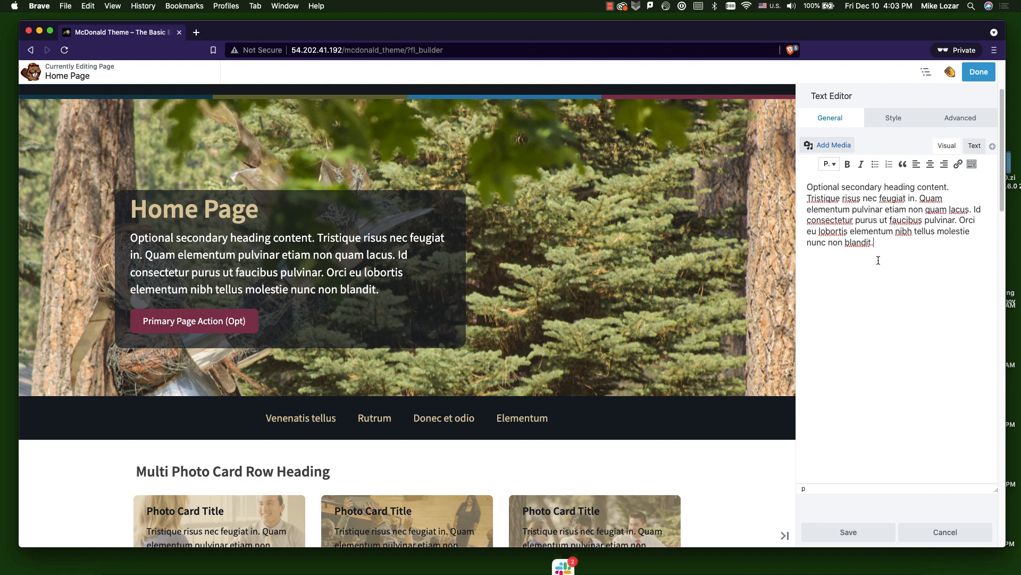
left_click_drag(876, 249, 806, 182)
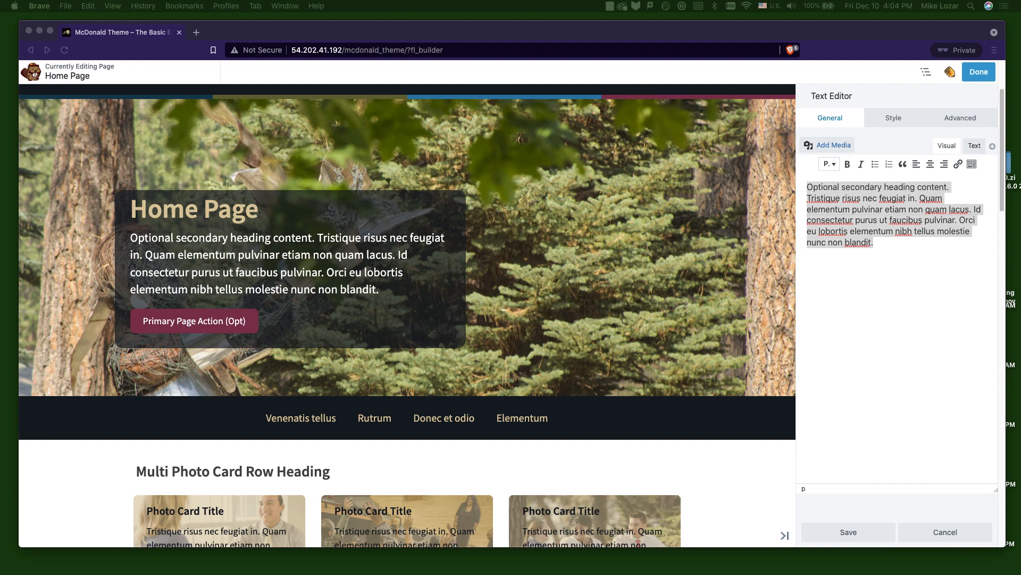
left_click(883, 215)
left_click(874, 260)
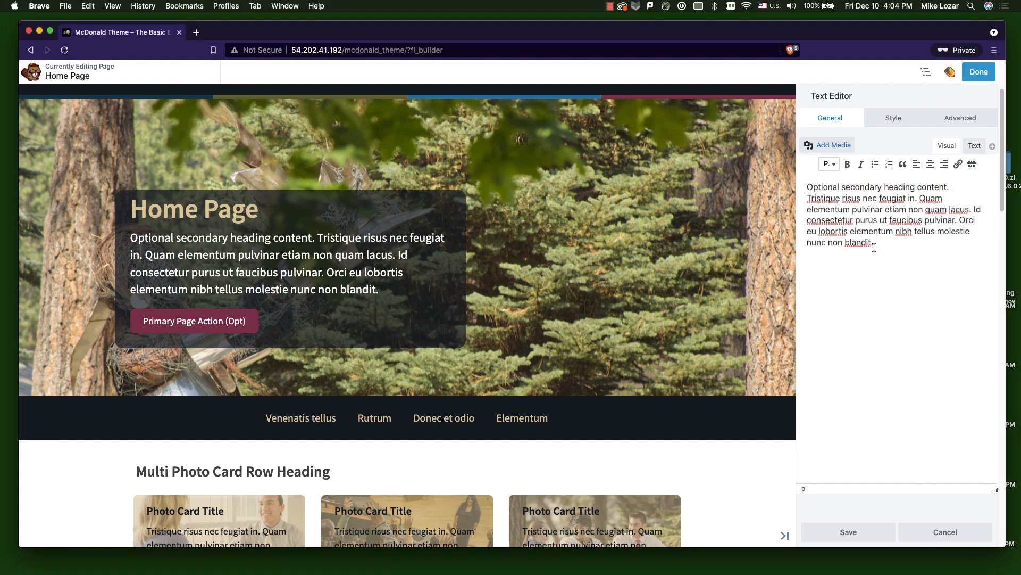
left_click_drag(875, 243, 807, 190)
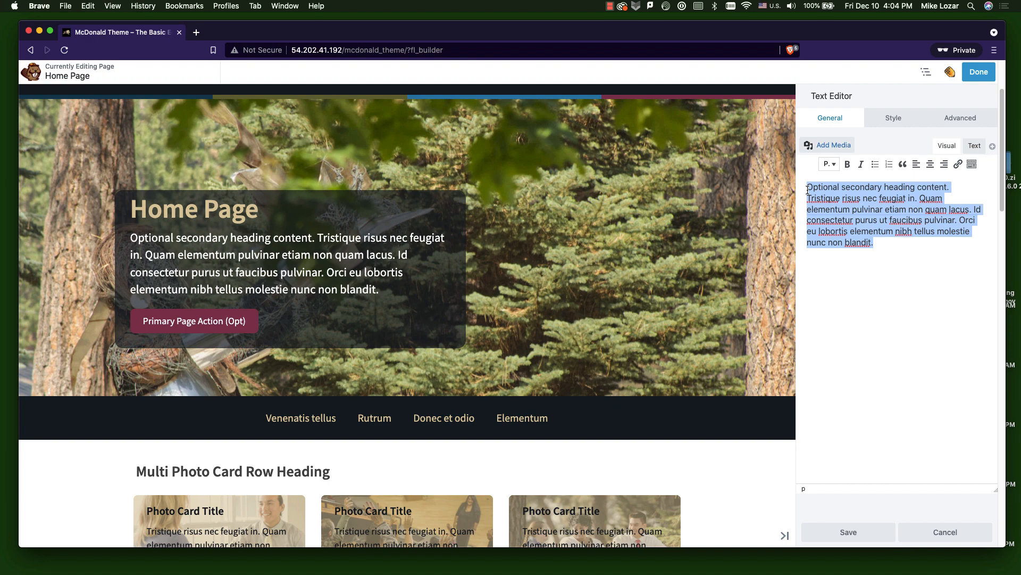
type("How")
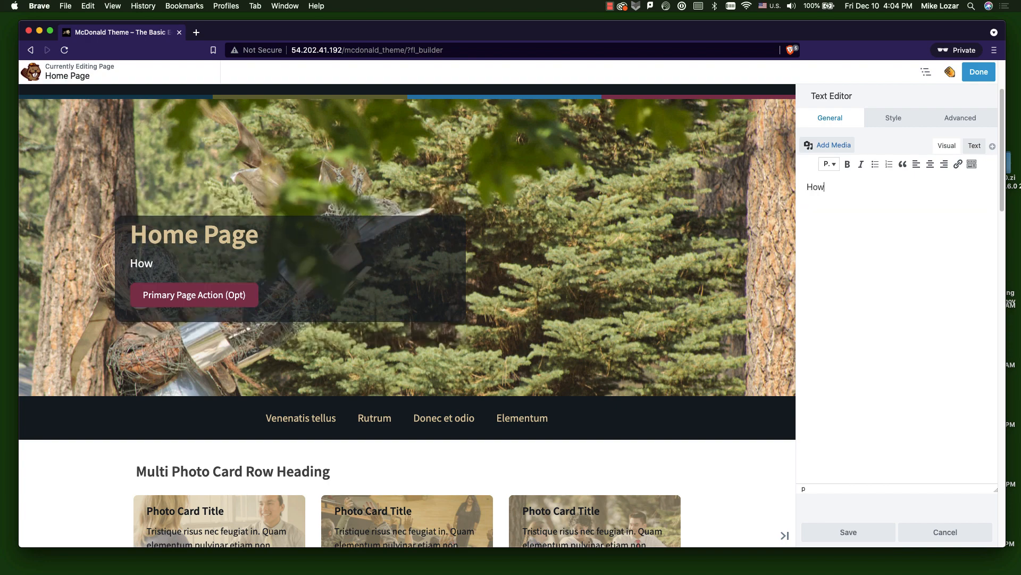
type("dy world!")
type("Prow scuttle parrel provost Sail ho shrouds spirits boom mizzenmast yardarm. Pinnace holystone mizzenmast quarter crow's nest nipperkin grog yardarm hempen halter furl. Swab barque interloper chantey doubloon starboard grog black jack gangway rutters.")
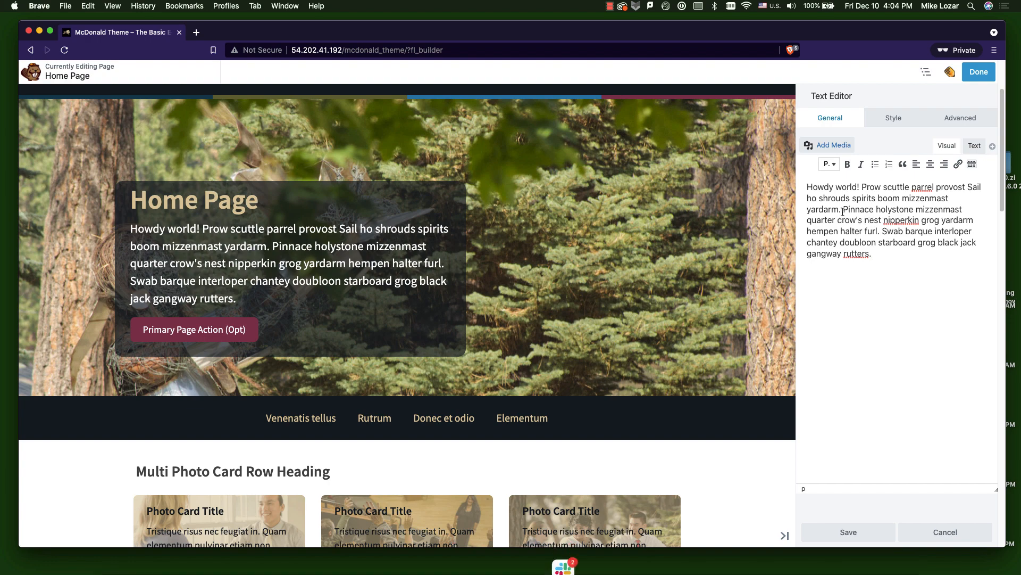
Try bold formatting on the words "Pinnace holystone mizzenmast" in the banner text, and remove it again.
left_click_drag(842, 209, 965, 210)
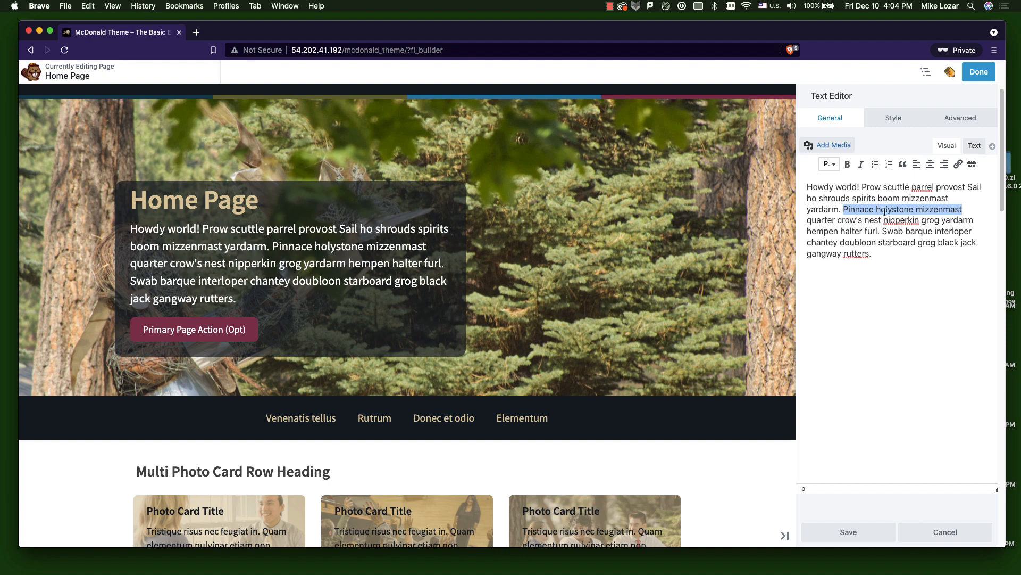
left_click(848, 165)
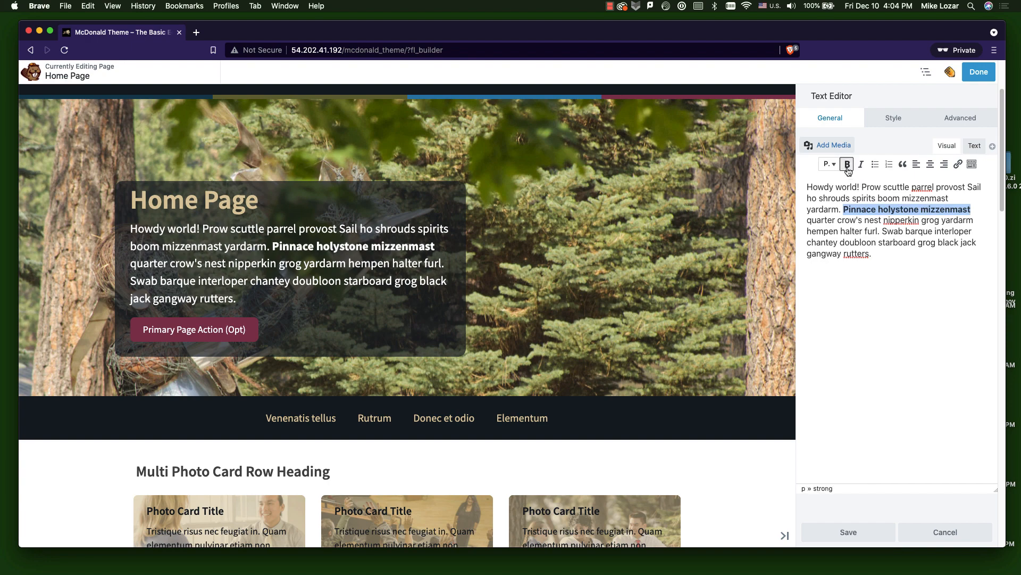
left_click(848, 165)
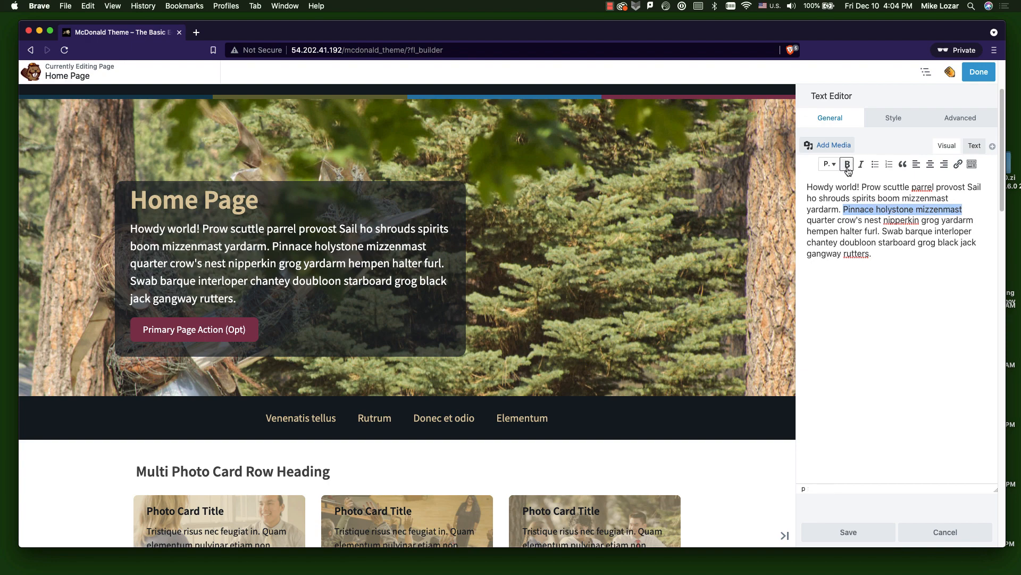
Add a second placeholder paragraph beginning "Deadlights jack lad schooner scallywag" below the banner's first paragraph.
left_click(890, 252)
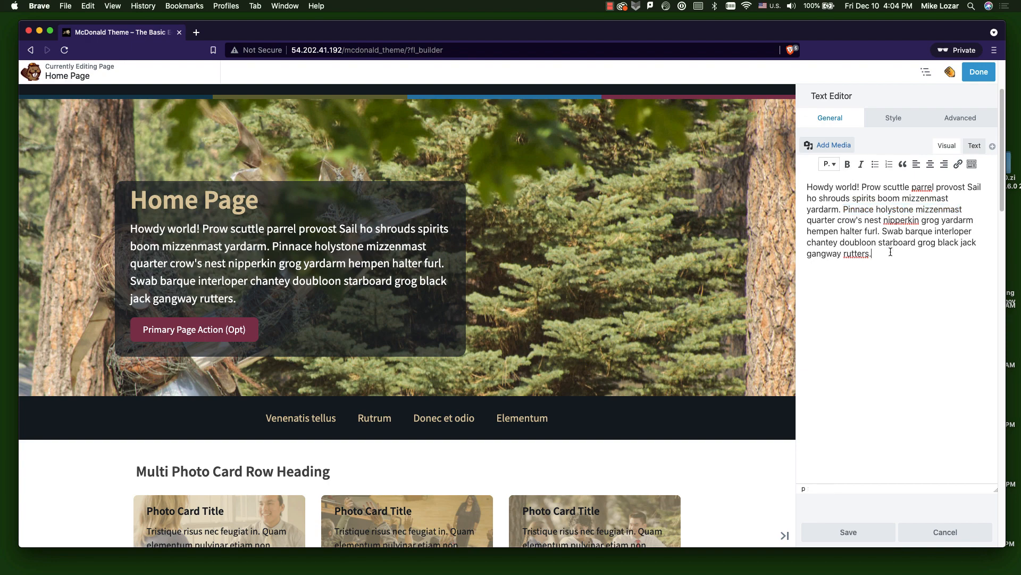
key("Return")
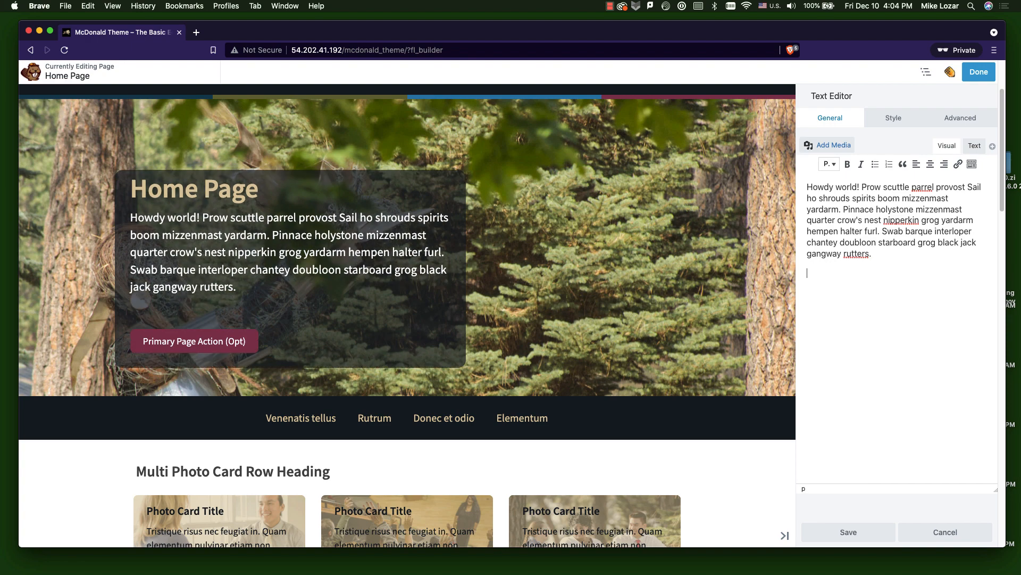
key("super+Tab")
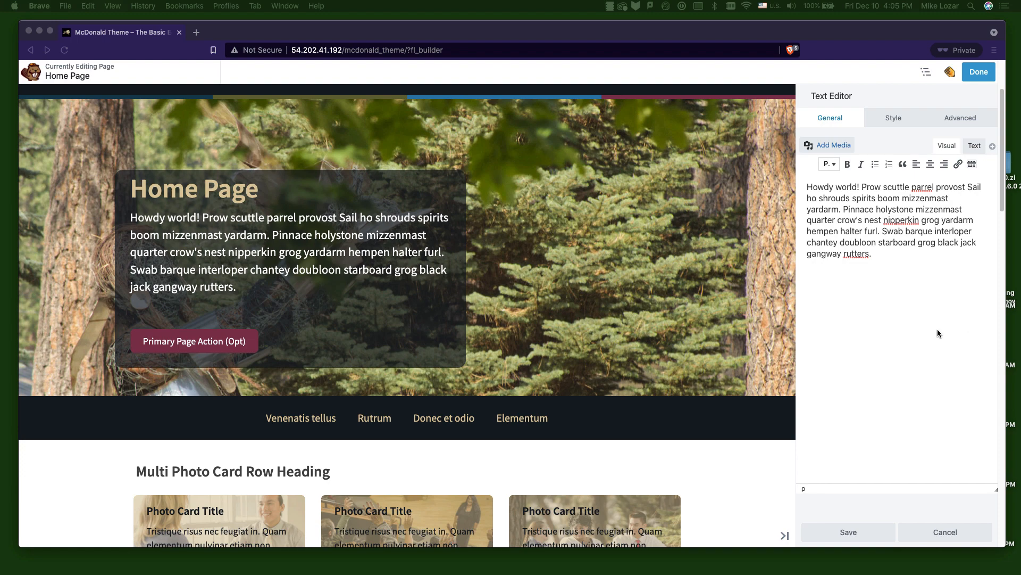
left_click(899, 321)
type("Deadlights jack lad schooner scallywag dance the hempen jig carouser broadside cable strike colors. Bring a spring upon her cable holystone blow the man down spanker Shiver me timbers to go on account lookout wherry doubloon chase. Belay yo-ho-ho keelhaul squiffy black spot yardarm spyglass sheet transom heave to.")
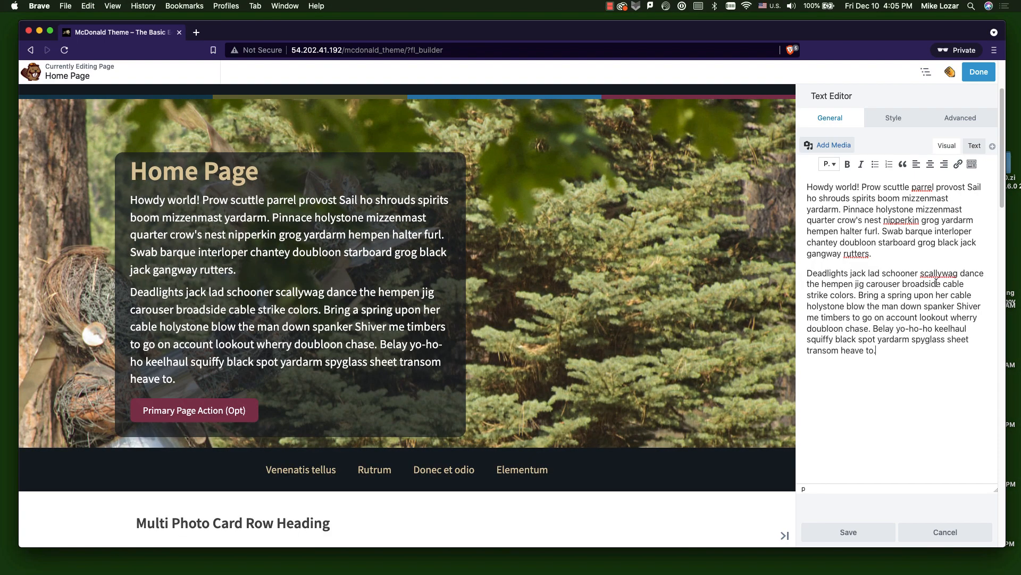
Turn the second paragraph into a bulleted list, splitting it before "Bring a spring", "Shiver me timbers", "Belay yo-ho-ho" and "sheet transom".
left_click(874, 166)
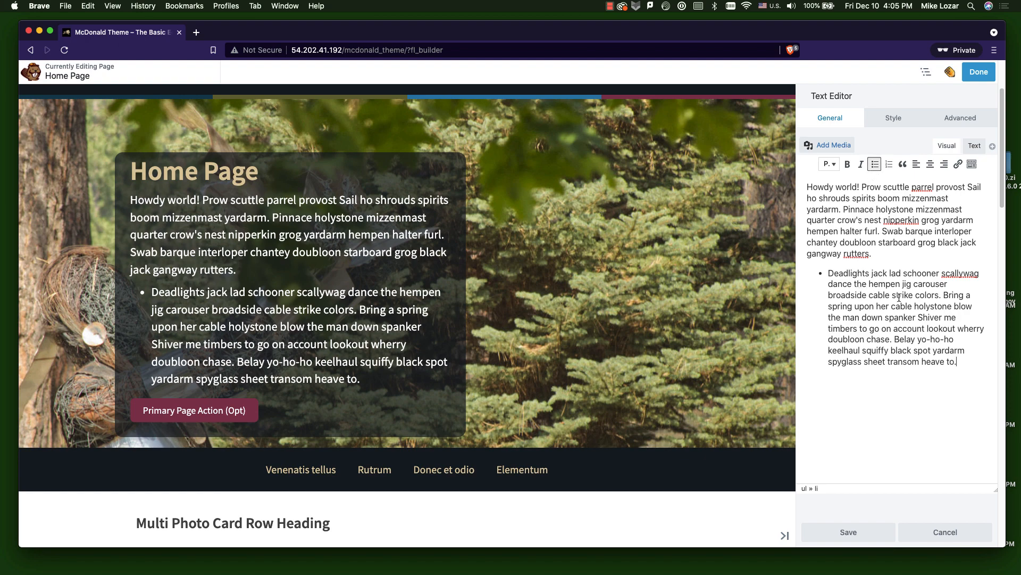
left_click(944, 296)
key("Return")
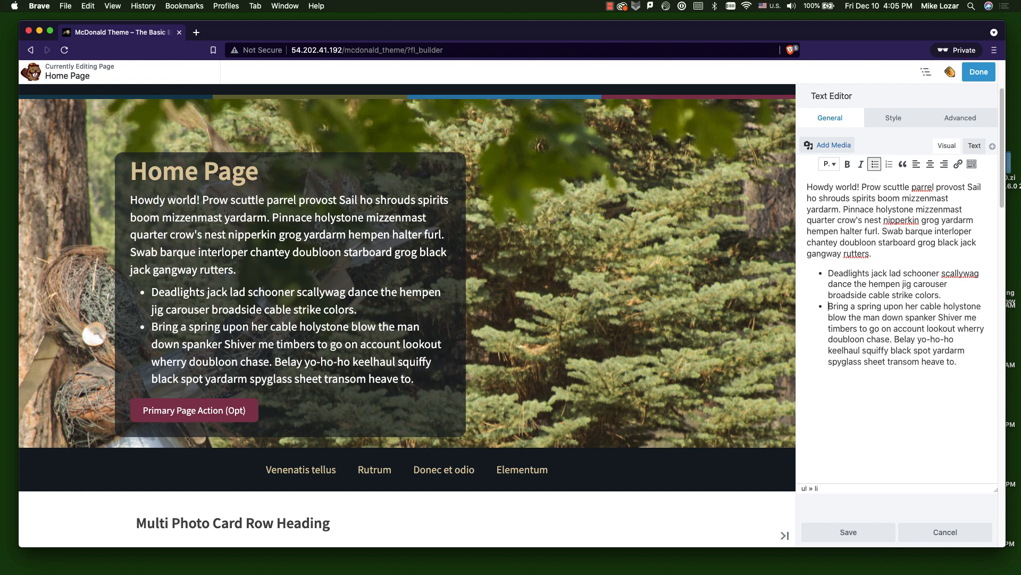
left_click(939, 318)
key("Return")
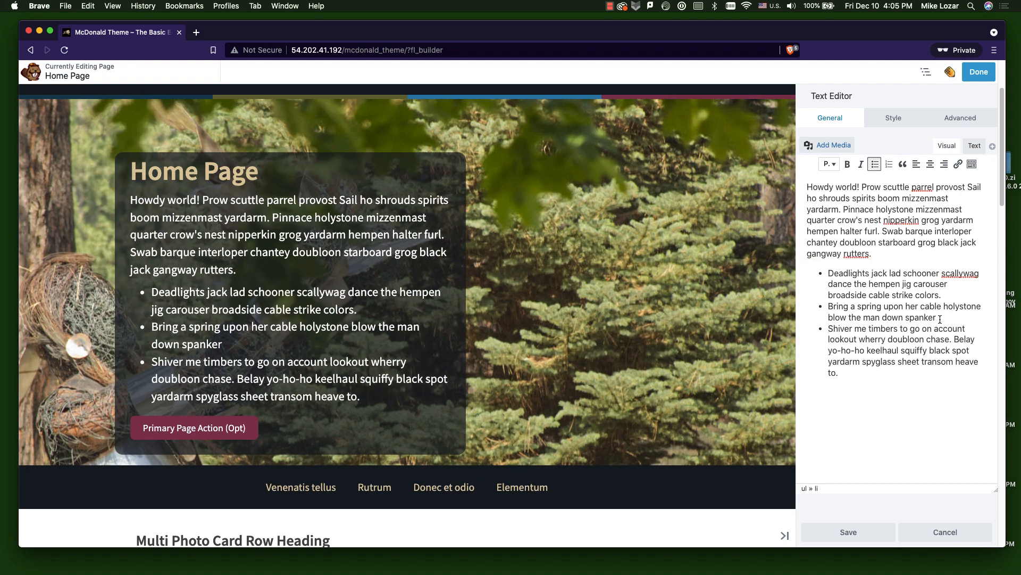
left_click(954, 339)
key("Return")
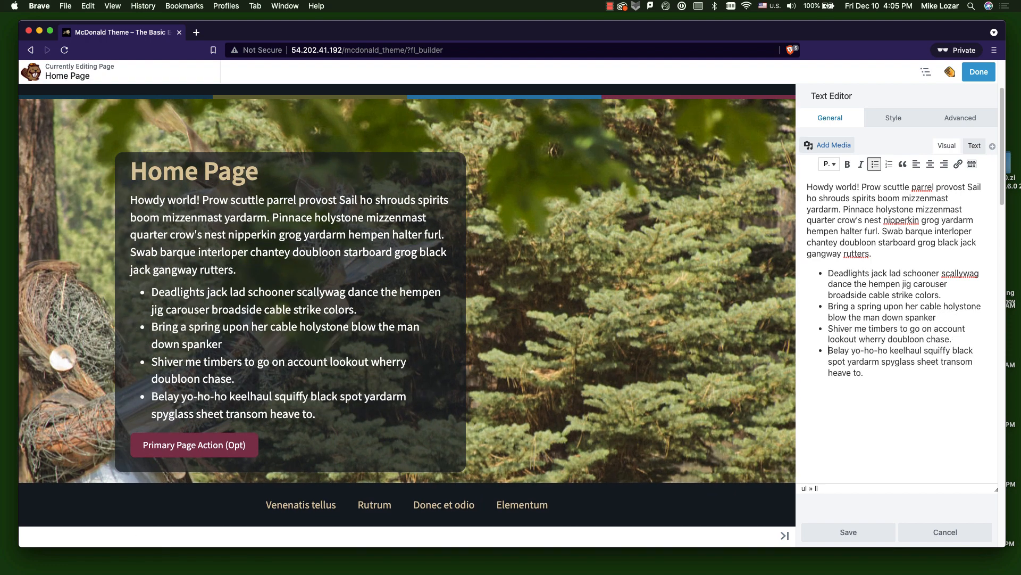
left_click(918, 362)
key("Return")
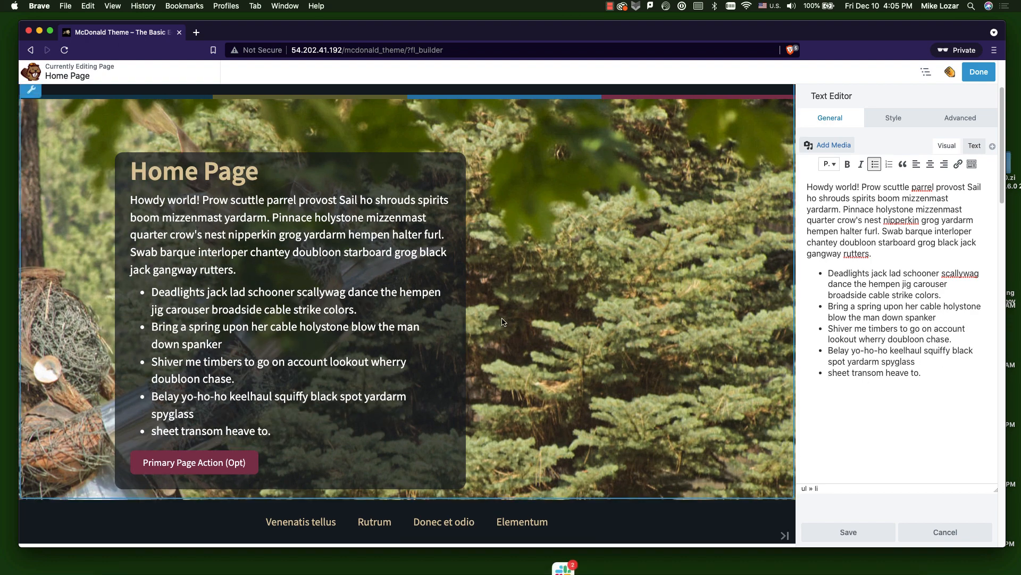
left_click(867, 307)
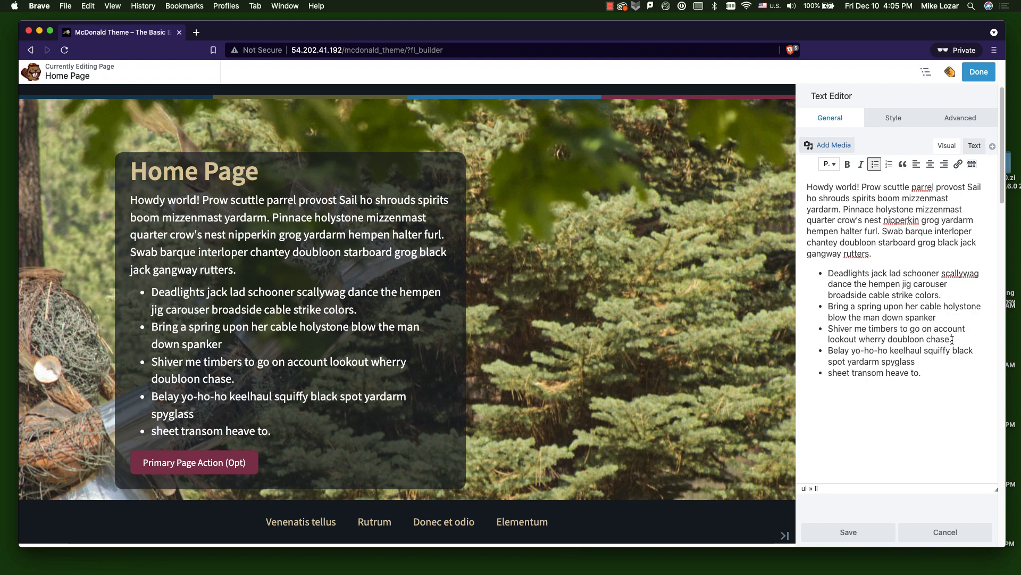
left_click_drag(953, 340, 828, 330)
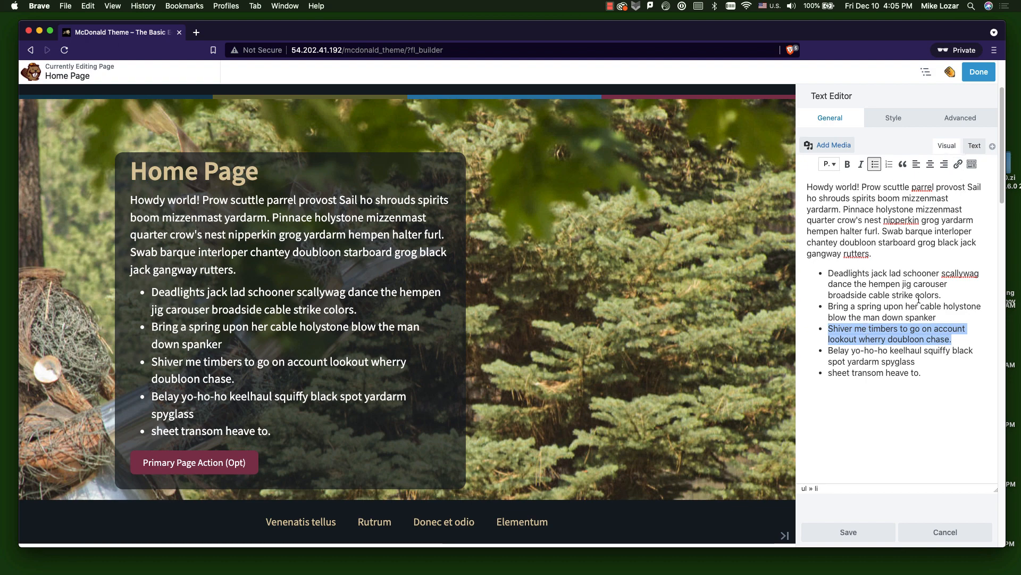
left_click(952, 340)
left_click_drag(953, 340, 829, 329)
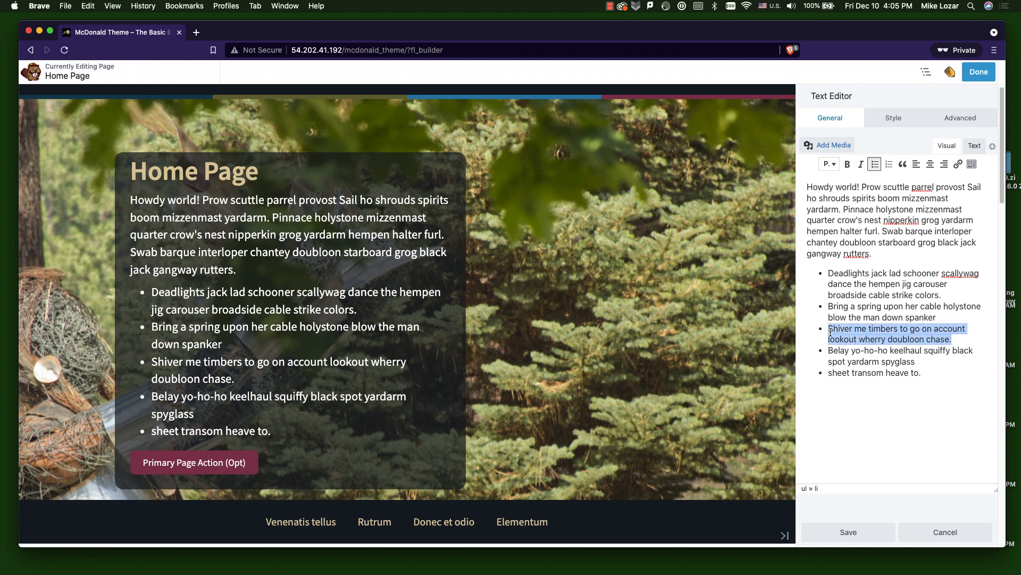
left_click(958, 166)
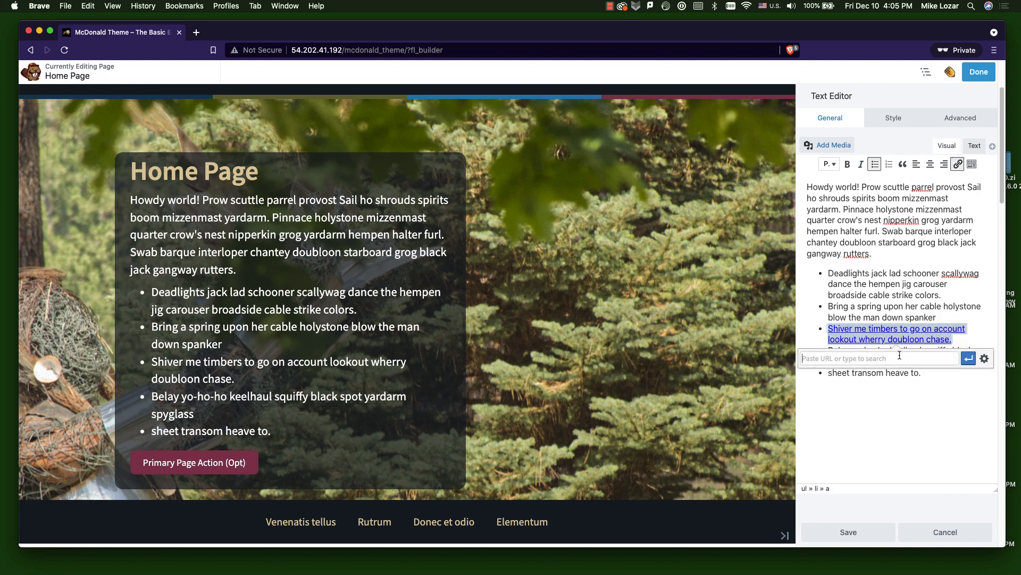
type("https://www.awebsiteur")
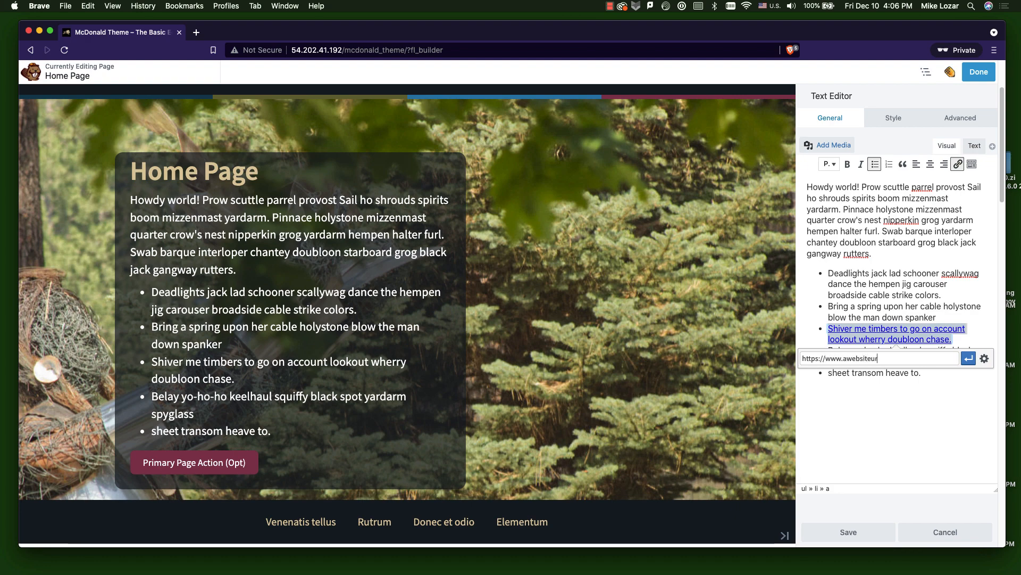
type("lgoeshere.")
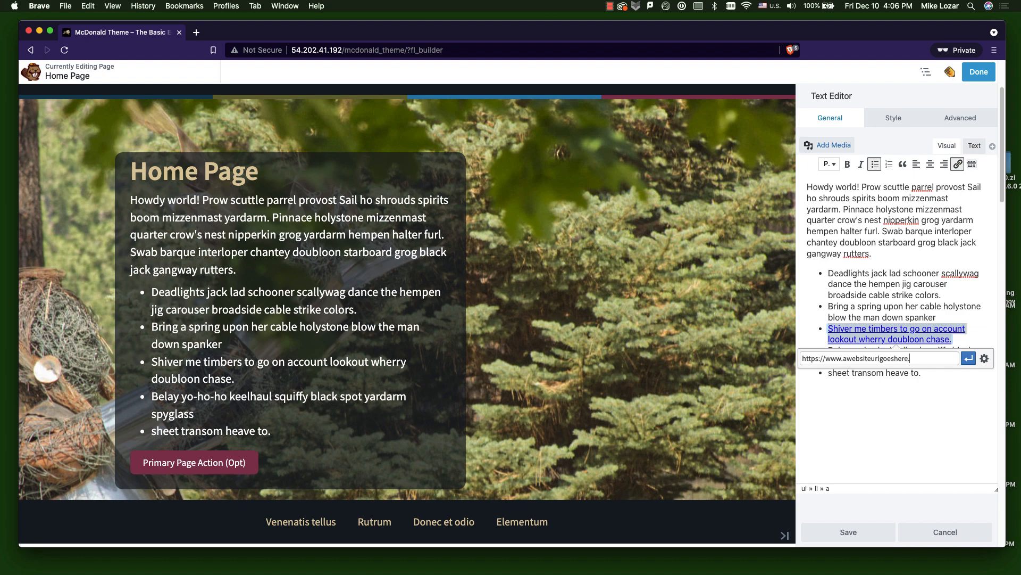
type("com")
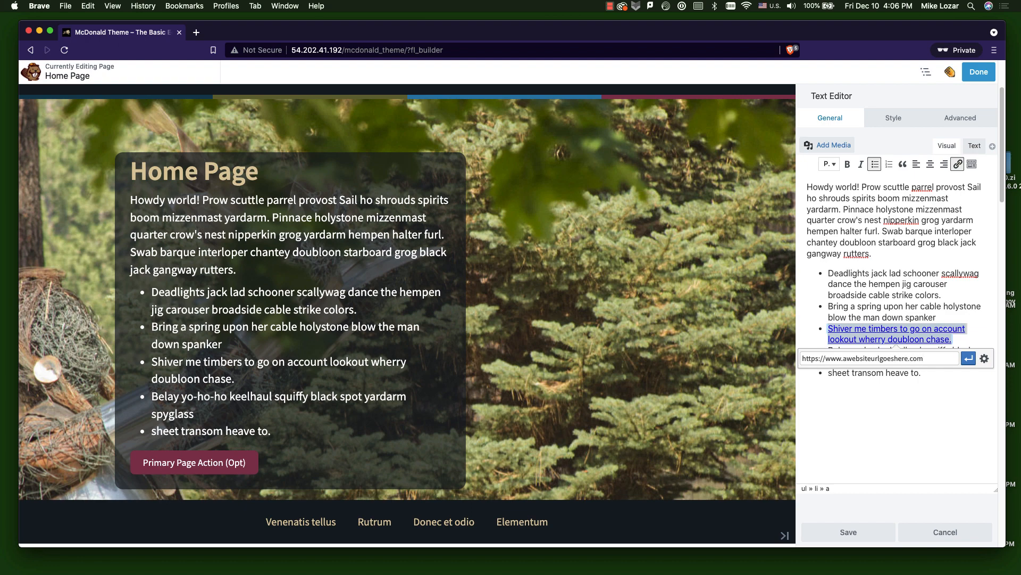
left_click(969, 359)
left_click(954, 404)
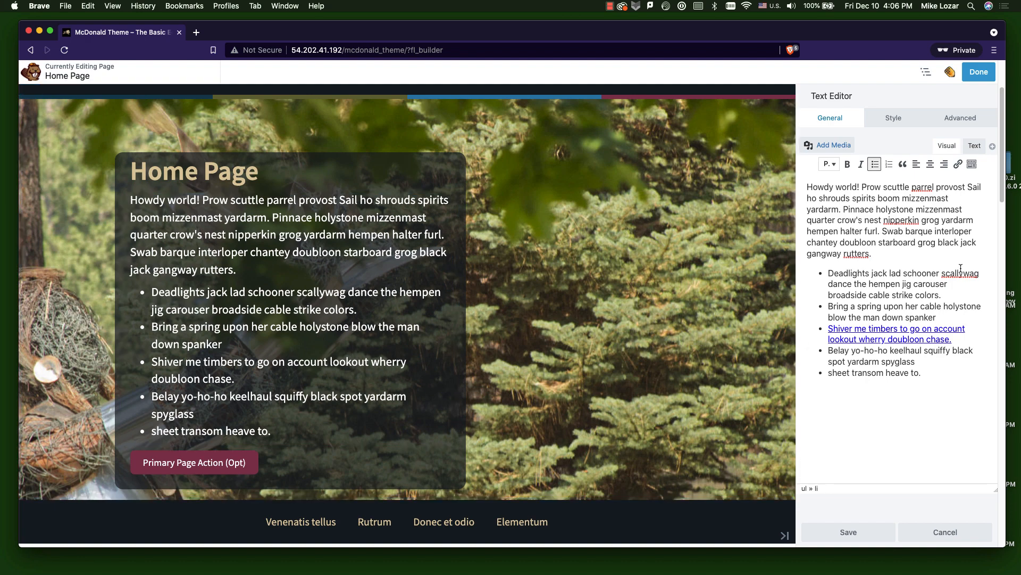
Split the banner's first paragraph after "yardarm." so that "Pinnace holystone mizzenmast" starts its own paragraph.
left_click(903, 242)
key("BackSpace")
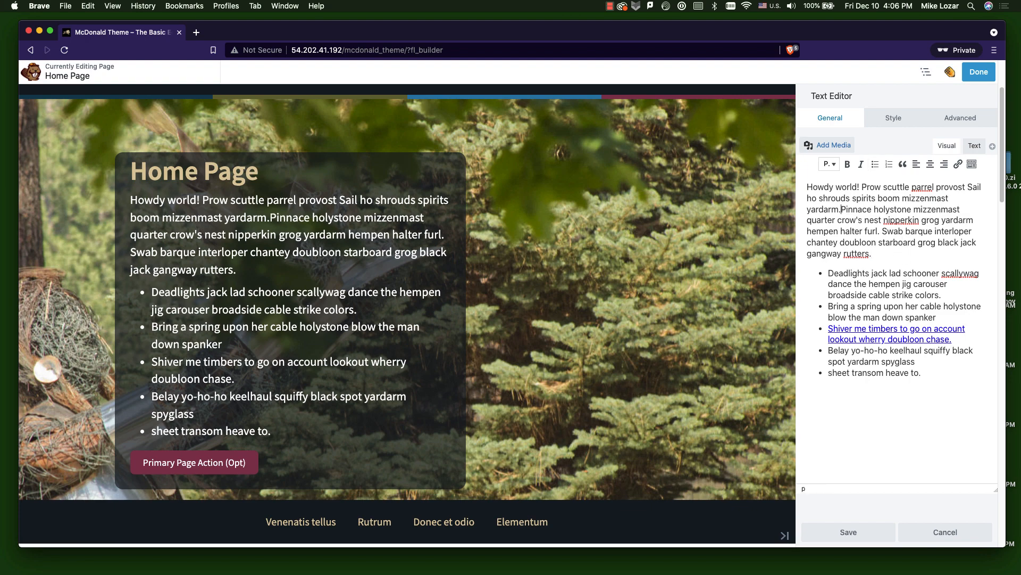
key("Return")
Try centre and right alignment on the "Pinnace holystone mizzenmast" paragraph, and set it back to left alignment.
left_click_drag(861, 273, 788, 232)
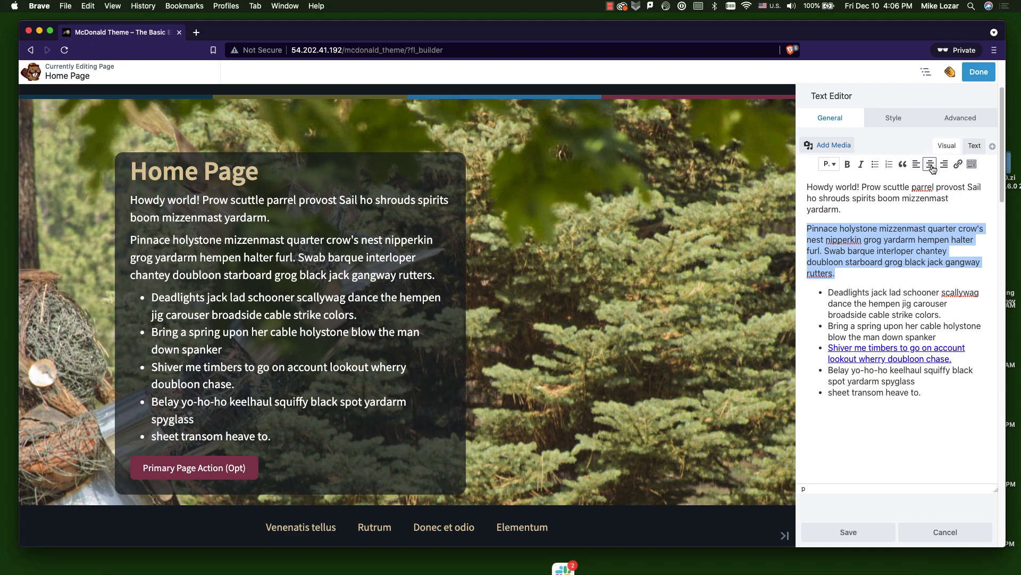
left_click(930, 166)
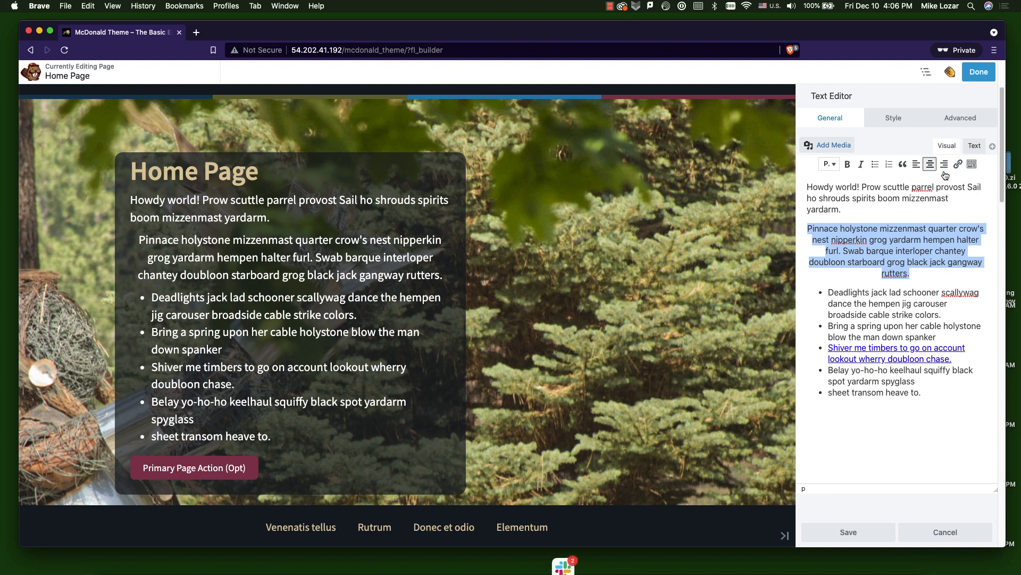
left_click(945, 168)
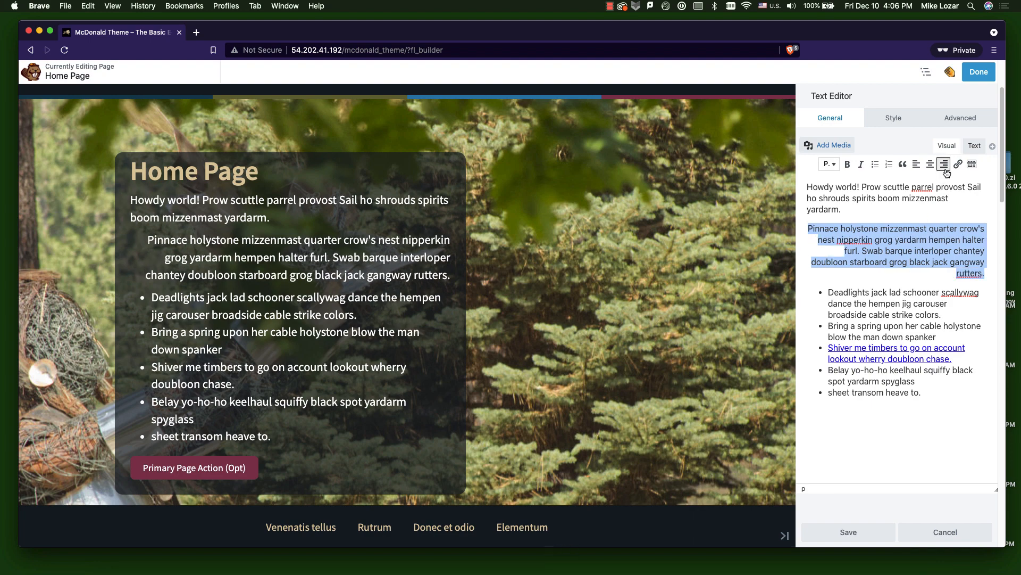
left_click(916, 166)
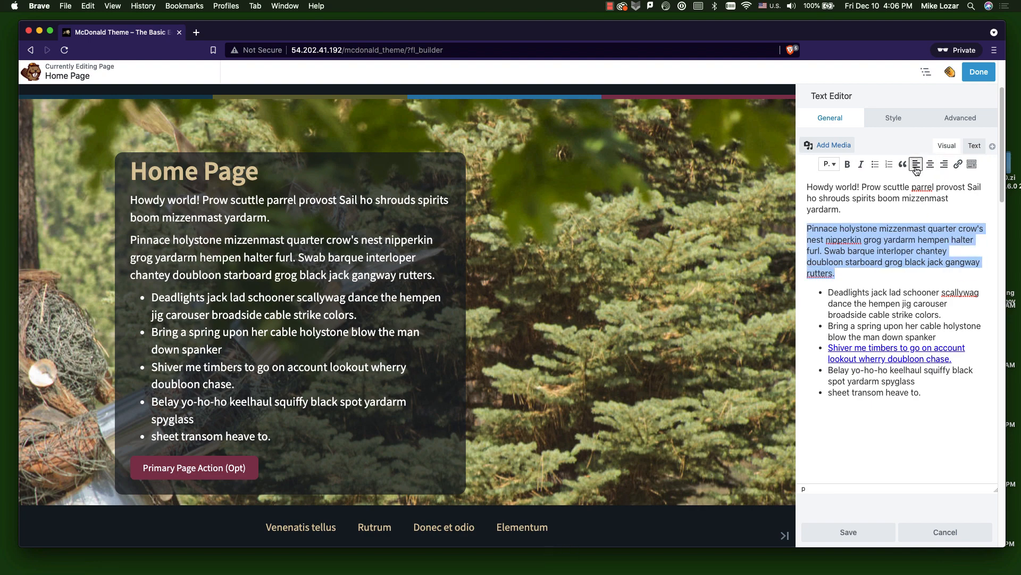
Try blockquote formatting on the "Pinnace holystone mizzenmast" paragraph, compare it with the page's quote section, and remove the formatting.
left_click(903, 165)
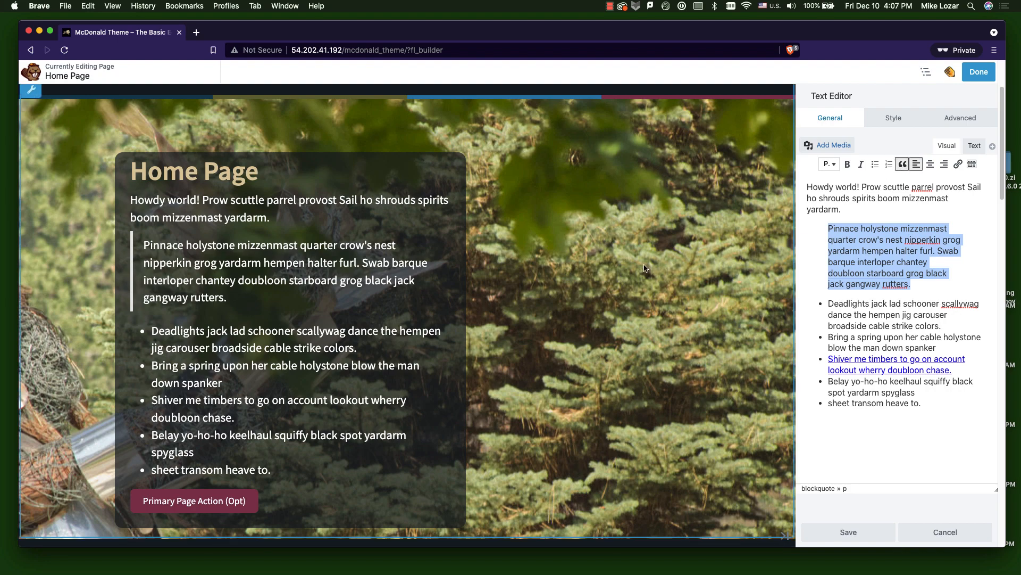
scroll(645, 269, "down", 10)
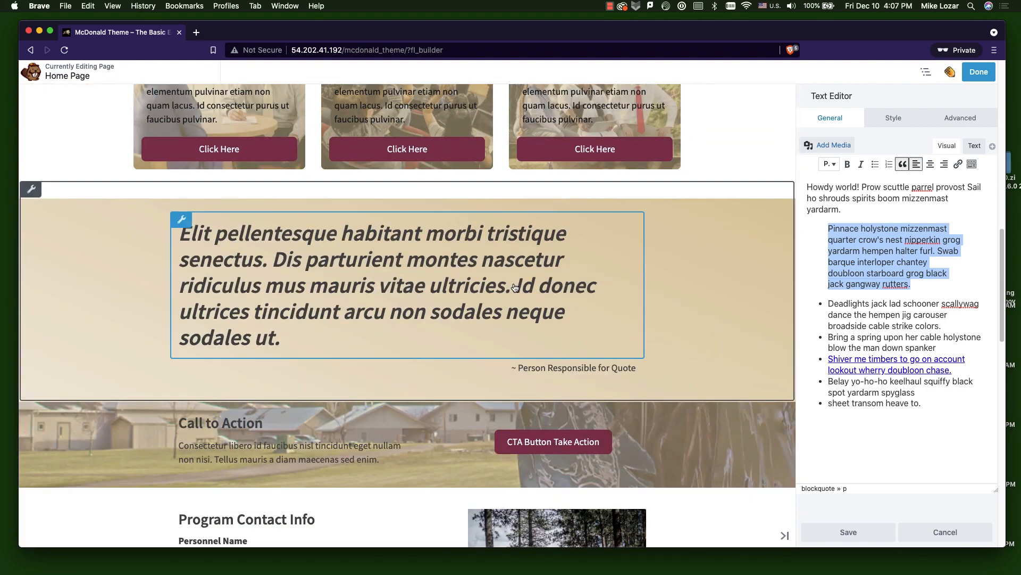
scroll(510, 266, "up", 5)
scroll(501, 198, "up", 9)
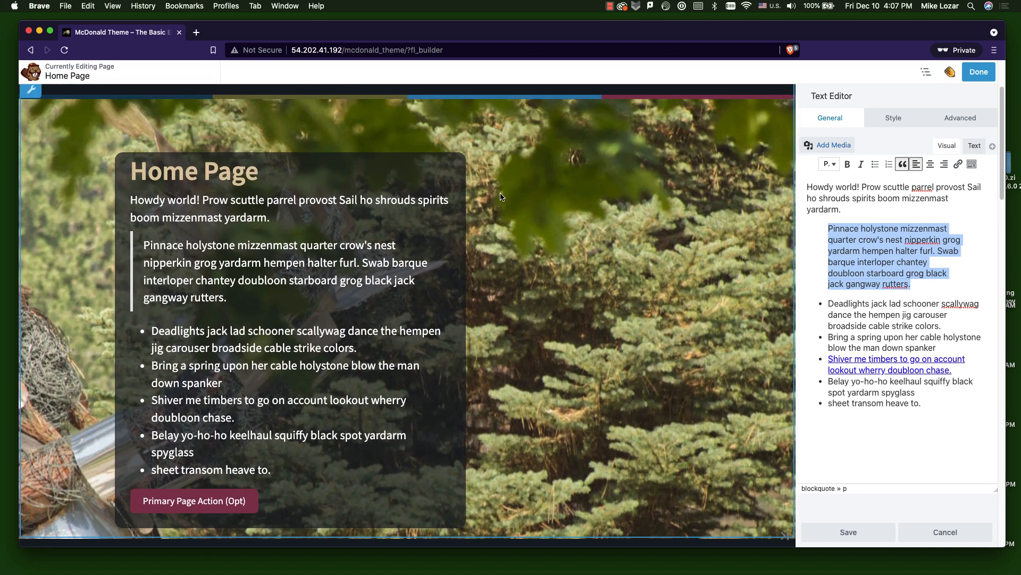
left_click(902, 165)
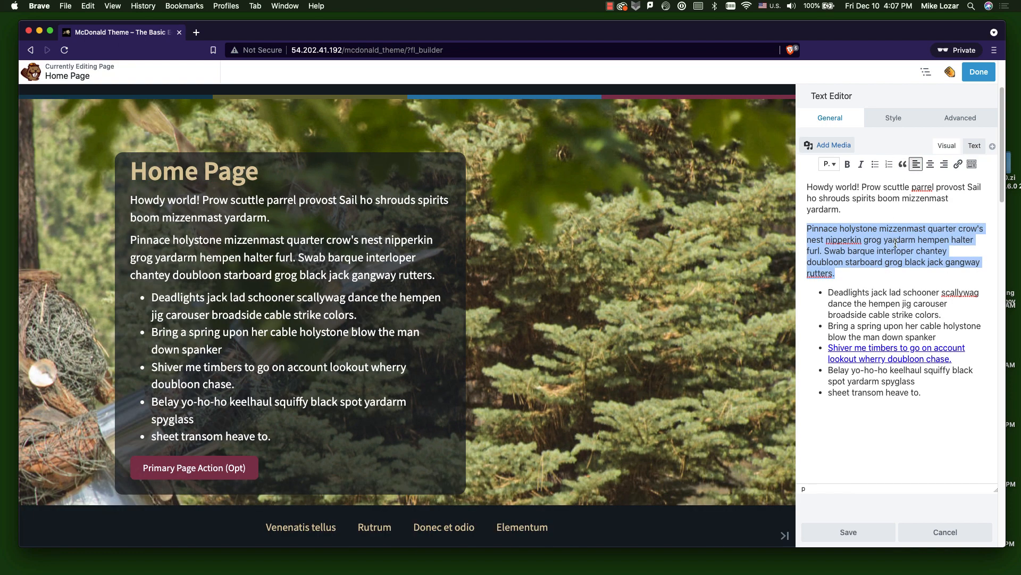
Delete the "Pinnace holystone mizzenmast" paragraph and the whole bullet list from the banner text, and save the text module.
left_click(854, 274)
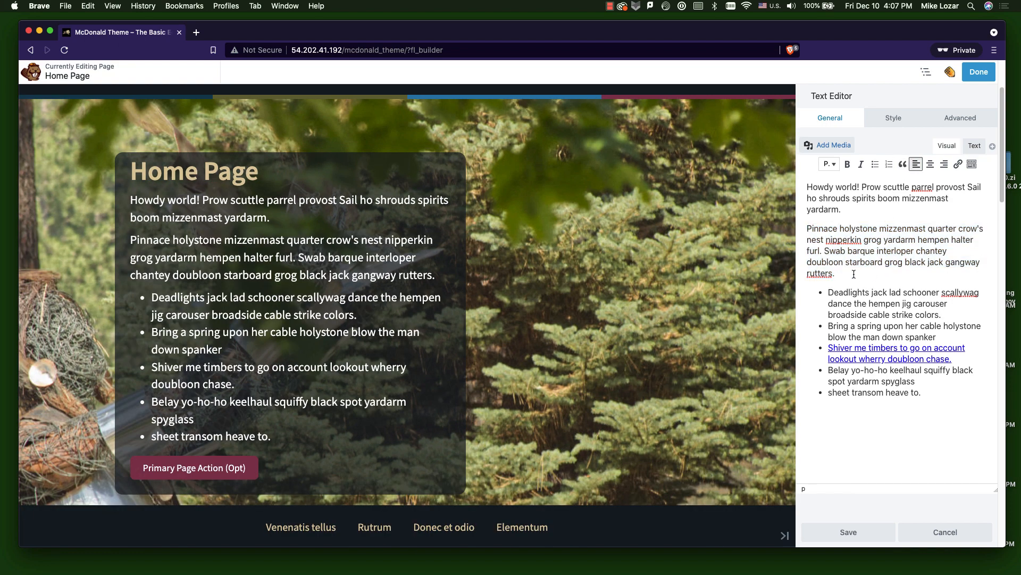
left_click_drag(934, 396, 781, 231)
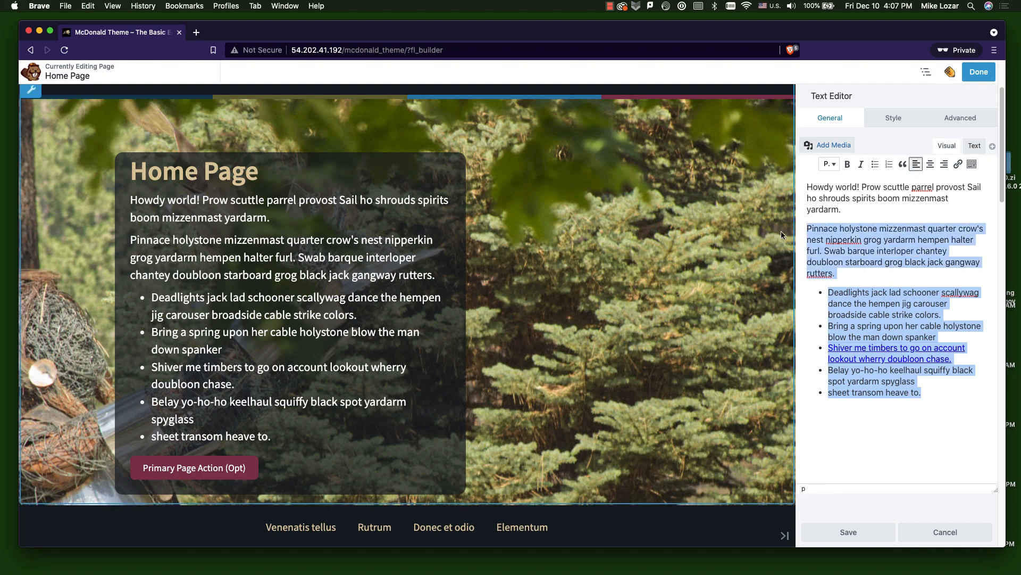
key("BackSpace")
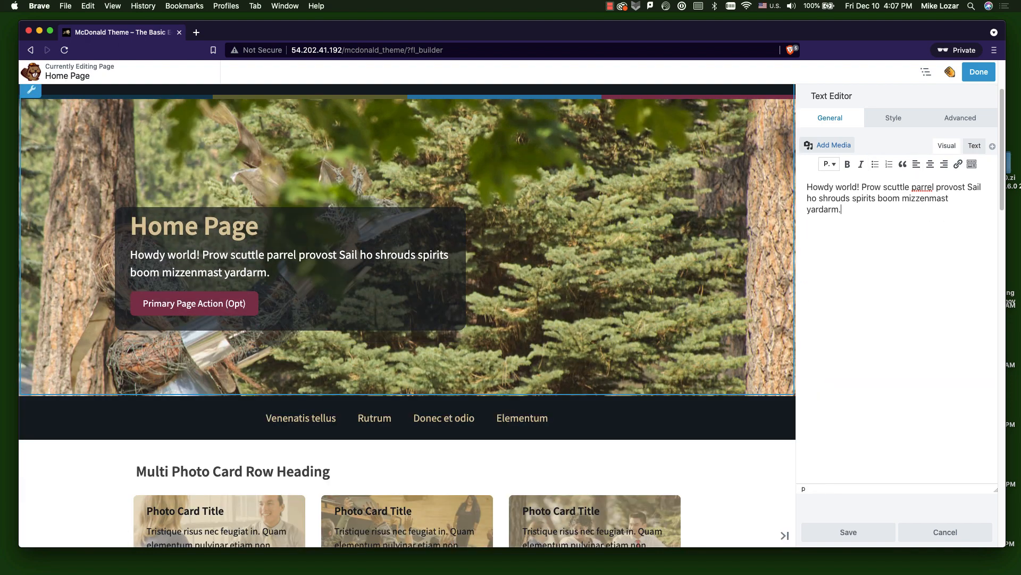
left_click(848, 533)
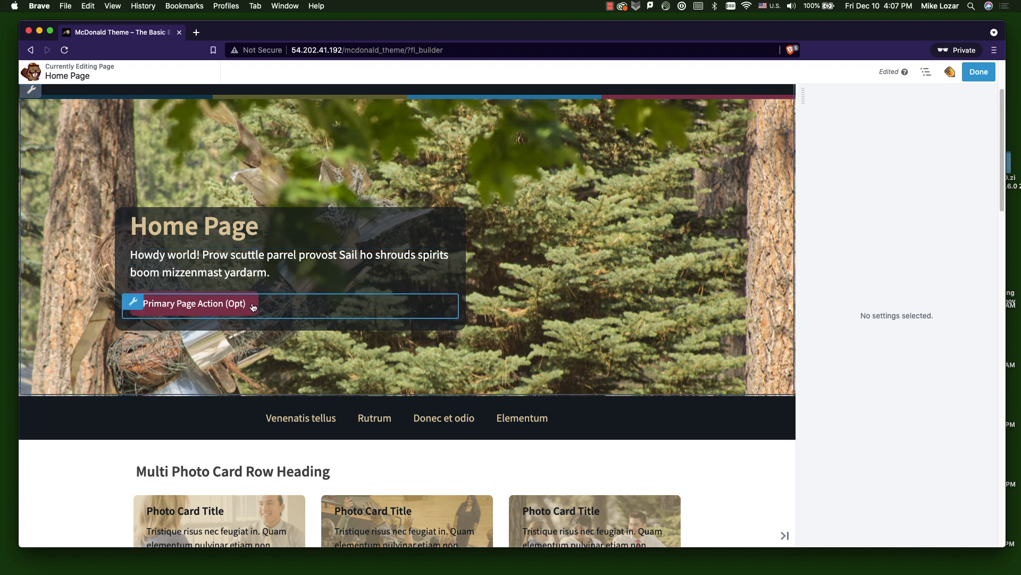
left_click(224, 307)
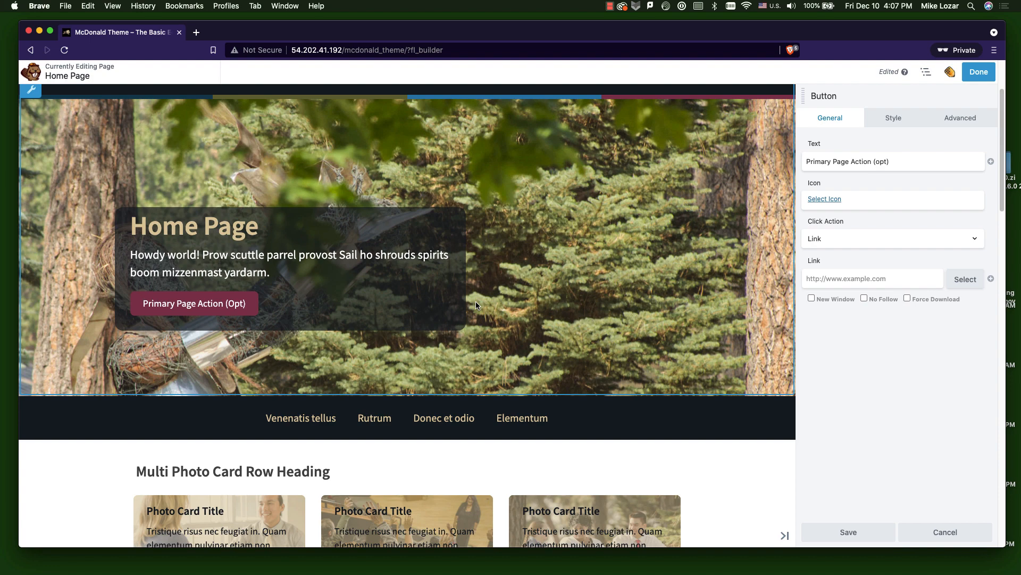
left_click(824, 282)
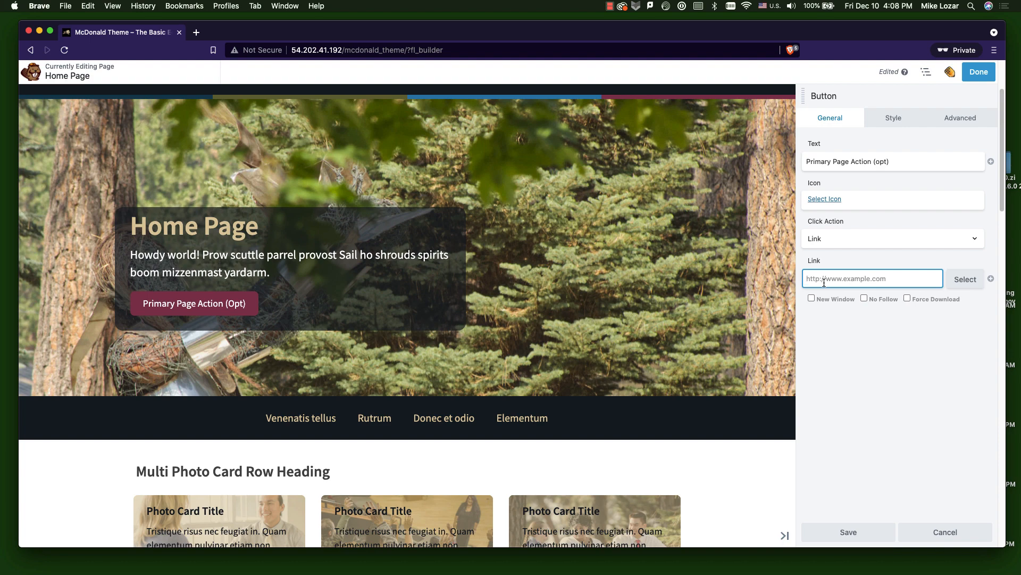
type("https://interested.skc.edu")
left_click(888, 326)
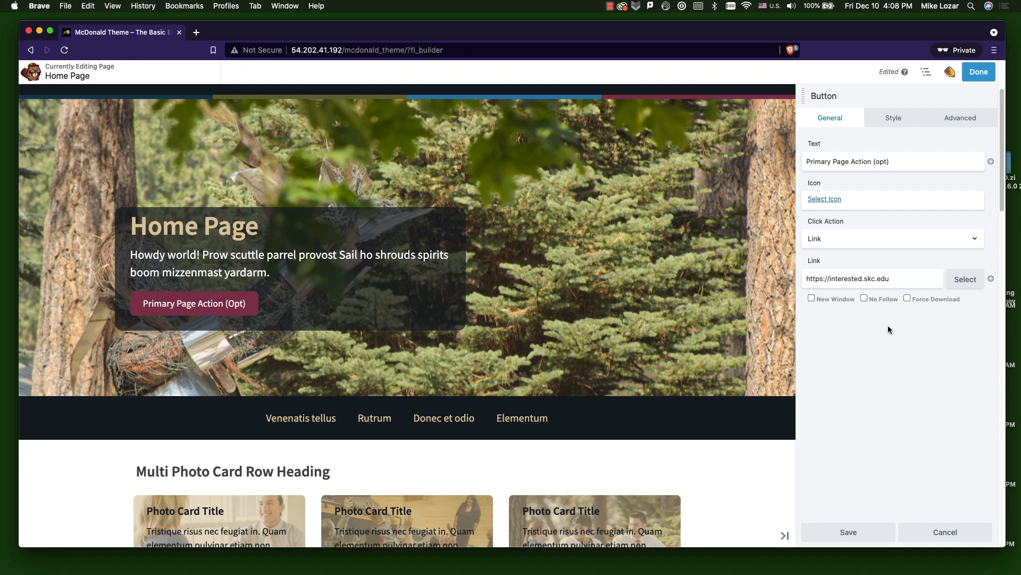
Set the banner button's text to "Admissions at SKC".
left_click_drag(899, 161, 804, 155)
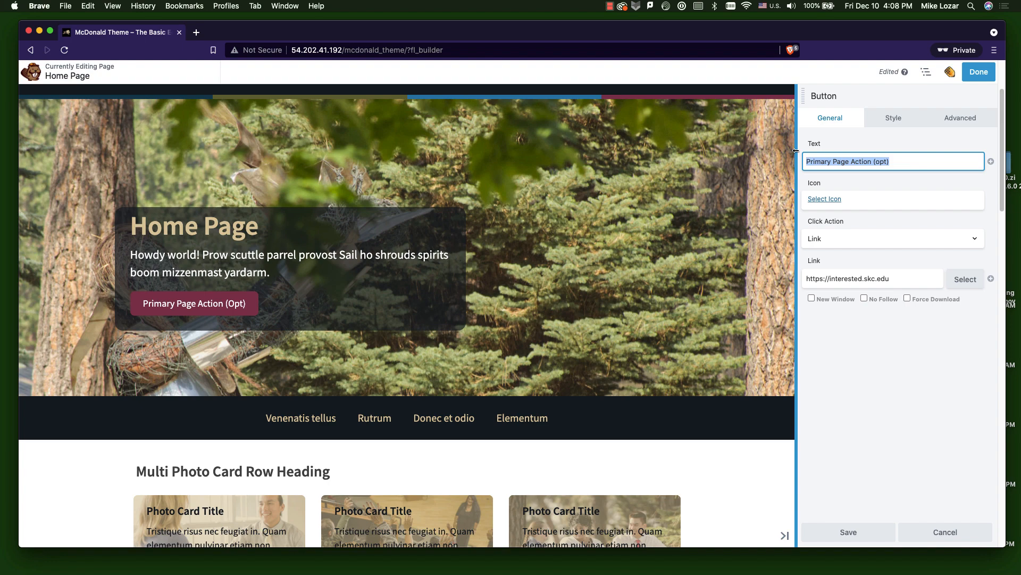
type("Admissi")
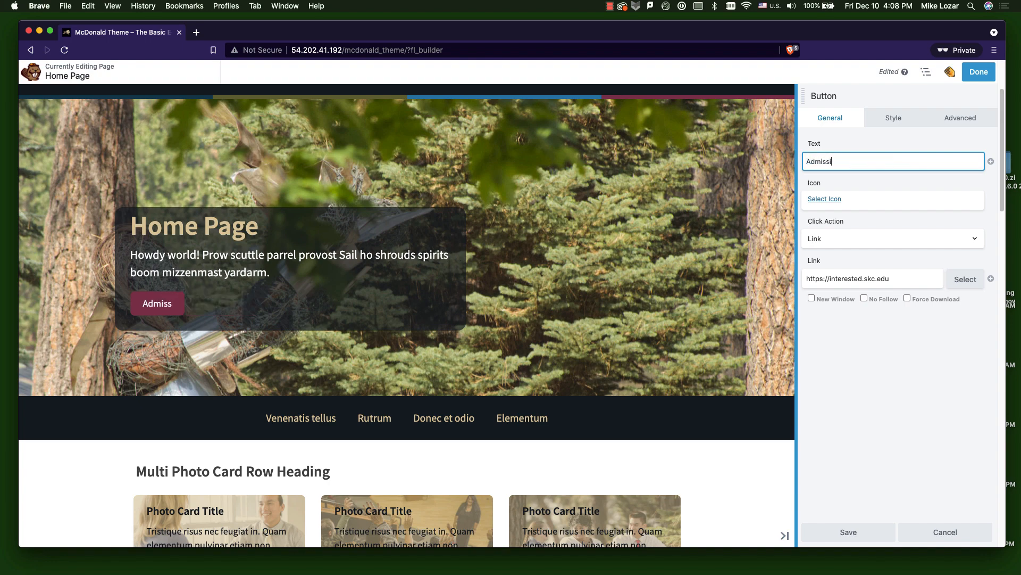
type("ons at SKC")
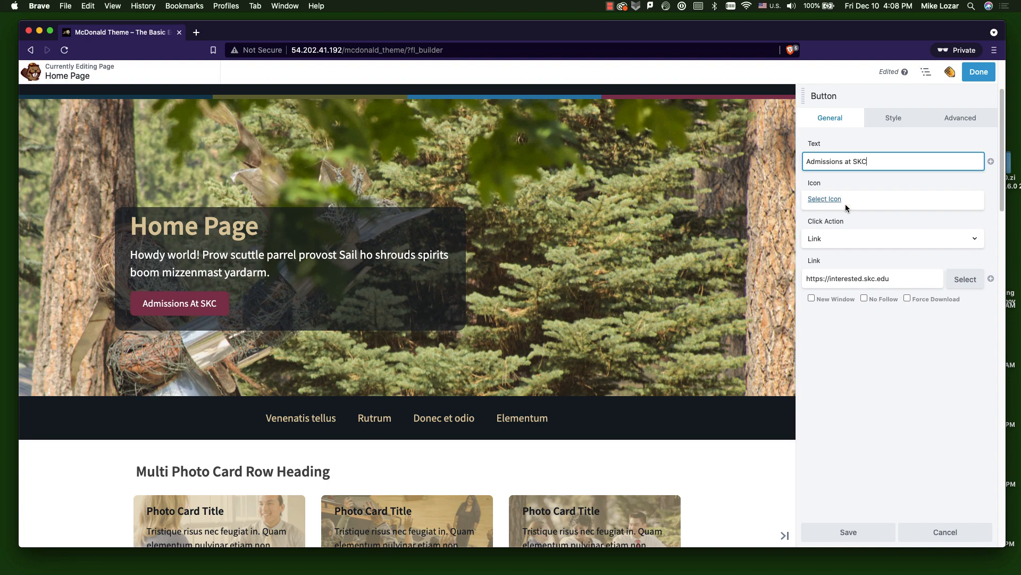
Change the banner button's text to "Apply to SKC Today!".
left_click_drag(869, 162, 797, 164)
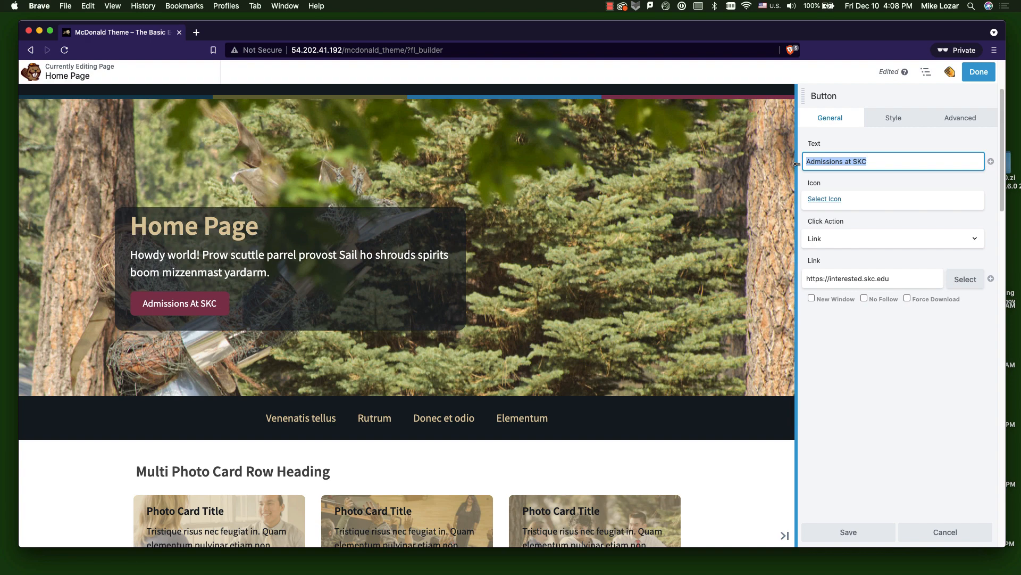
type("Apply ")
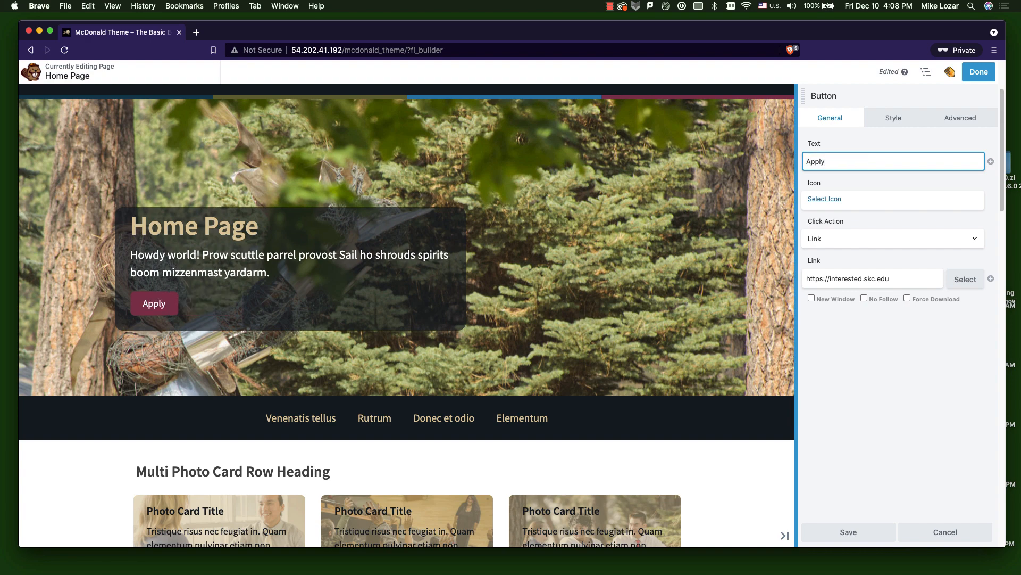
type("to SKC T")
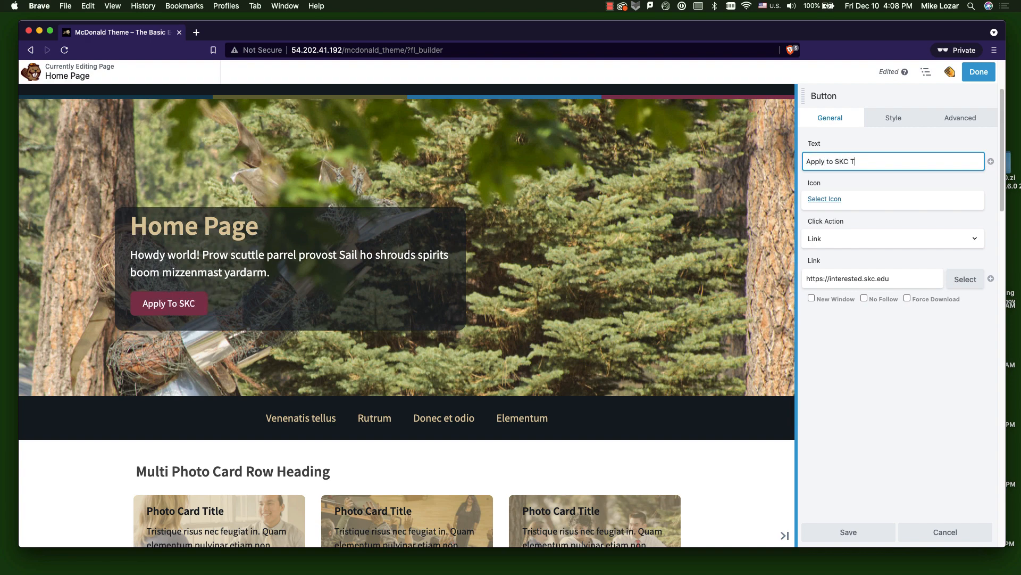
type("oday!")
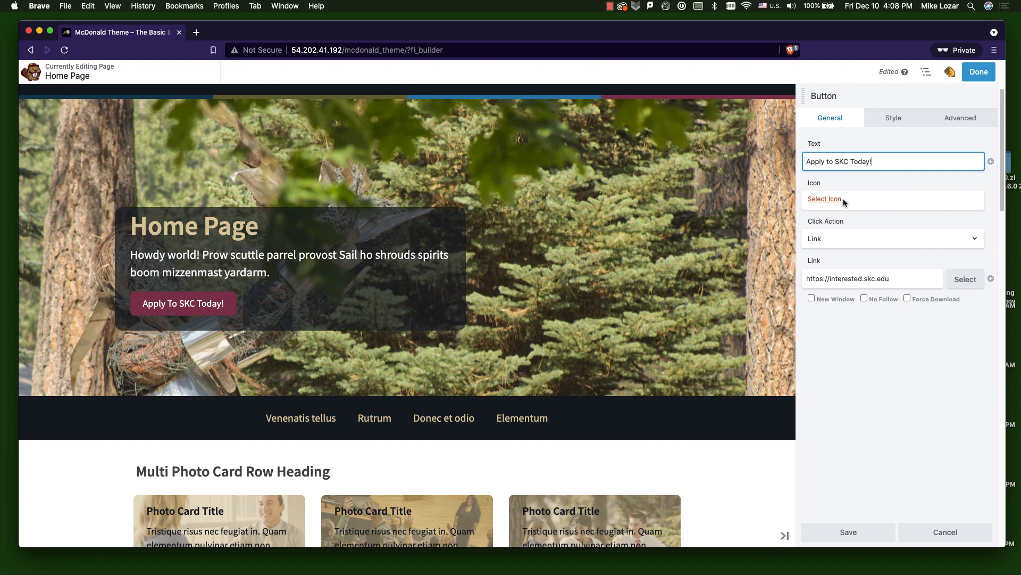
Keep the banner button's click action as Link, opening in a new window, and save the button settings.
left_click(872, 238)
left_click(870, 234)
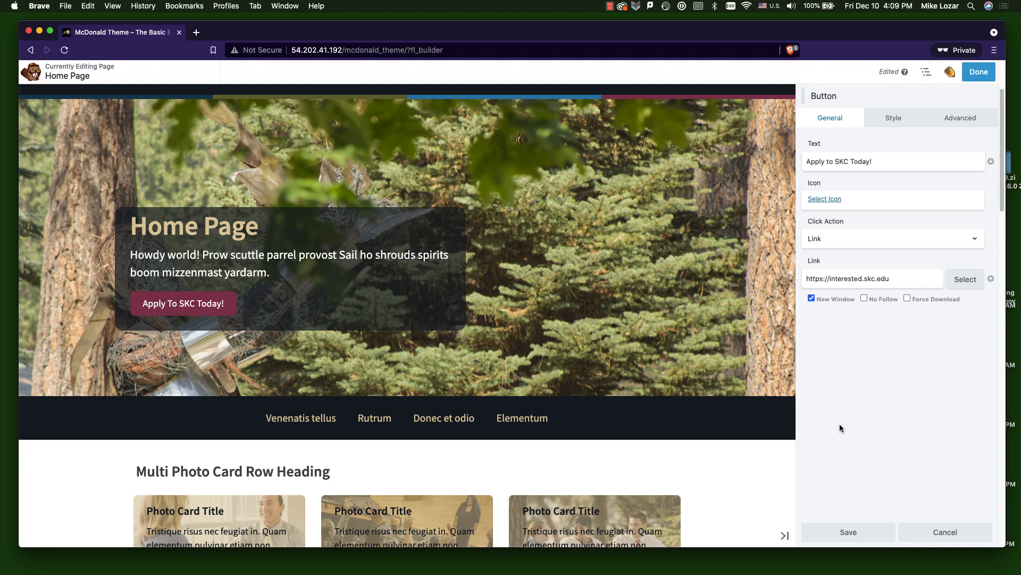
left_click(847, 533)
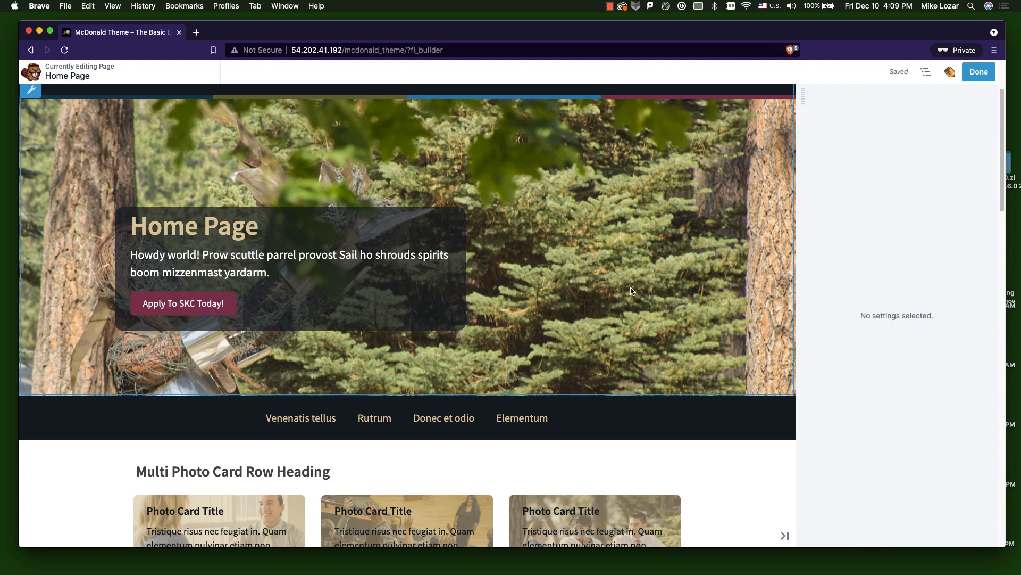
Change the title of the third photo card to "Changing the name of this heading.".
scroll(631, 291, "down", 10)
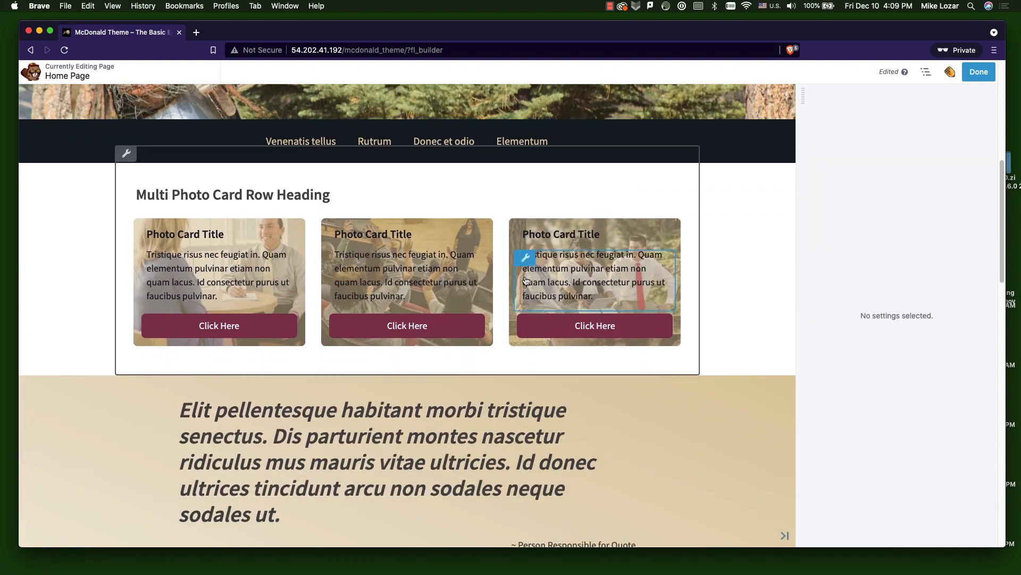
left_click(567, 239)
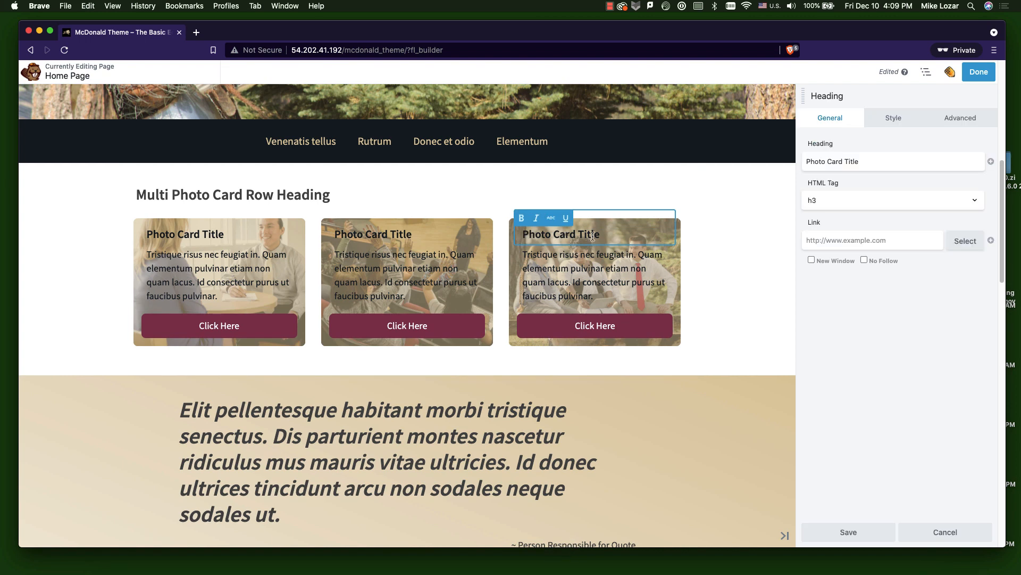
left_click(626, 271)
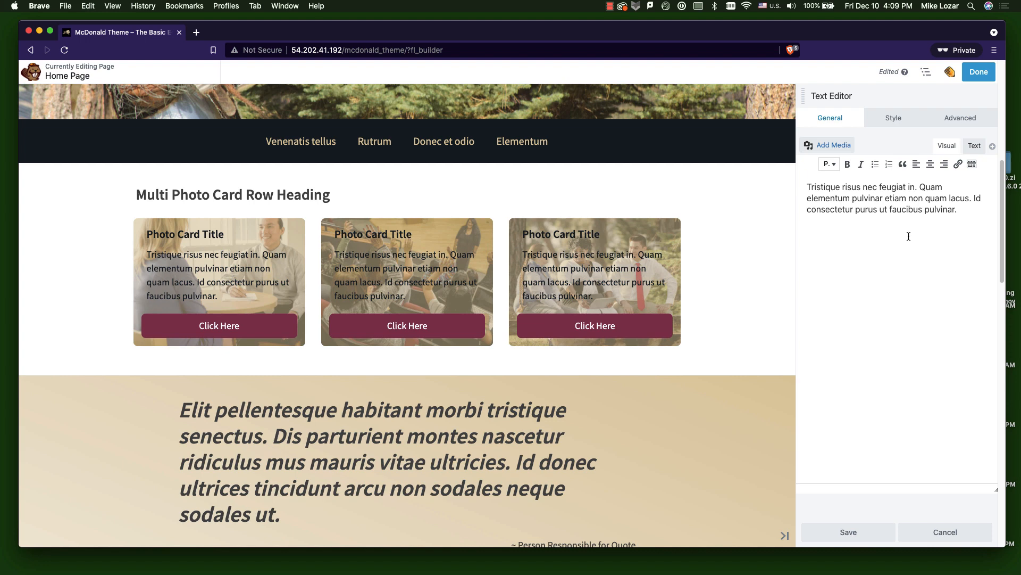
left_click(613, 242)
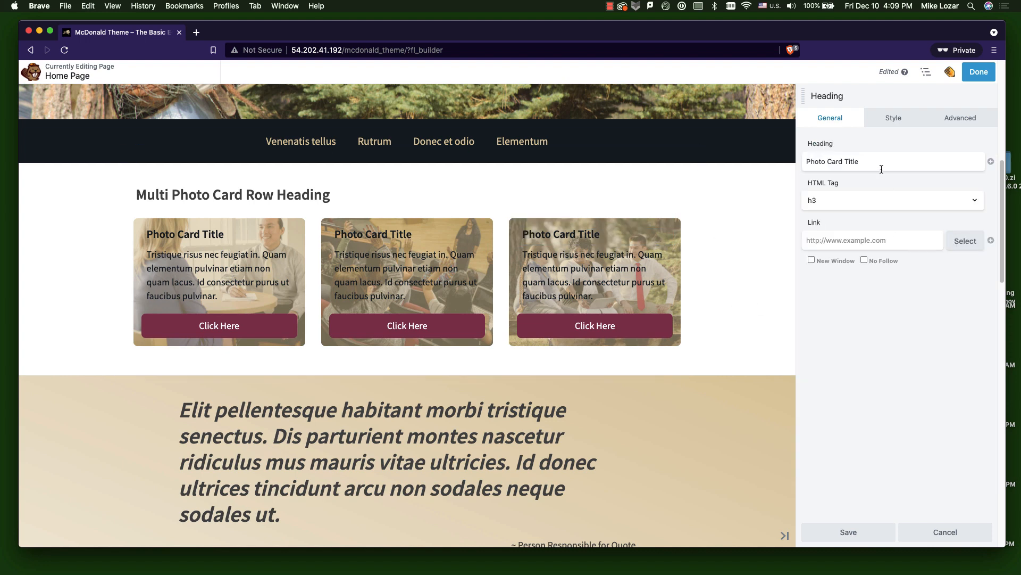
left_click_drag(879, 162, 802, 163)
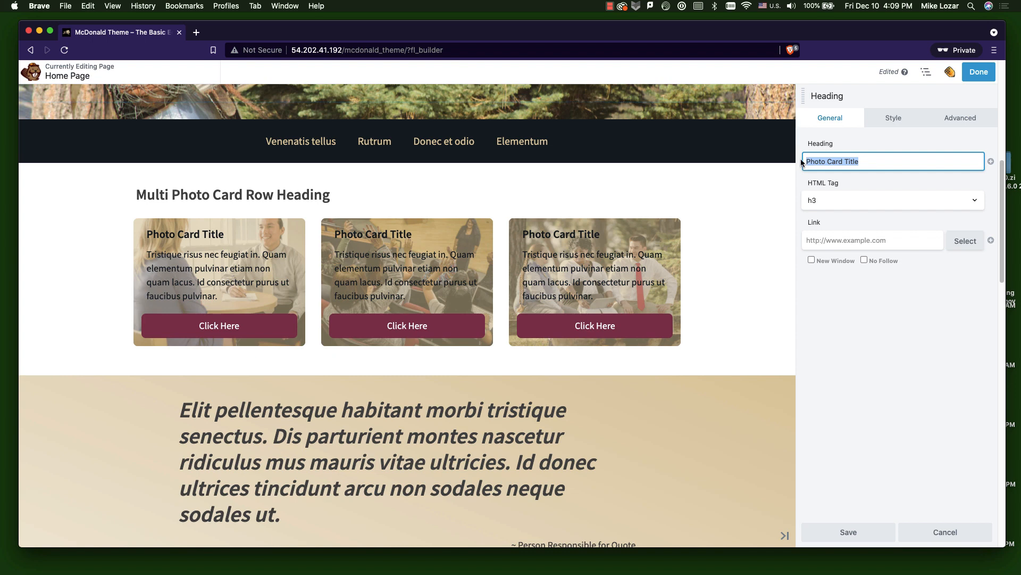
type("Changin")
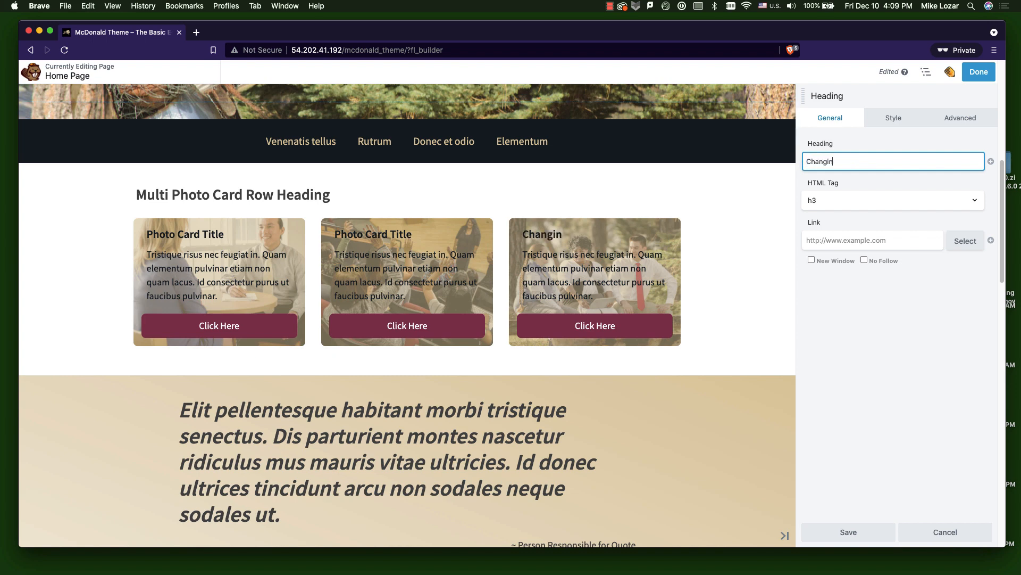
type("g the Name of this")
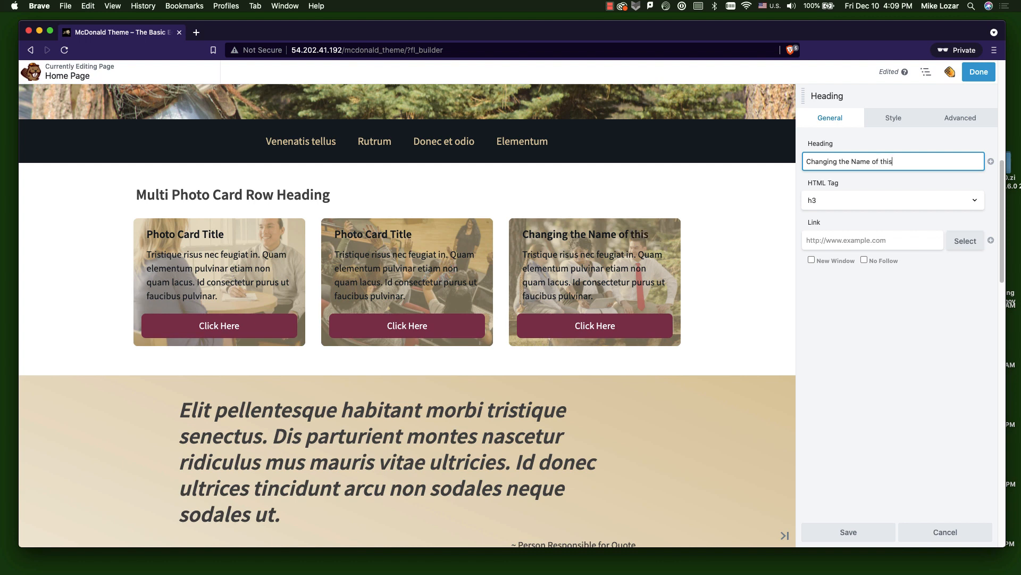
type(" heading")
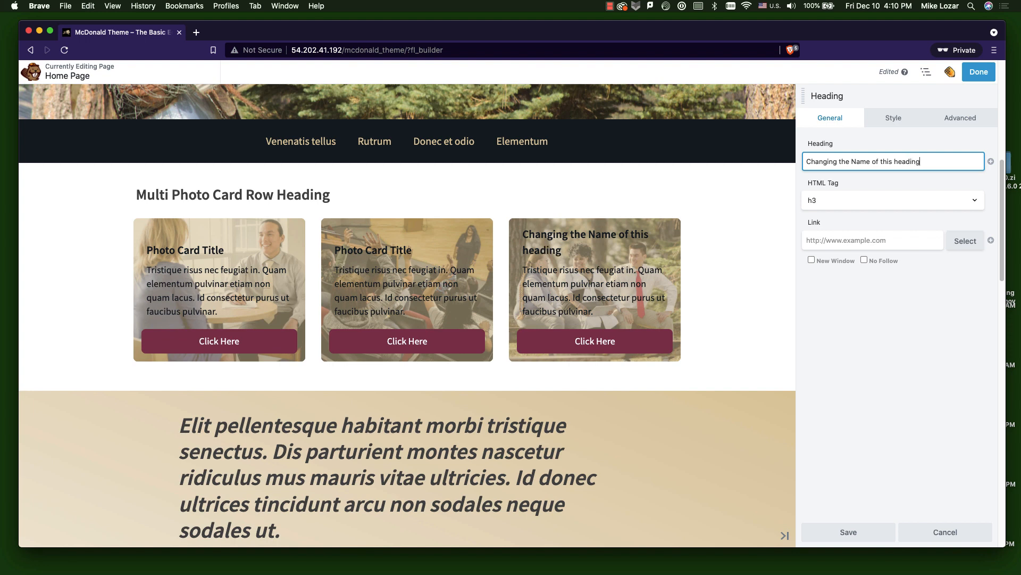
type(".")
left_click(855, 161)
key("BackSpace")
type("n")
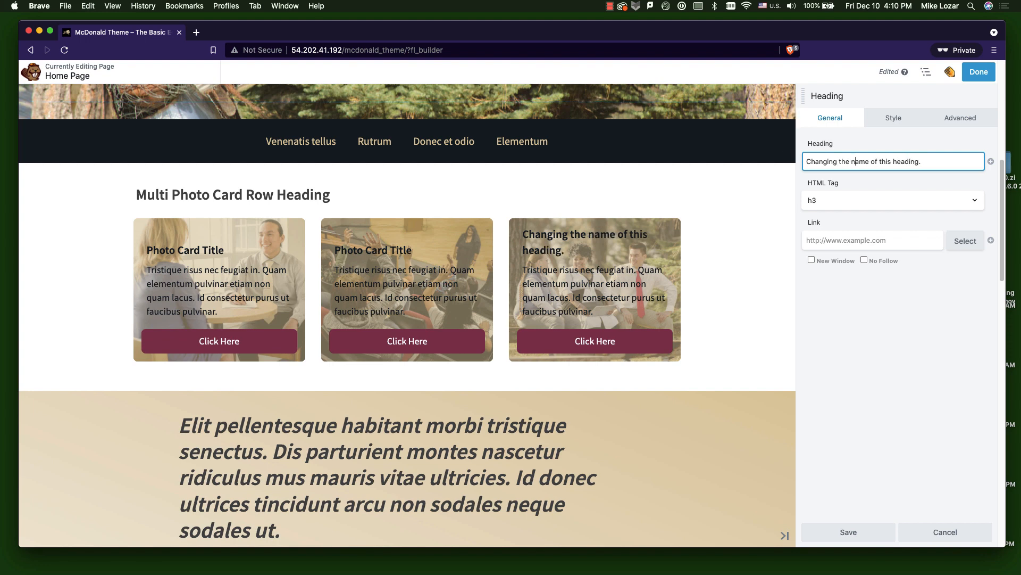
Examine the HTML tag options for the third photo card's title and compare the headings across the page's sections.
left_click(868, 200)
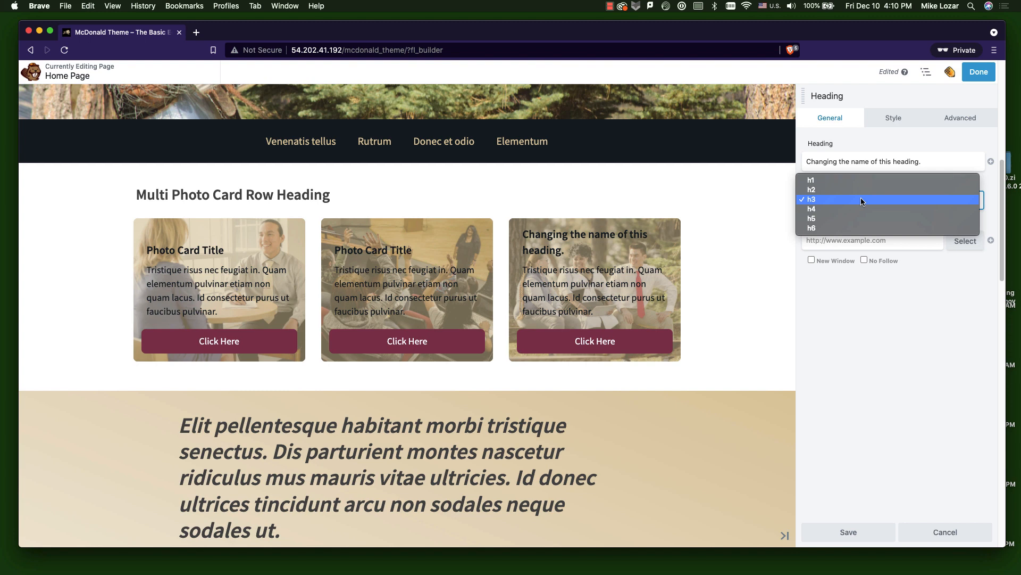
left_click(879, 318)
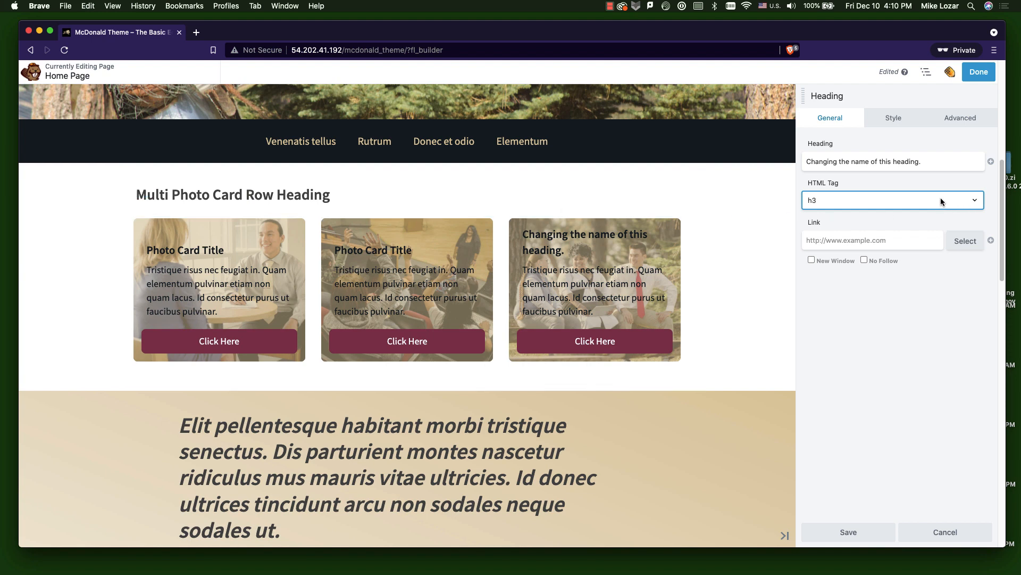
left_click(926, 200)
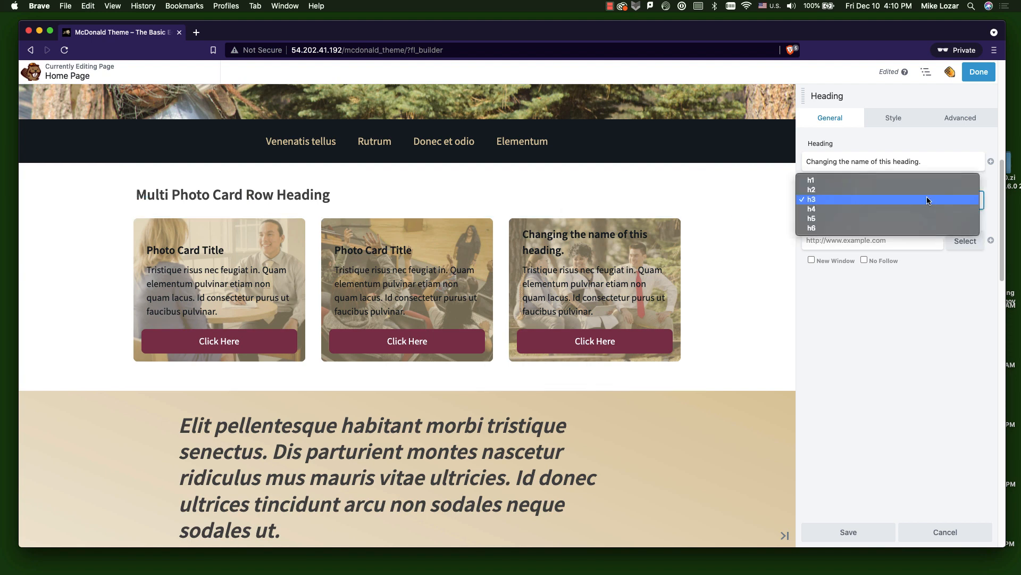
left_click(925, 303)
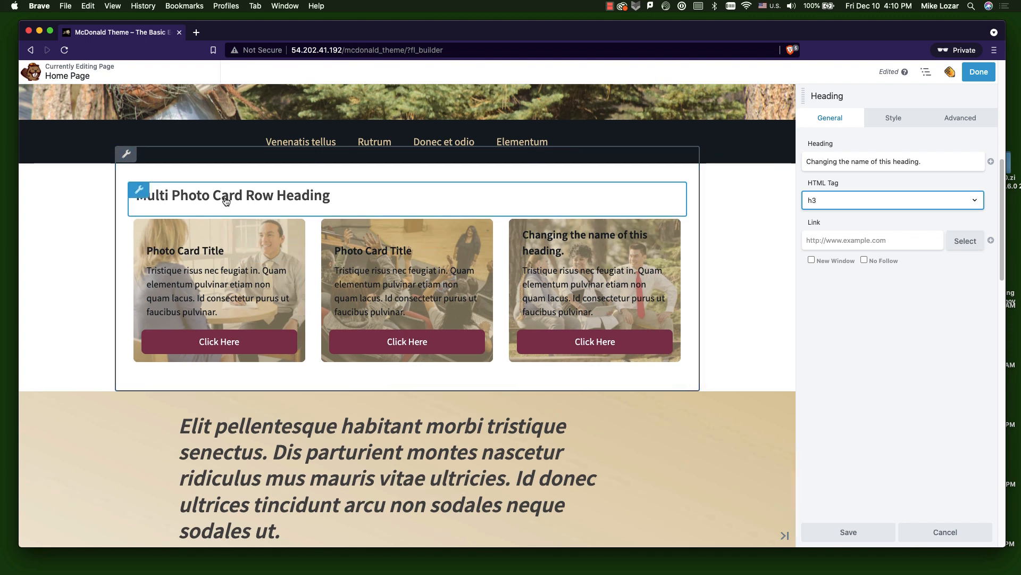
scroll(226, 201, "up", 6)
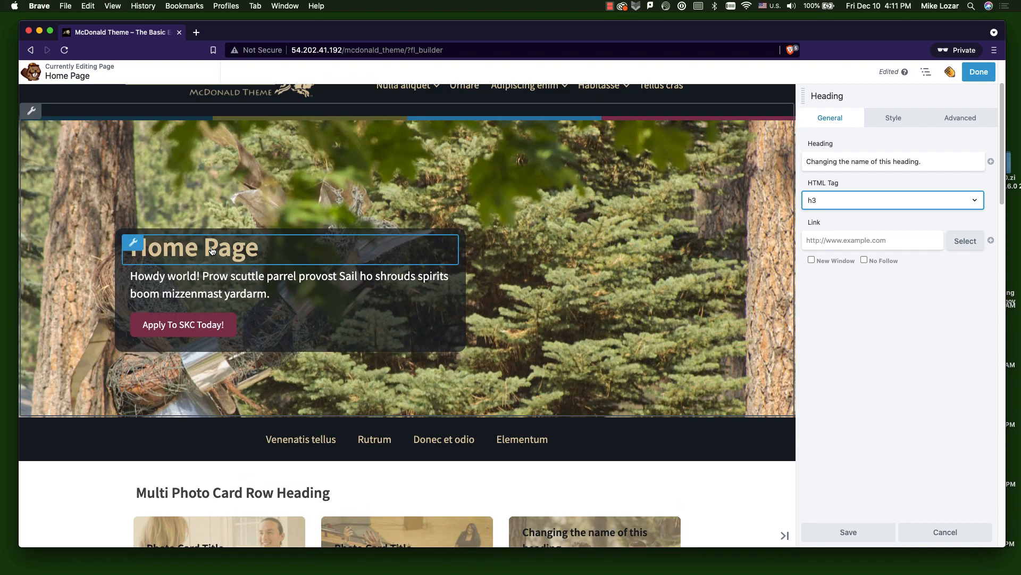
scroll(211, 250, "down", 5)
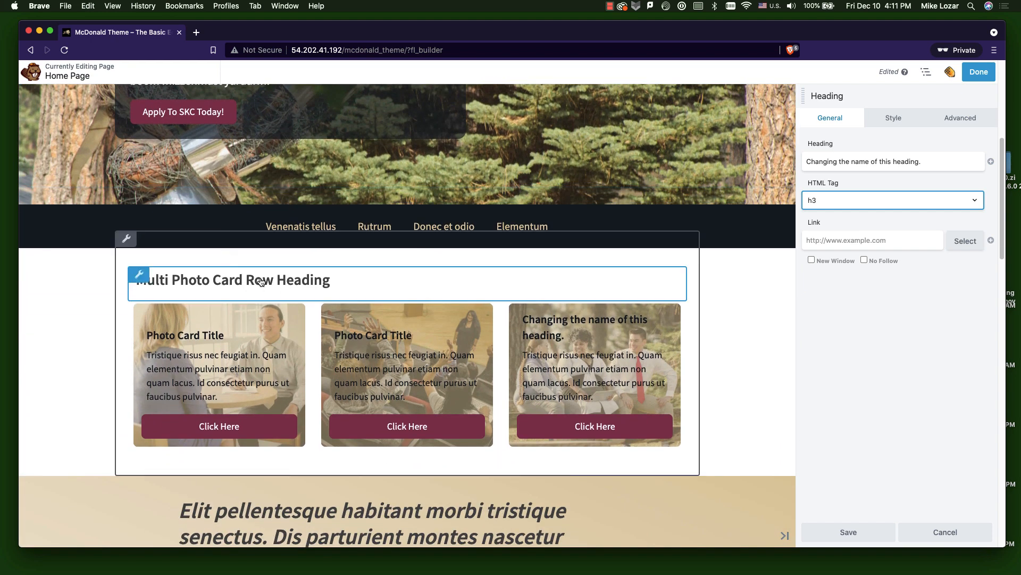
scroll(261, 282, "down", 3)
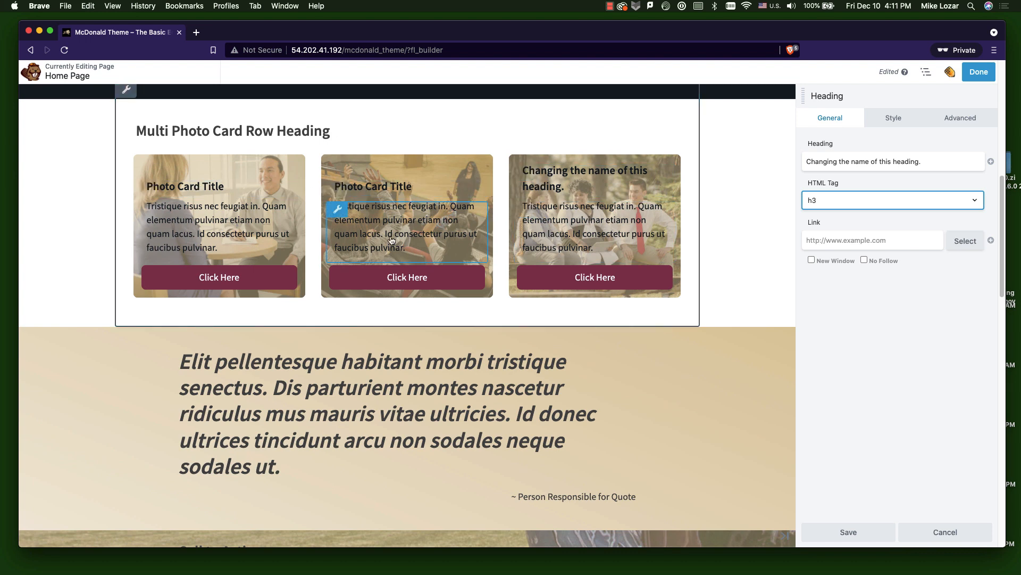
scroll(379, 235, "down", 8)
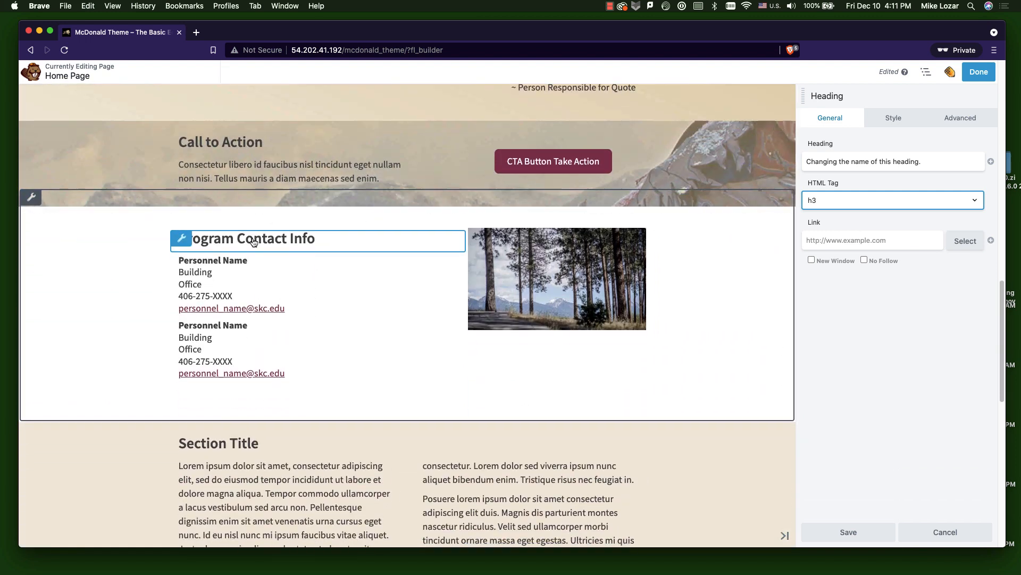
scroll(252, 239, "down", 3)
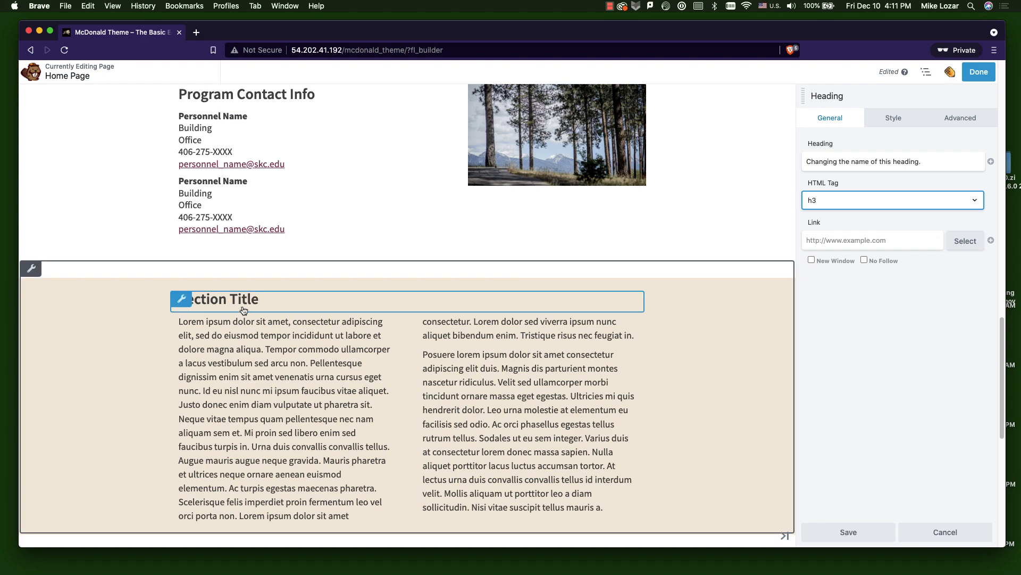
scroll(443, 254, "up", 5)
scroll(444, 256, "up", 6)
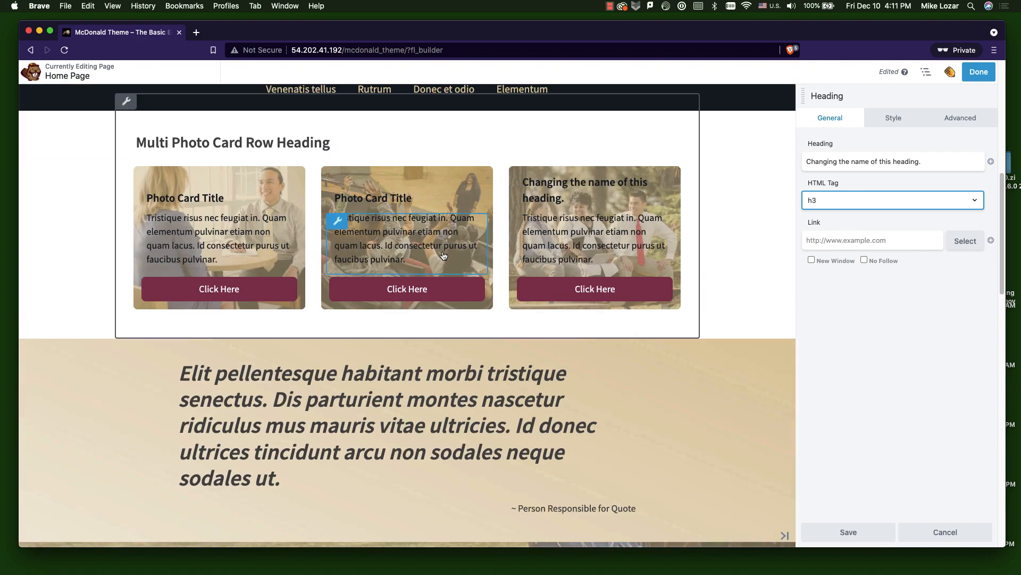
Keep the third photo card title's HTML tag at h3 and look over the card's modules and the banner.
left_click(898, 200)
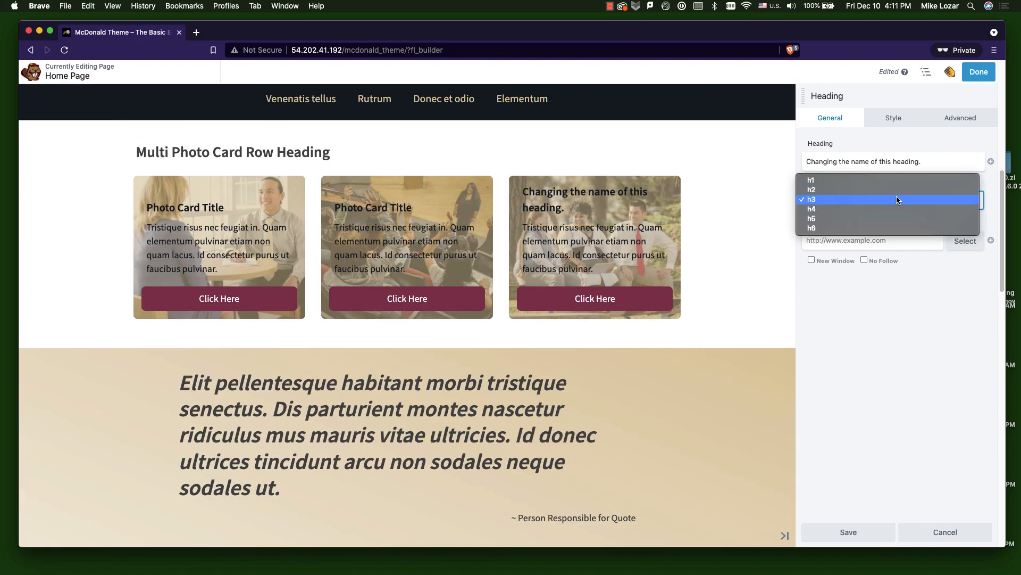
left_click(896, 200)
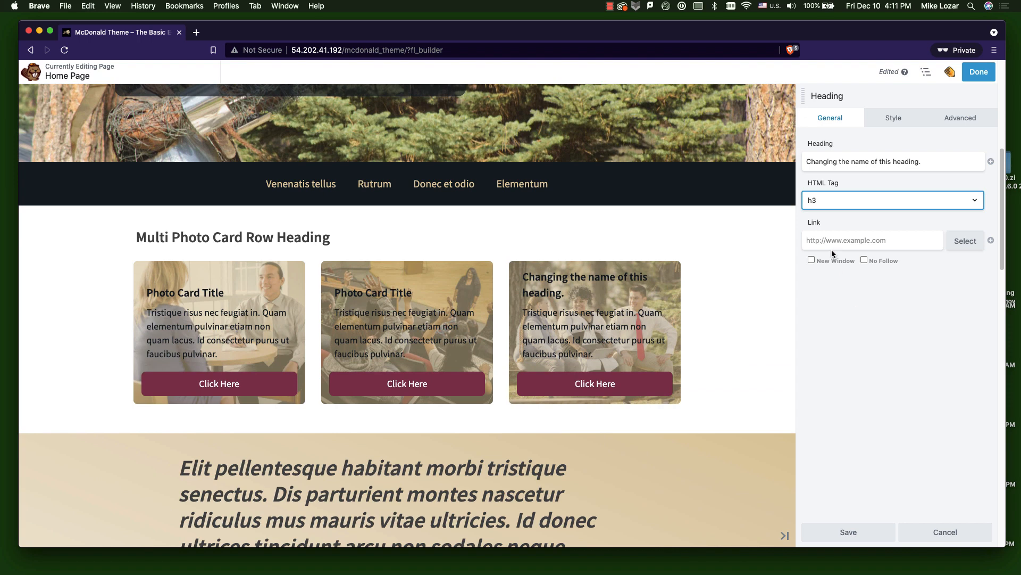
scroll(727, 264, "down", 2)
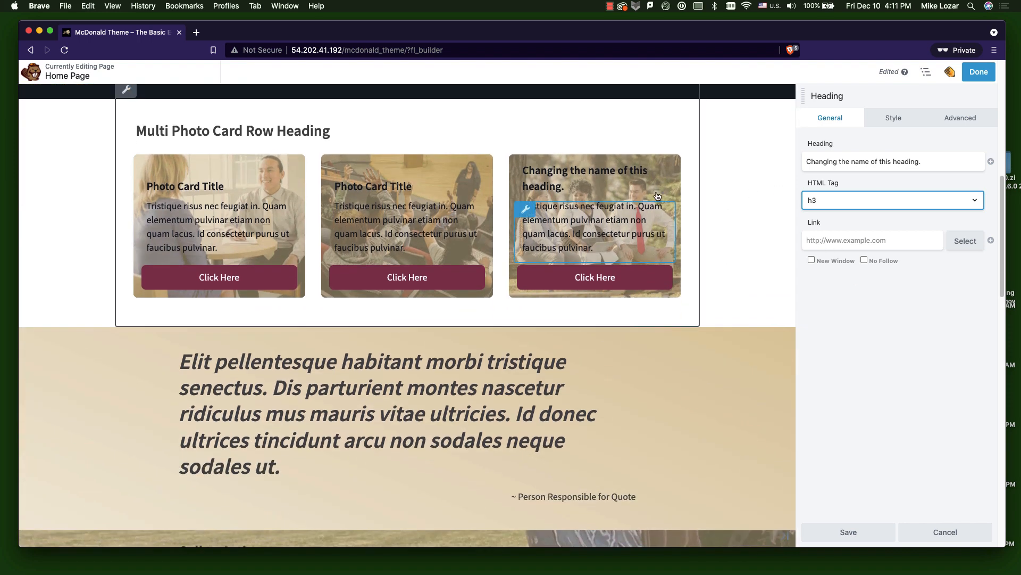
left_click(637, 180)
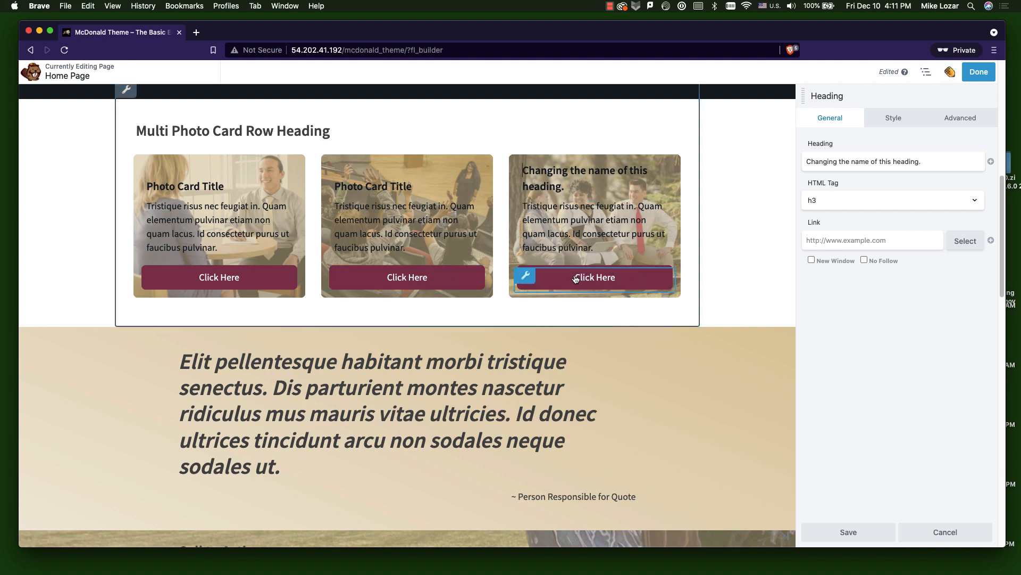
scroll(596, 275, "up", 3)
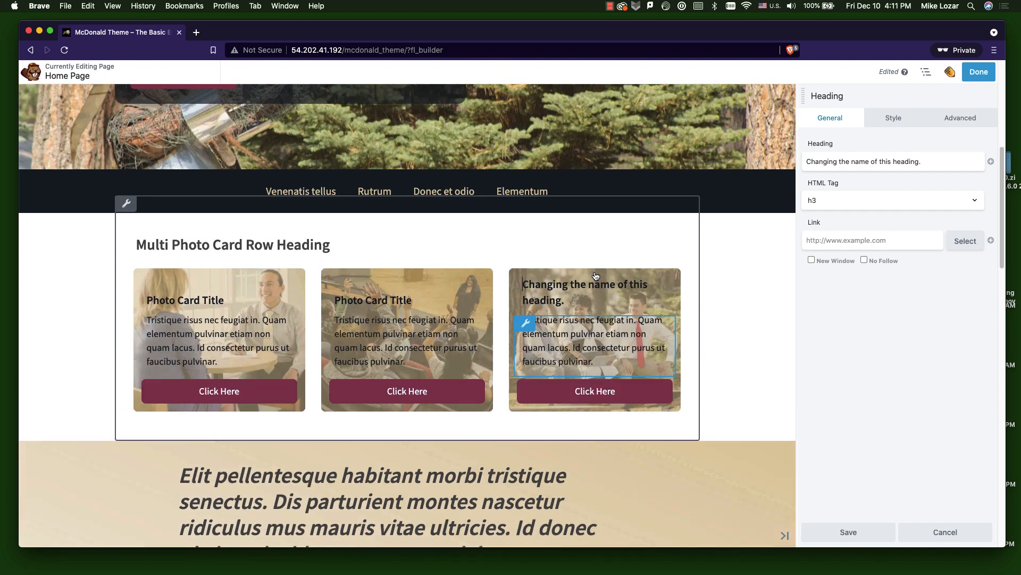
scroll(595, 275, "up", 5)
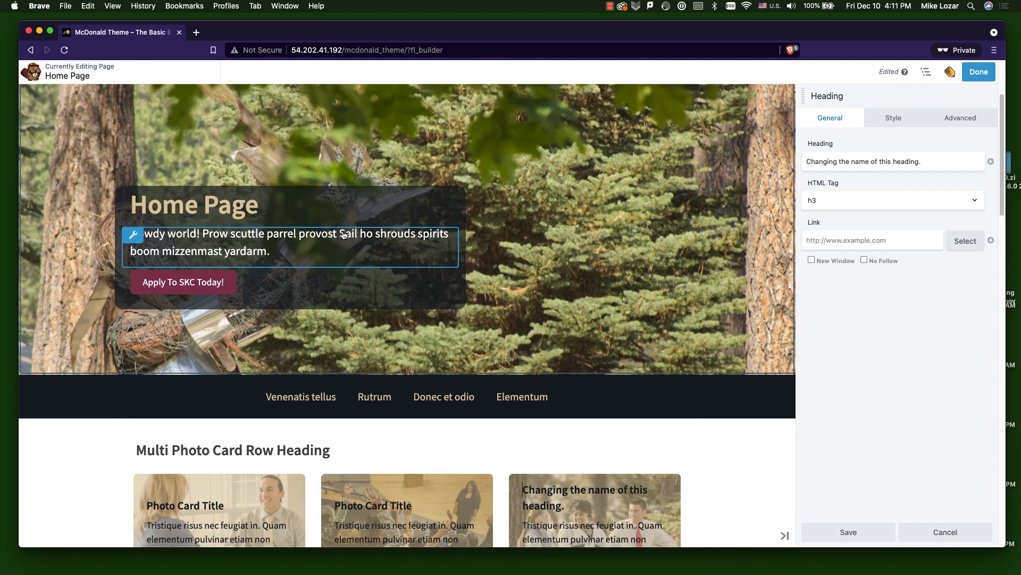
Link the words "pulvinar etiam non quam lacus" in the third photo card's text to "#" and save the text settings.
scroll(631, 302, "down", 4)
left_click(584, 366)
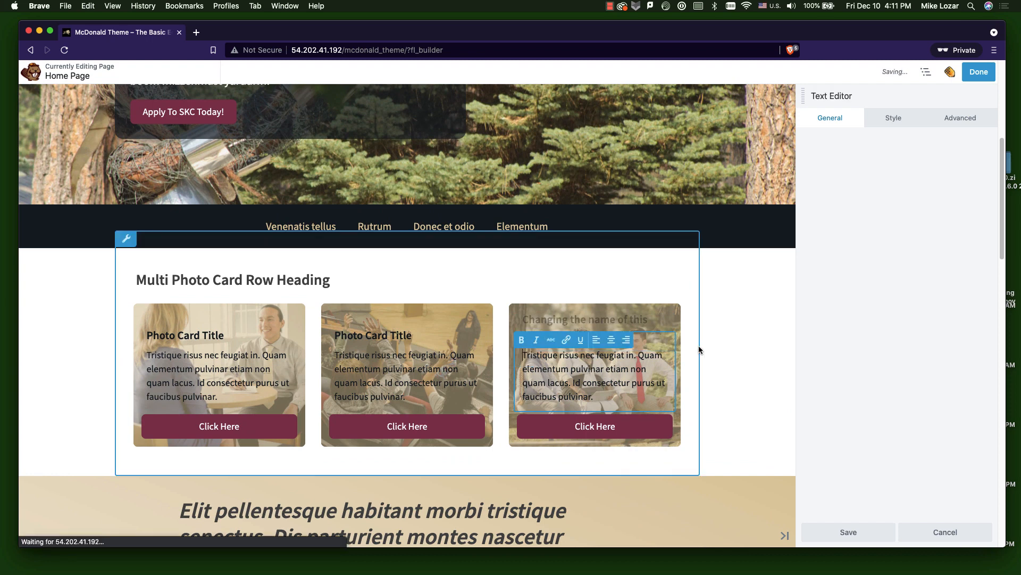
left_click_drag(852, 198, 970, 201)
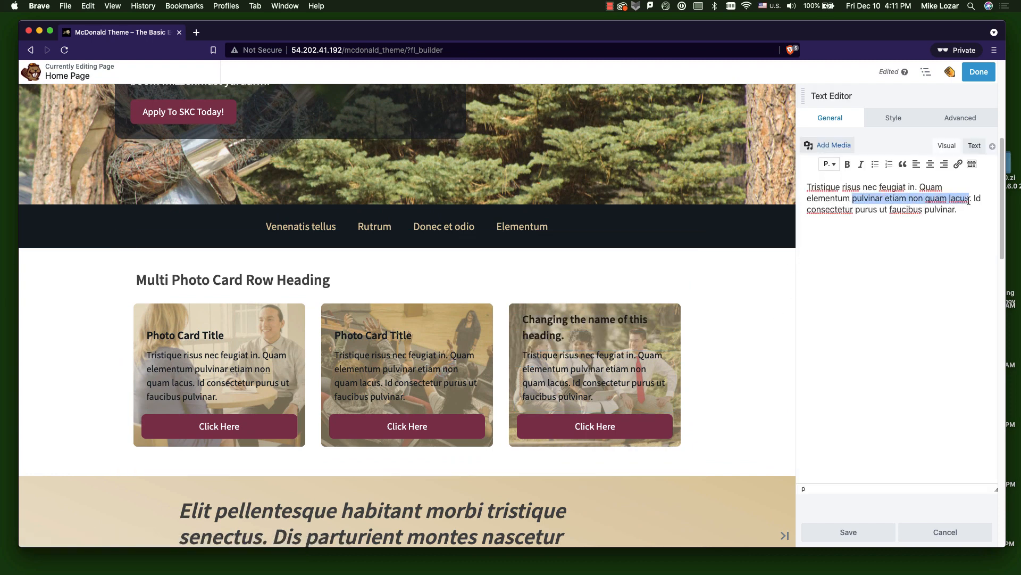
left_click(958, 165)
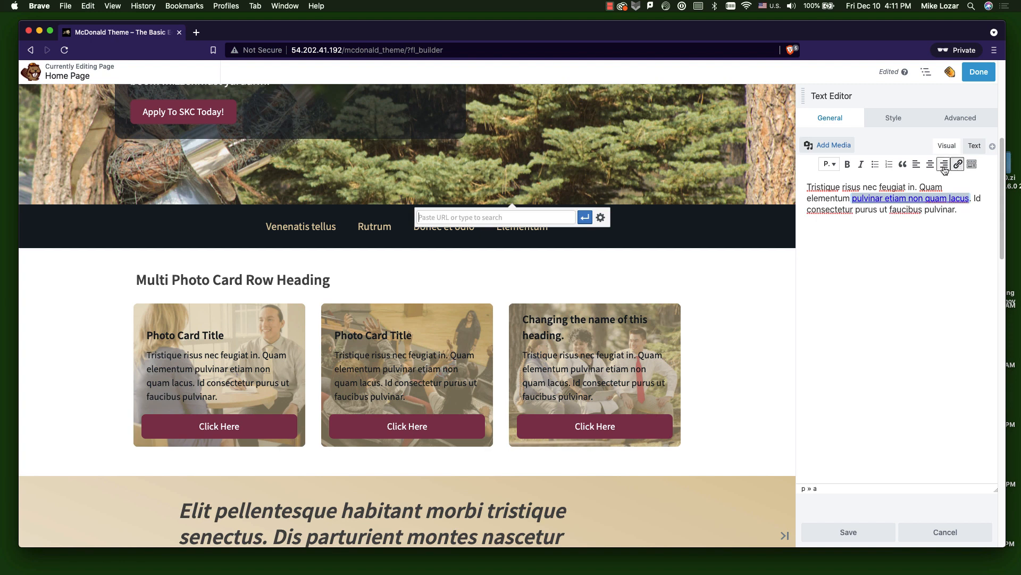
type("#")
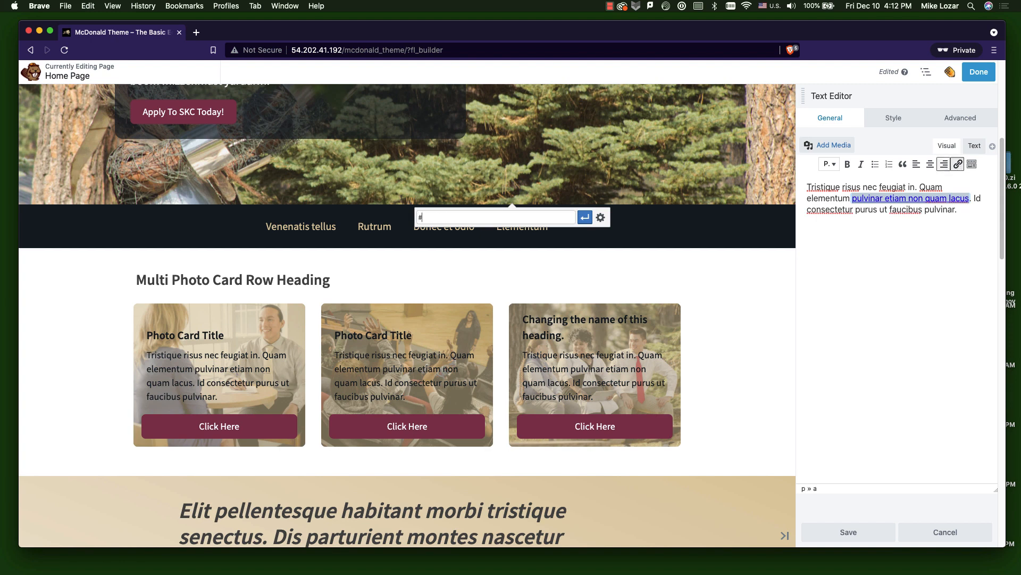
left_click(585, 218)
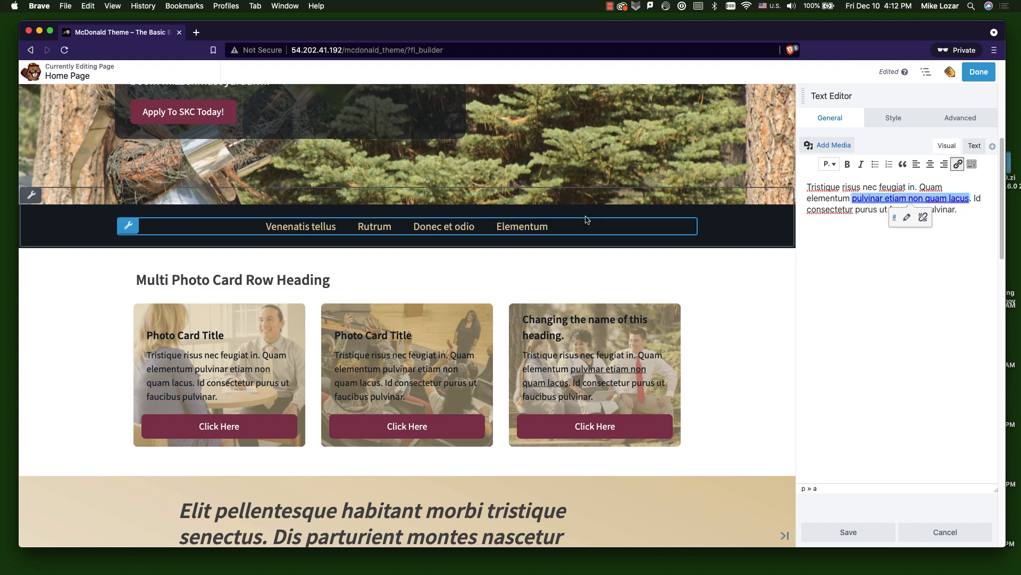
left_click(909, 271)
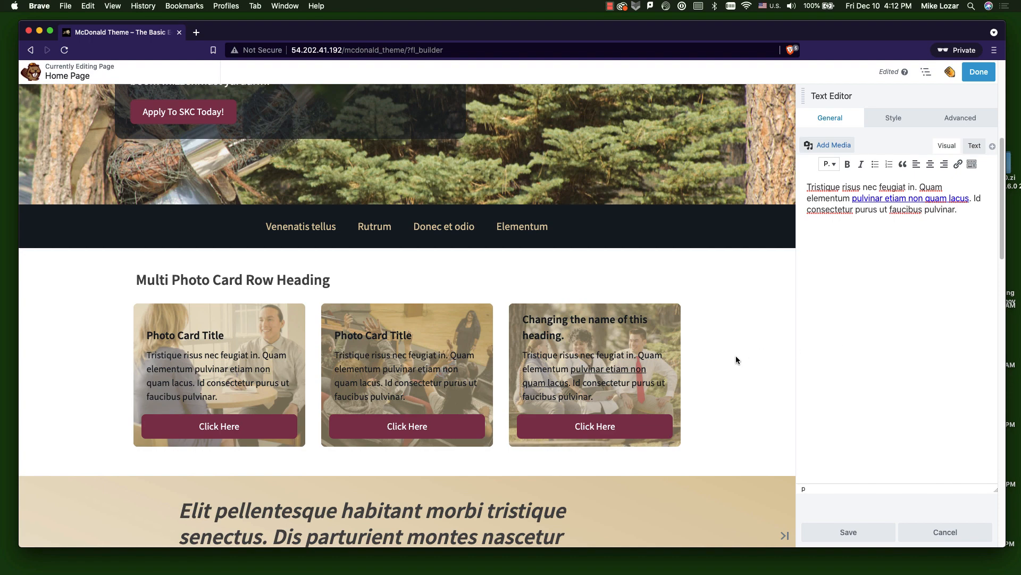
scroll(736, 356, "down", 3)
left_click(853, 531)
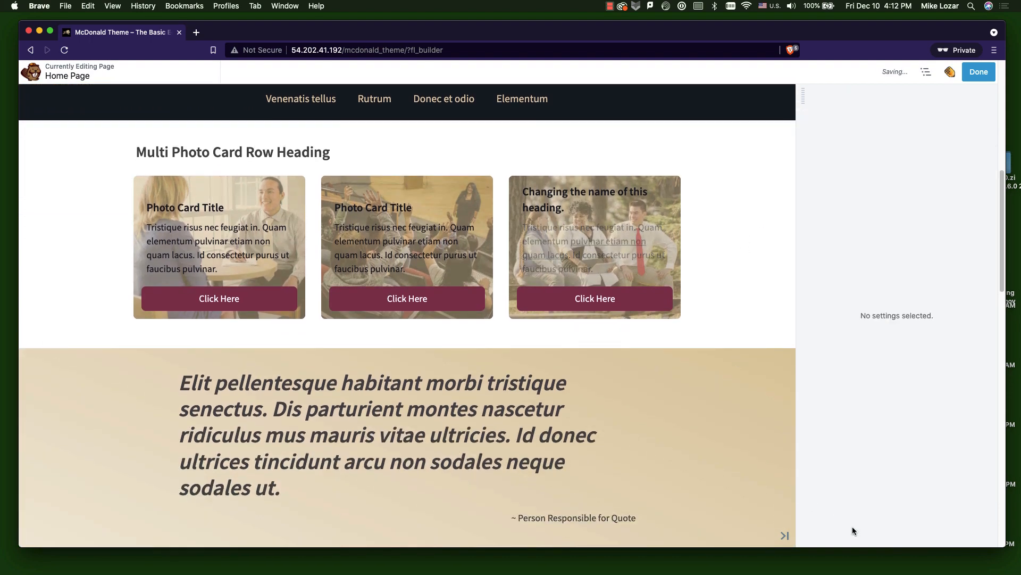
Open the quote text's settings and look over the page's rows from the call to action to the banner.
scroll(633, 335, "down", 4)
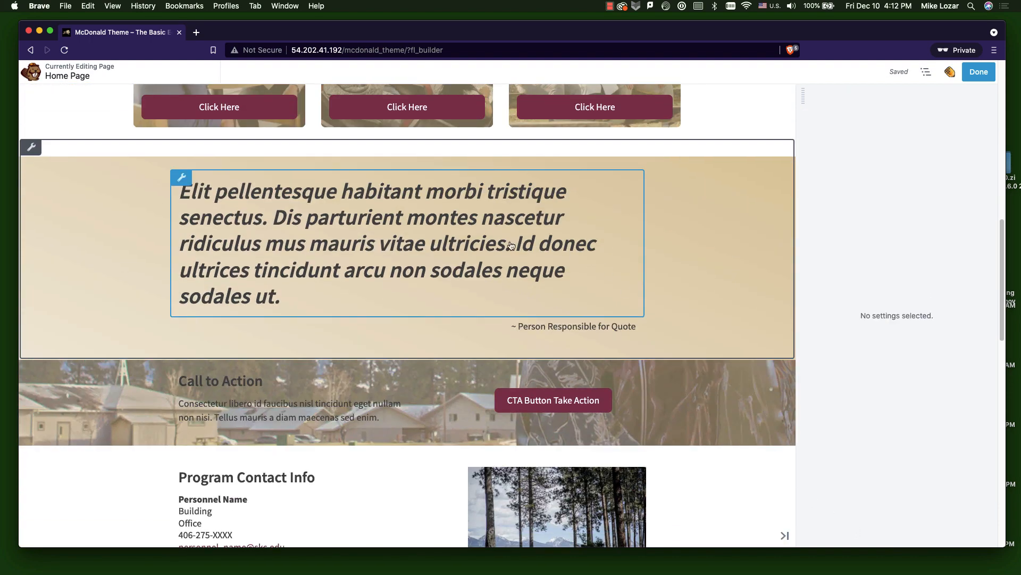
left_click(484, 233)
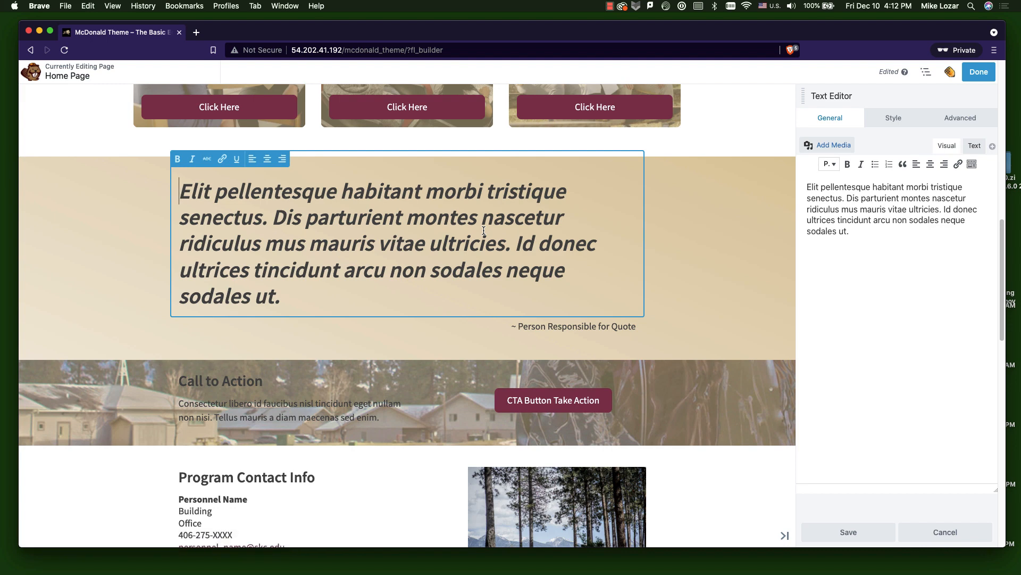
scroll(482, 226, "down", 3)
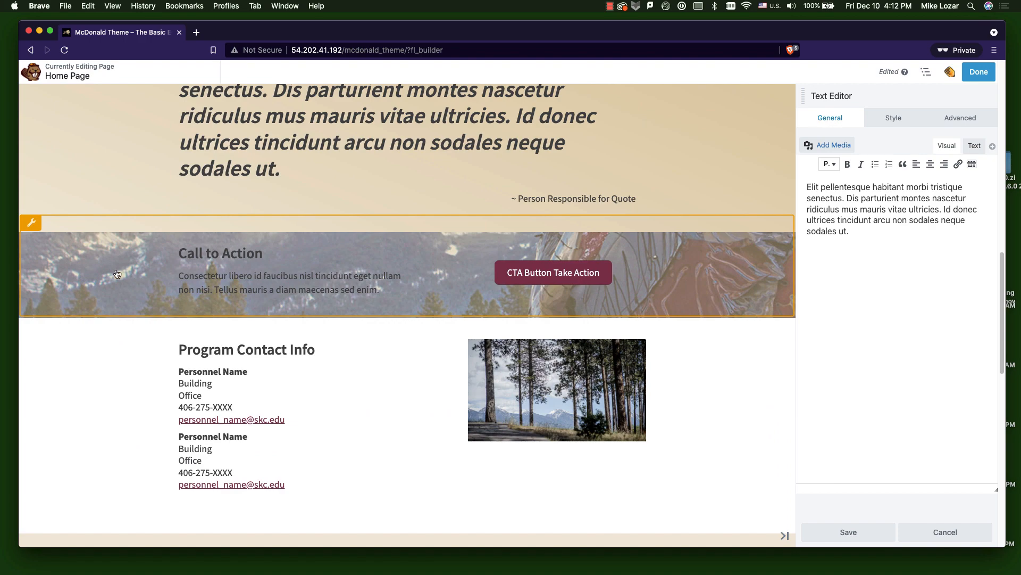
scroll(139, 261, "up", 15)
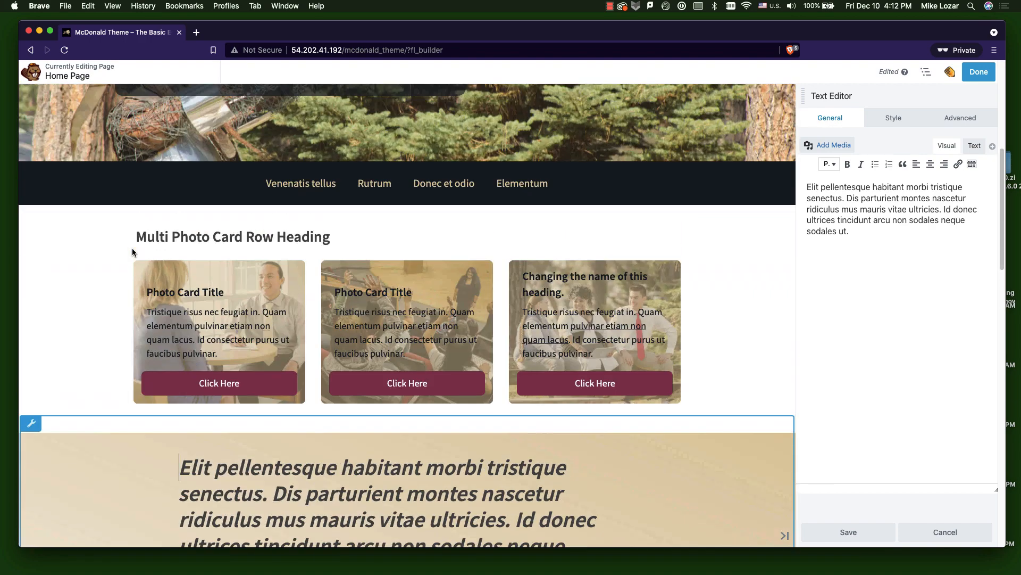
scroll(133, 251, "up", 4)
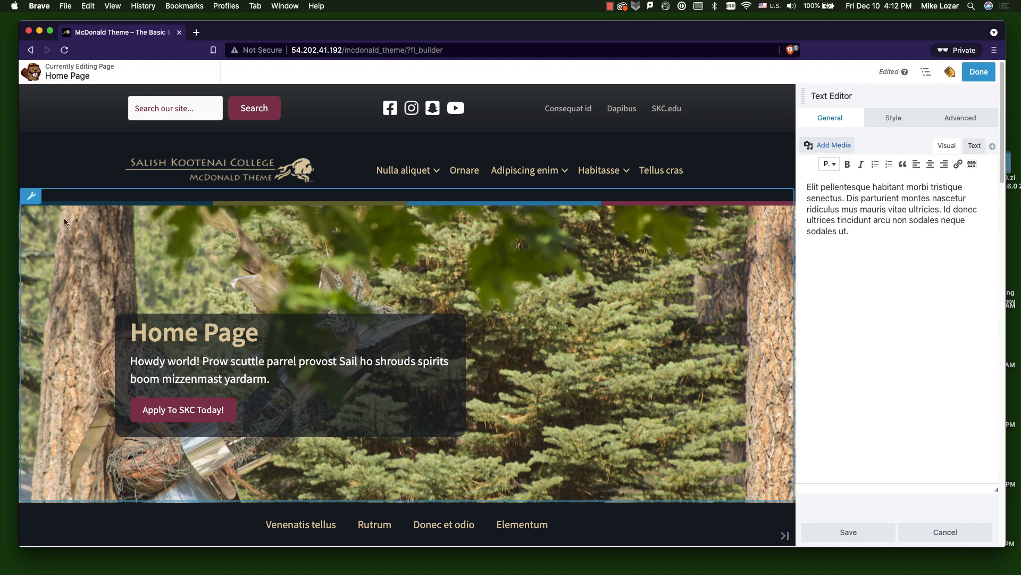
Open the banner row's settings and set its background photo source to Media Library.
left_click(32, 197)
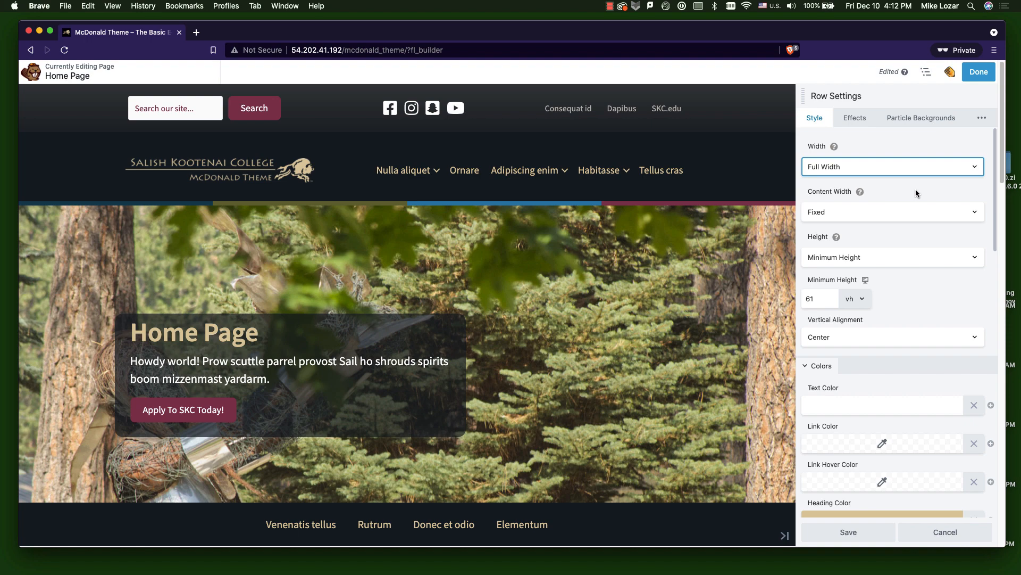
scroll(915, 189, "down", 3)
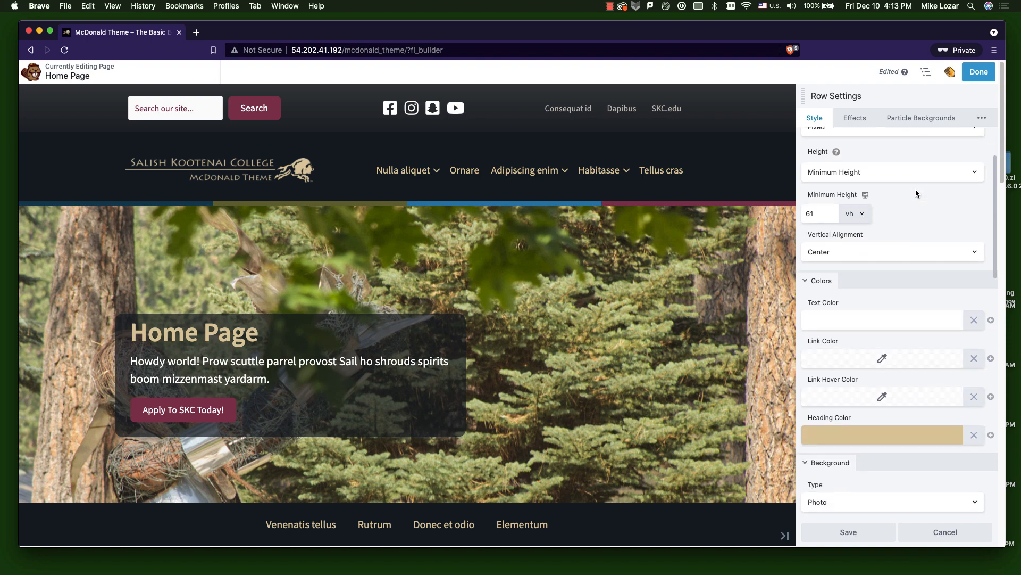
scroll(916, 196, "down", 2)
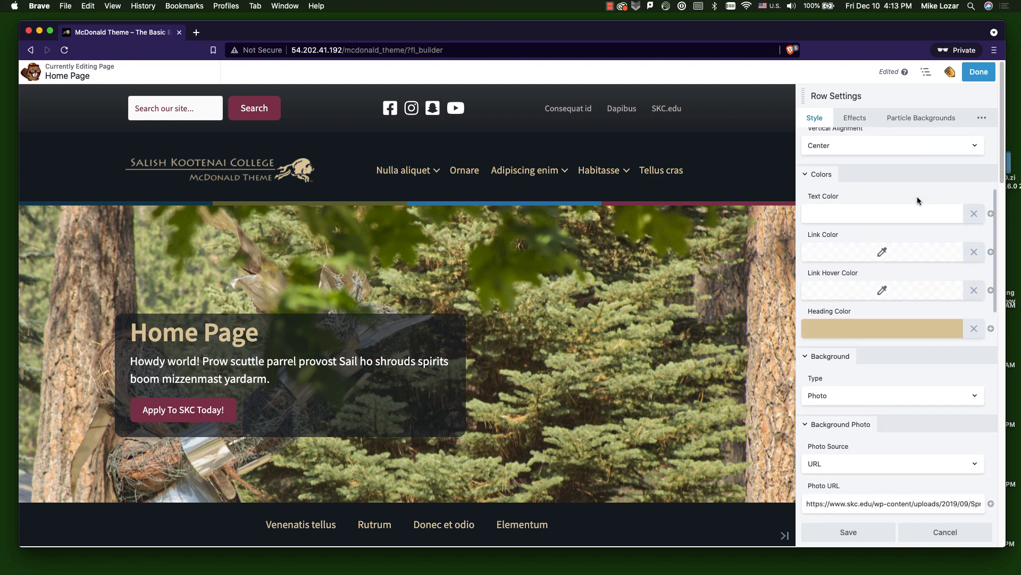
scroll(917, 200, "down", 3)
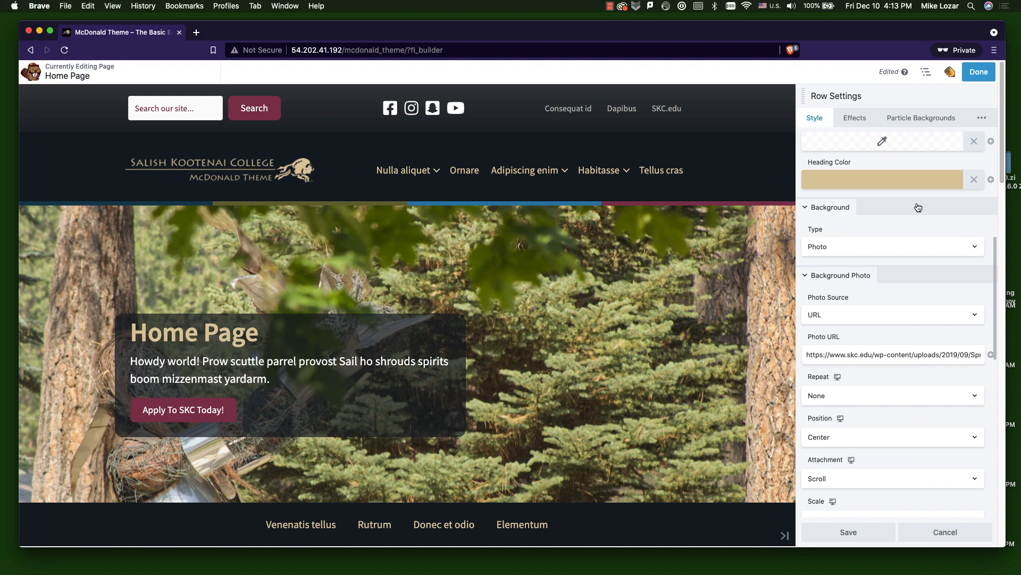
scroll(917, 206, "down", 3)
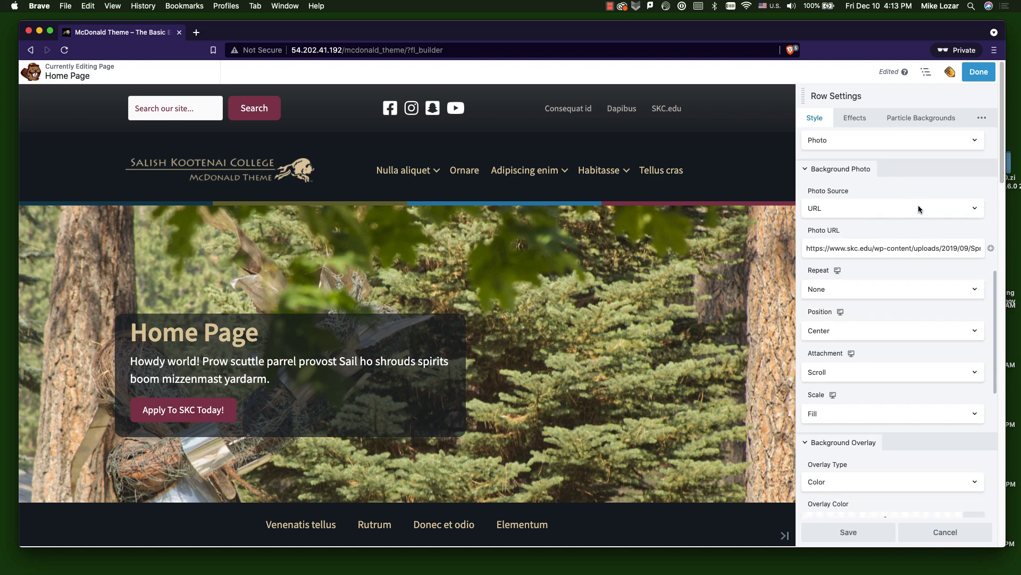
left_click(860, 209)
left_click(860, 199)
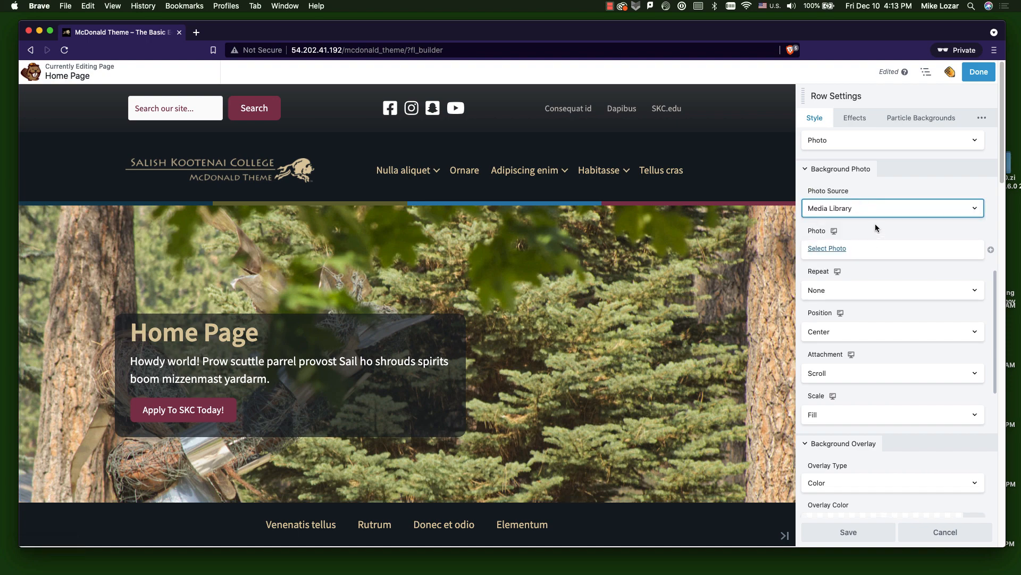
Choose HH-GradLine-17v1.jpg from the media library as the banner row's background photo.
left_click(818, 250)
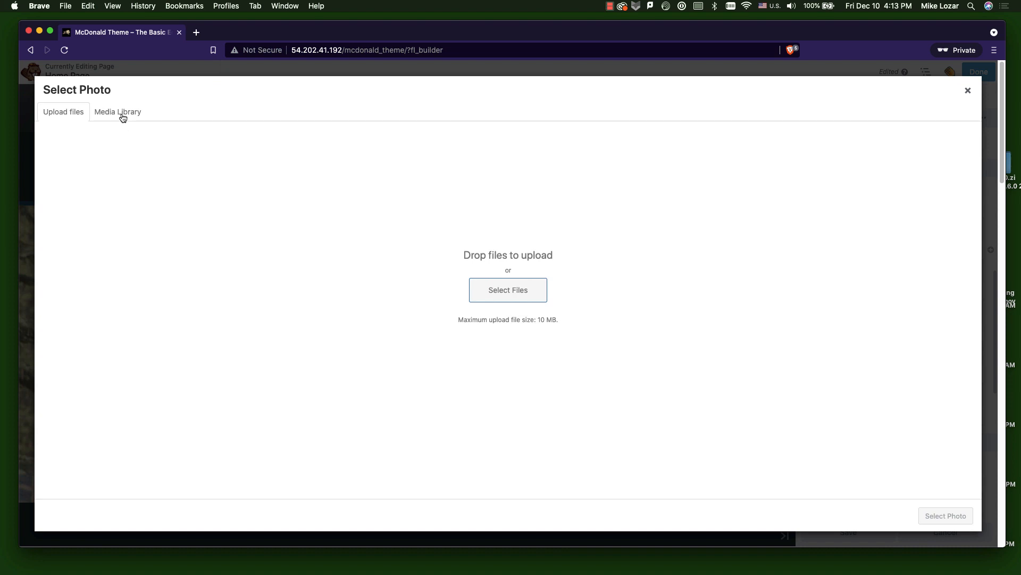
left_click(523, 294)
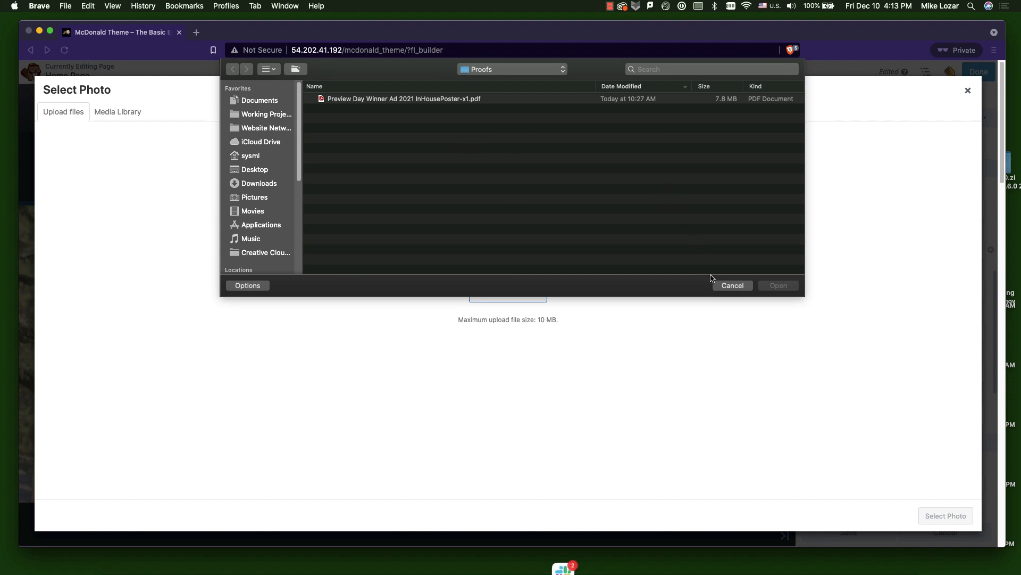
left_click(732, 285)
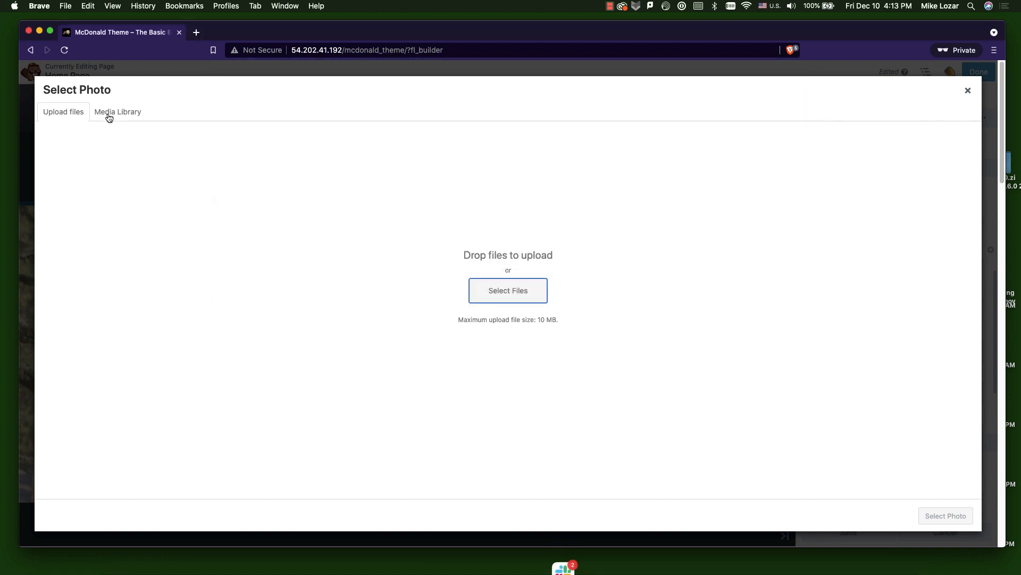
left_click(107, 115)
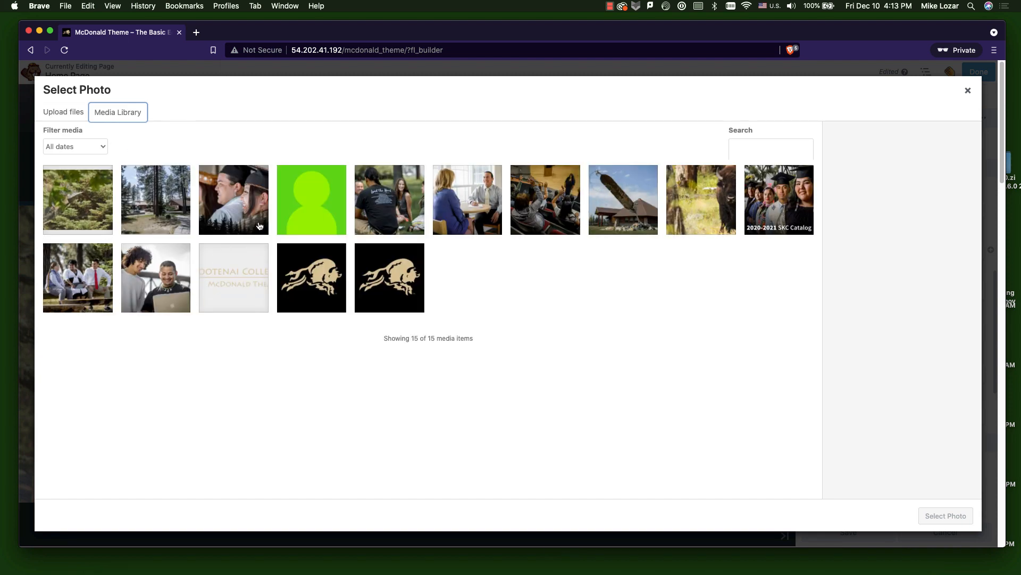
left_click(240, 208)
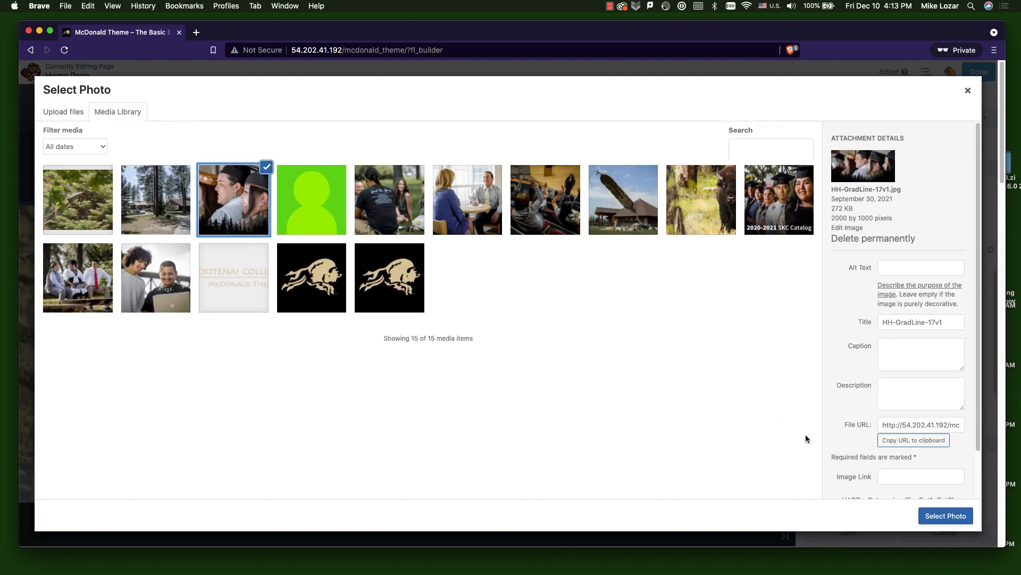
left_click(948, 516)
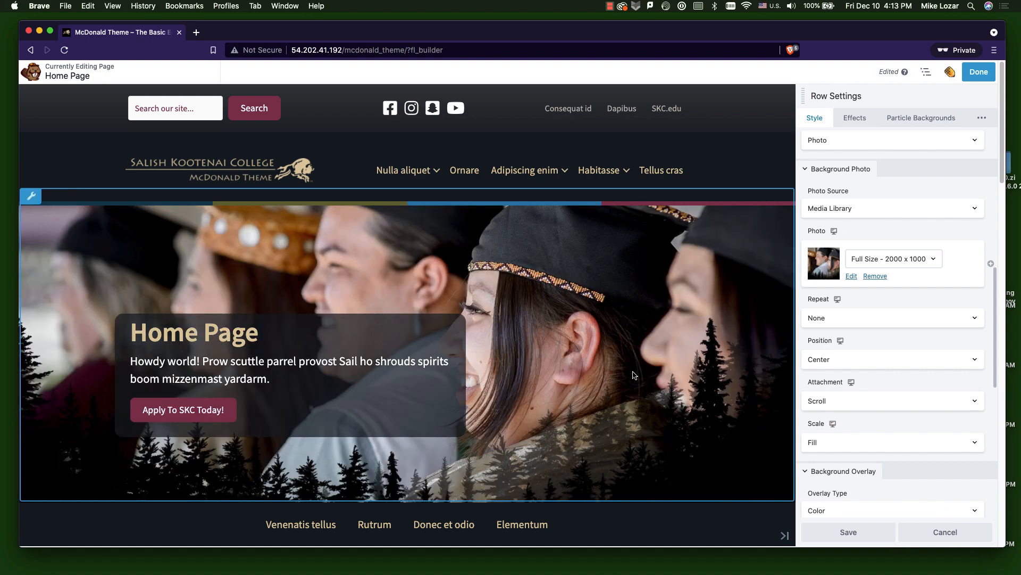
Open the settings of the menu directly beneath the banner and look over the sections below it.
scroll(635, 376, "down", 4)
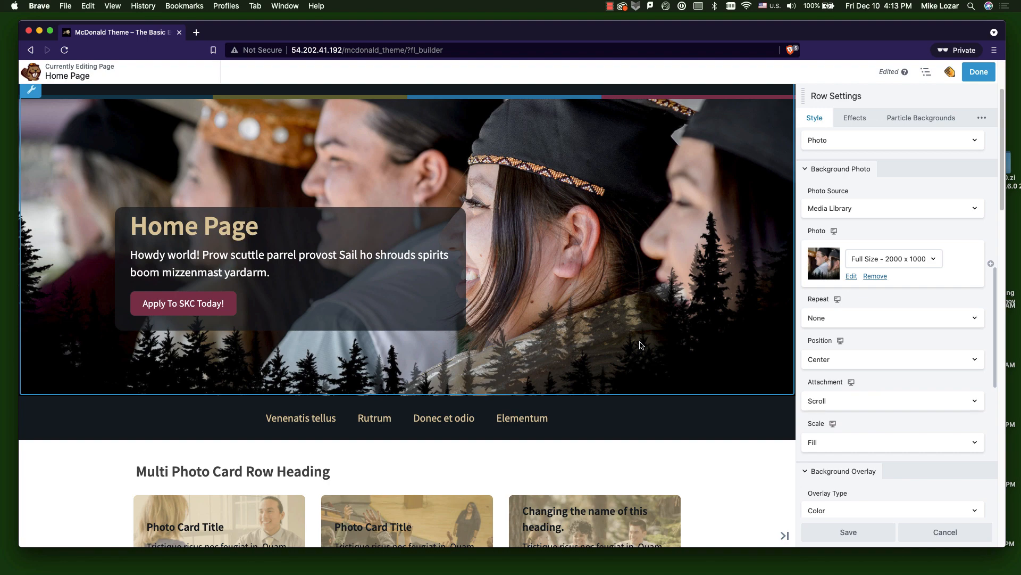
scroll(641, 346, "down", 10)
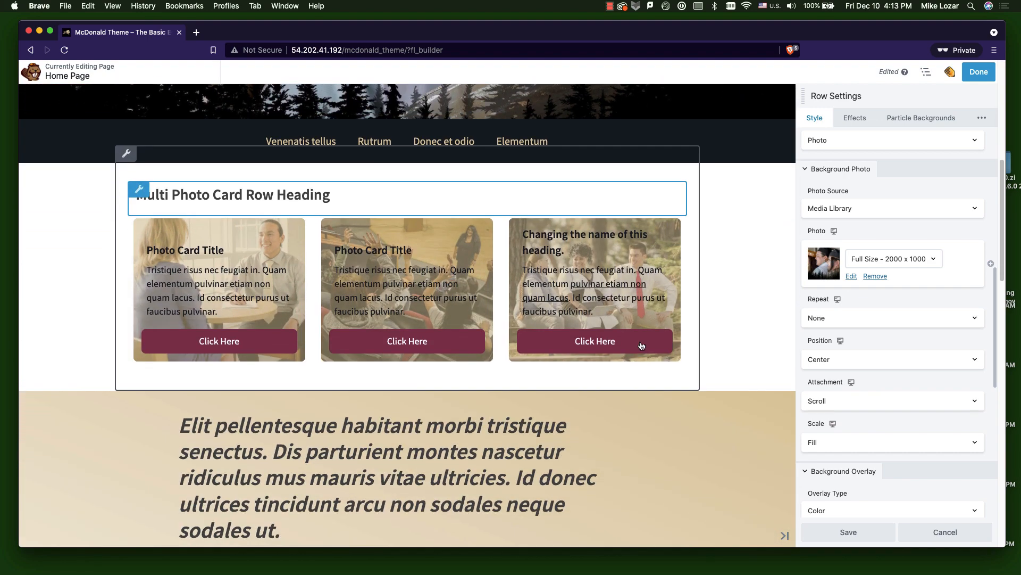
scroll(638, 345, "up", 5)
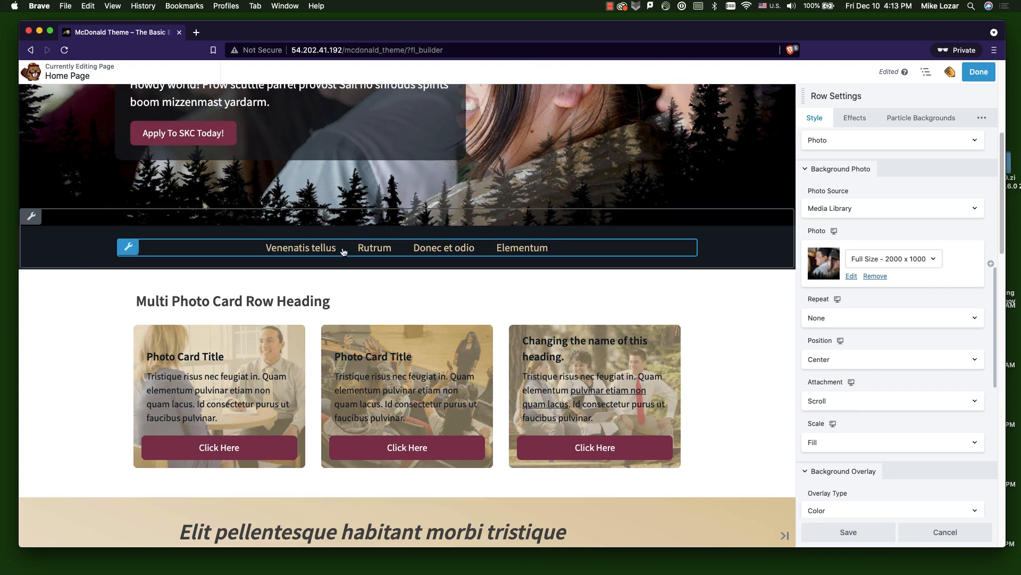
left_click(343, 252)
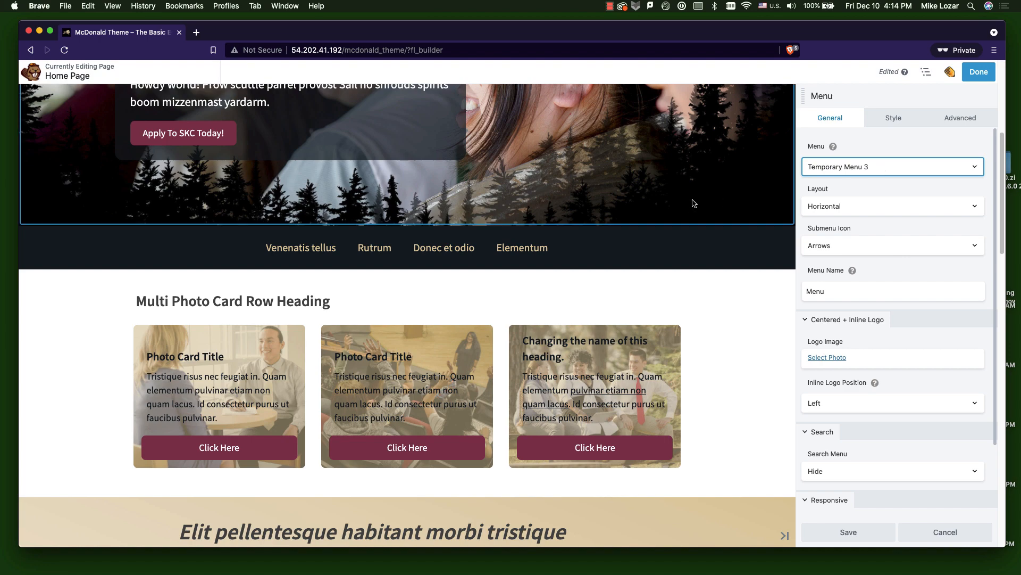
scroll(741, 341, "down", 7)
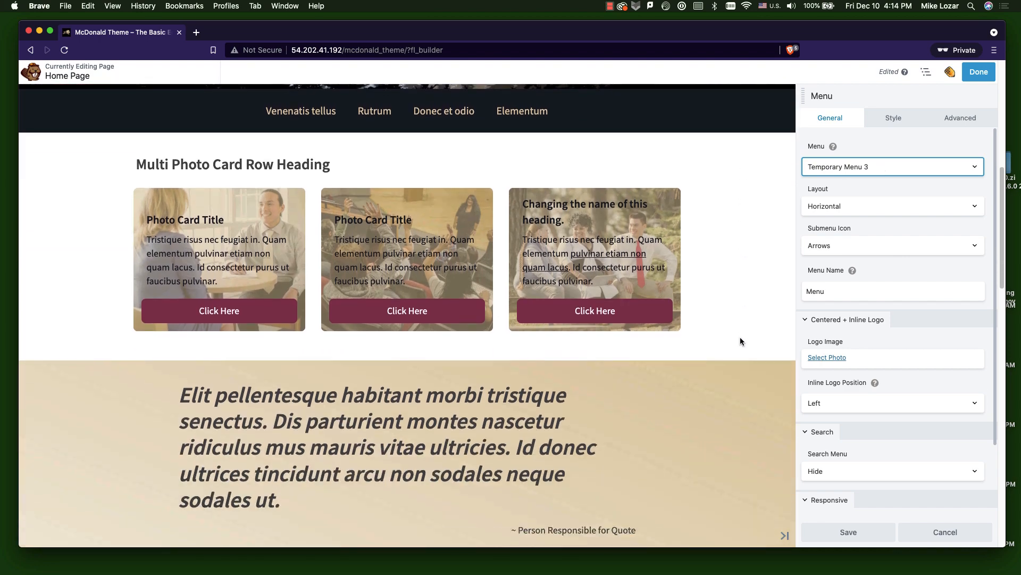
Open the home page's global call to action row for editing.
scroll(741, 335, "down", 2)
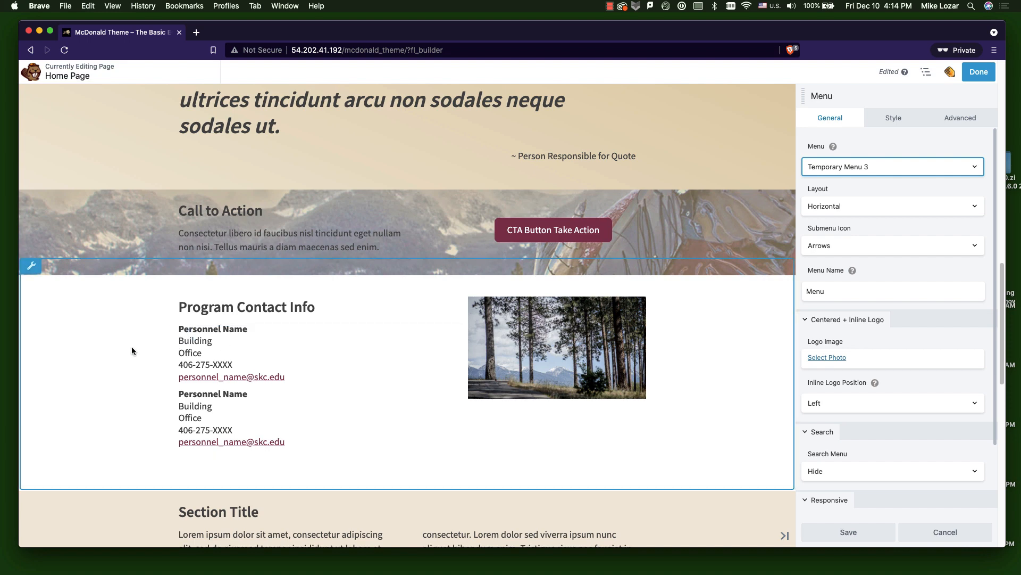
scroll(131, 343, "up", 2)
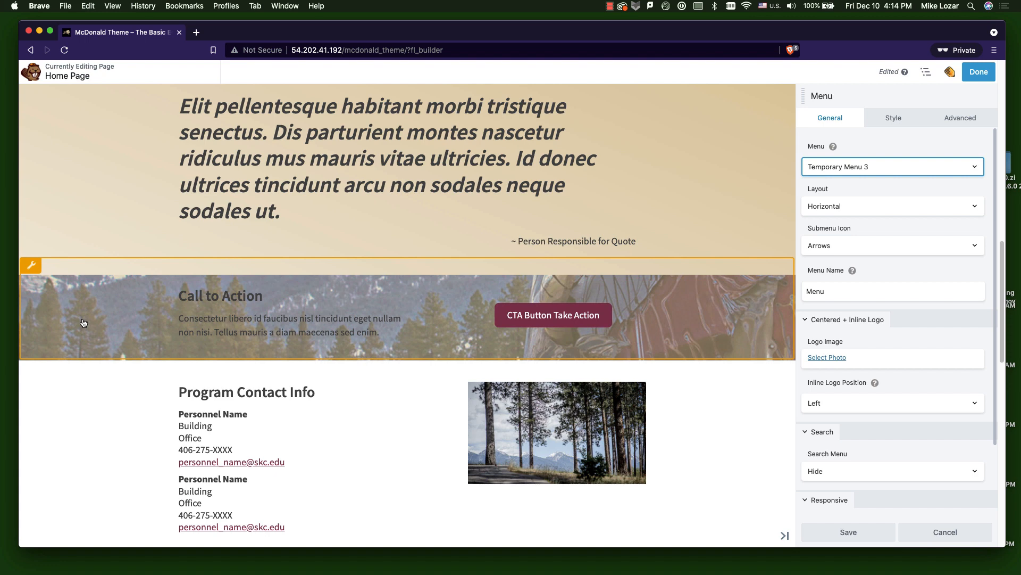
left_click(31, 270)
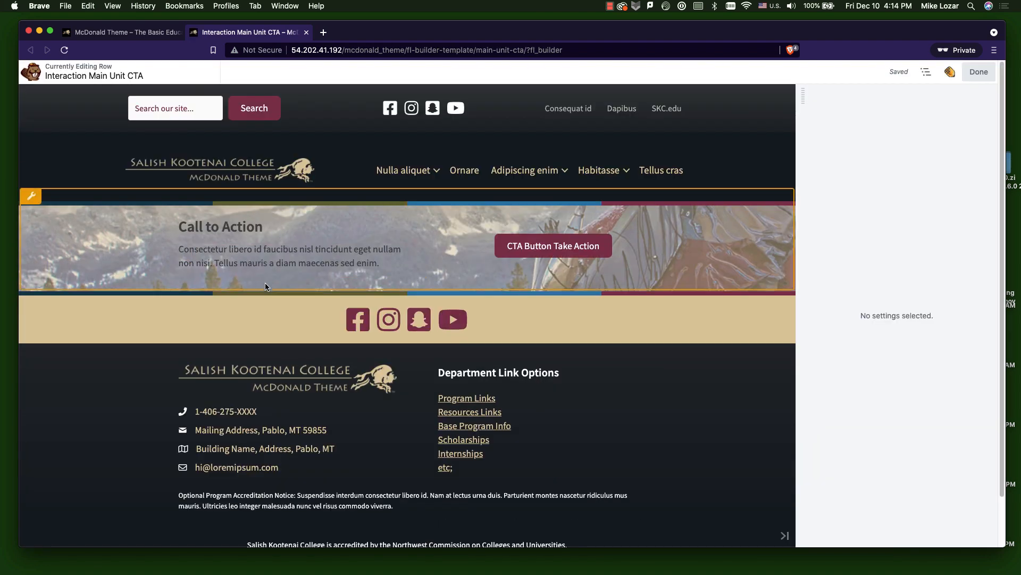
Change the call to action row's heading to "It's about time we get started".
left_click(257, 232)
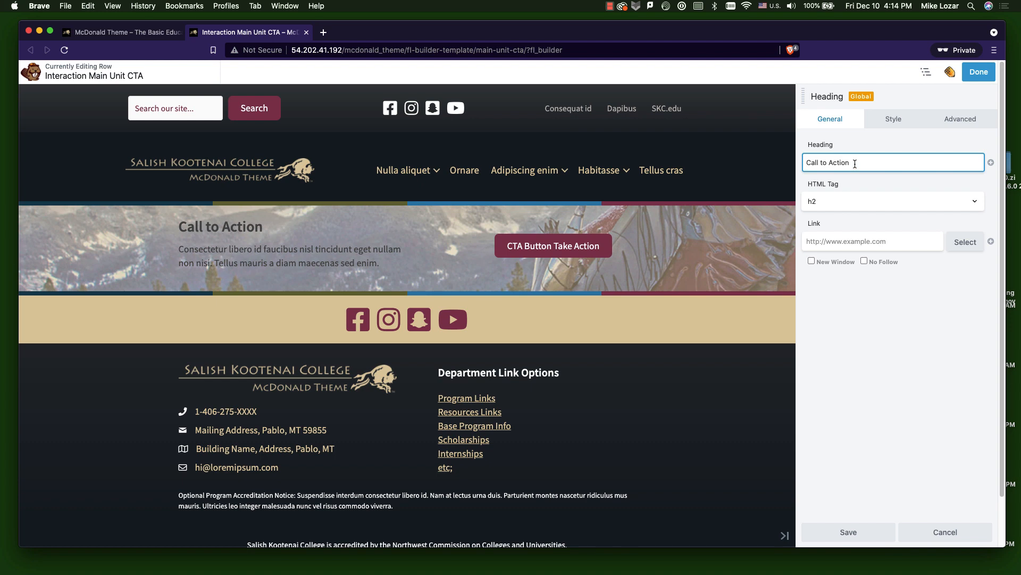
left_click_drag(855, 164, 804, 169)
type("It's about t")
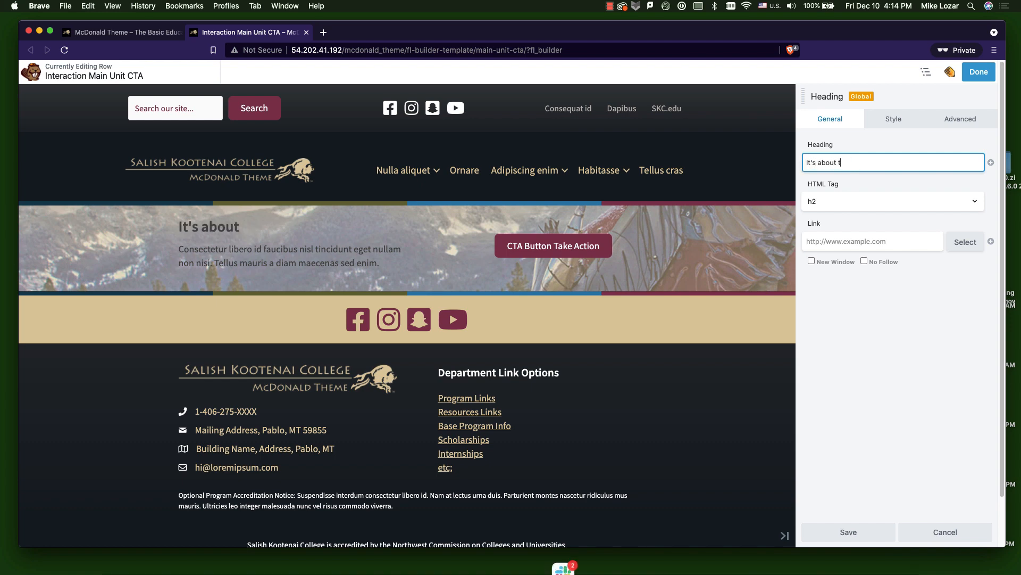
type("ime we get sta")
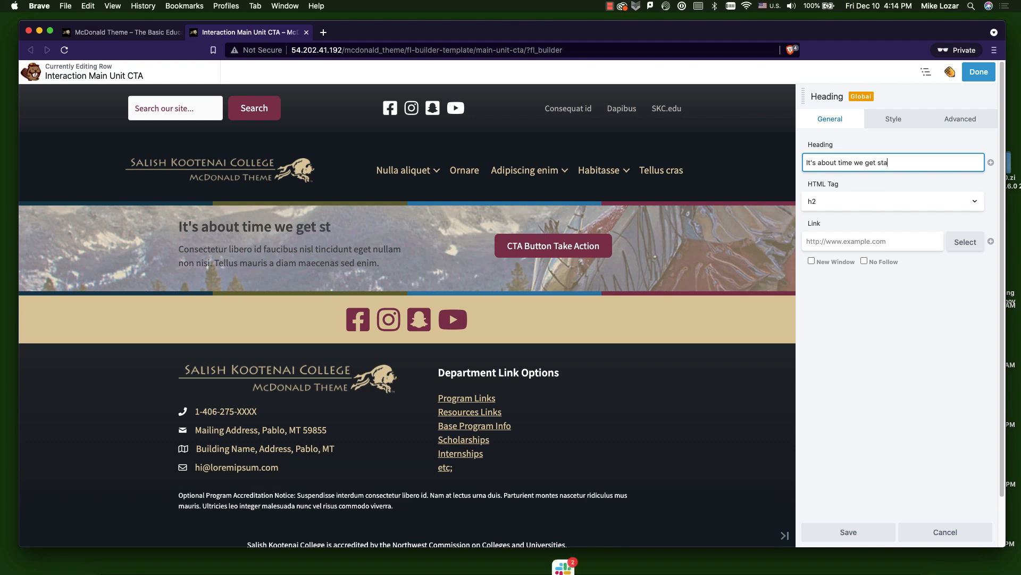
type("rted")
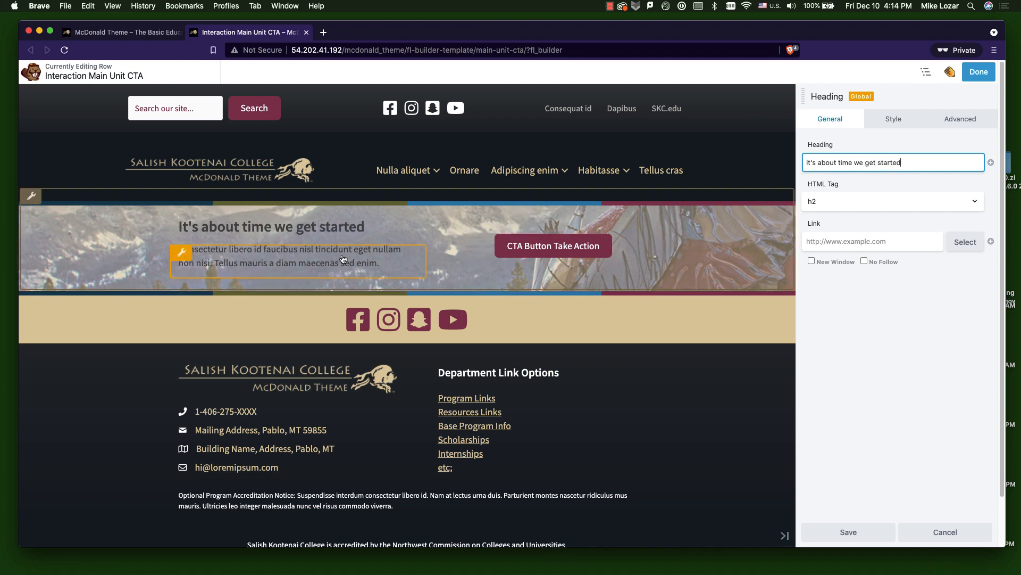
Append the sentence "And some more text here." to the paragraph beneath the call to action heading.
left_click(335, 259)
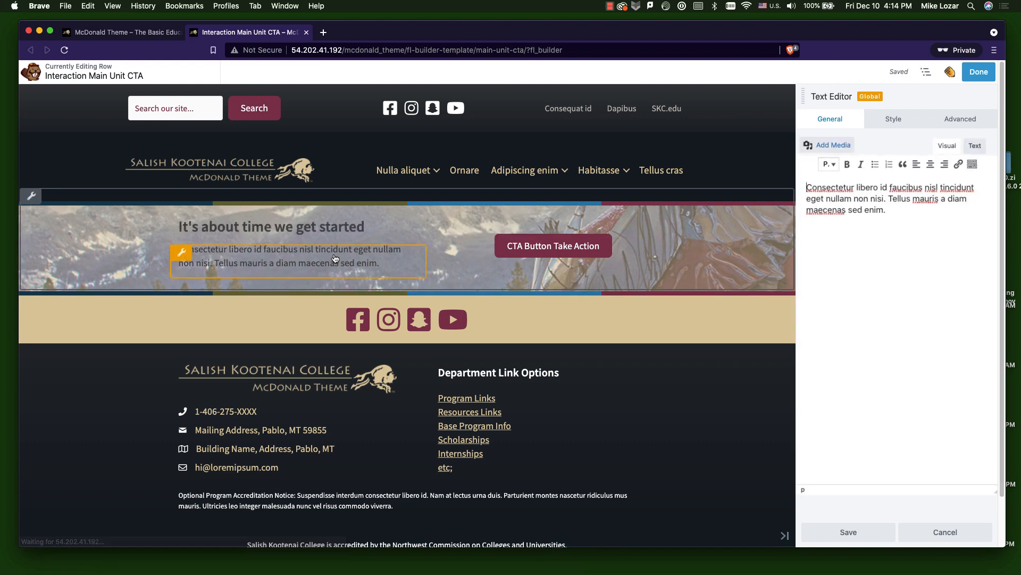
left_click(897, 212)
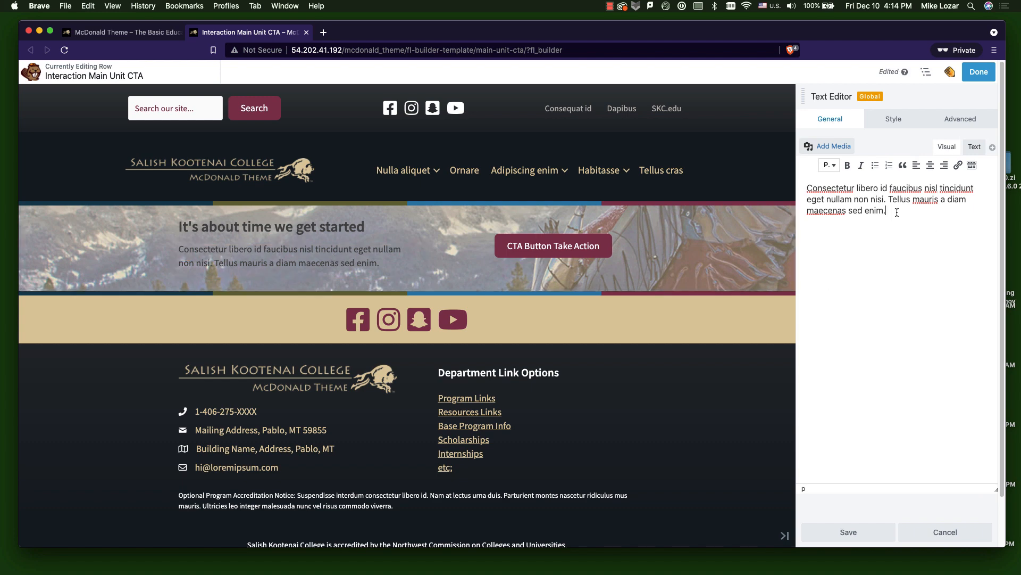
type("And some mor")
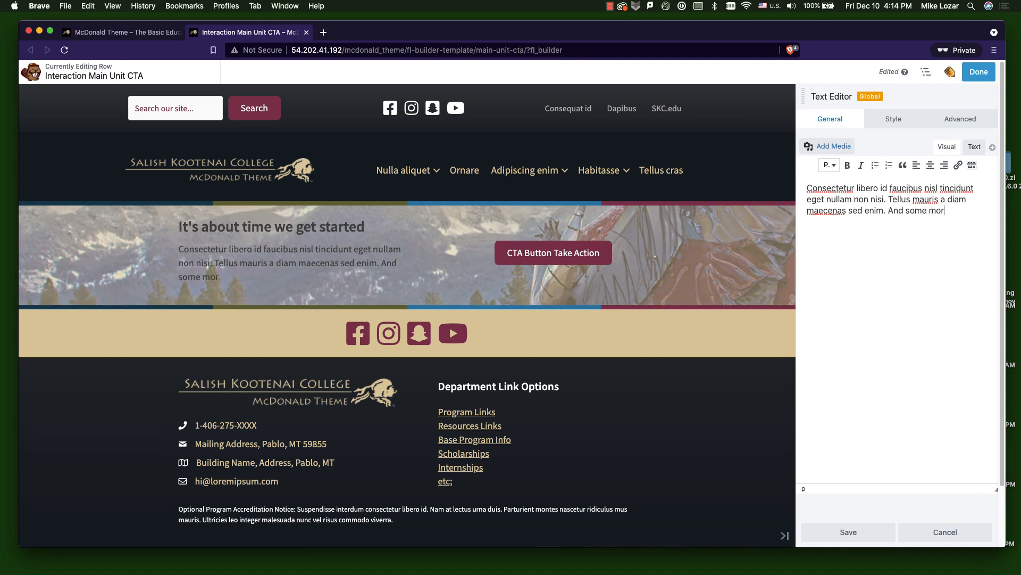
type("e text here.")
Set the call to action button's text to "Take a chance on me!".
left_click(553, 253)
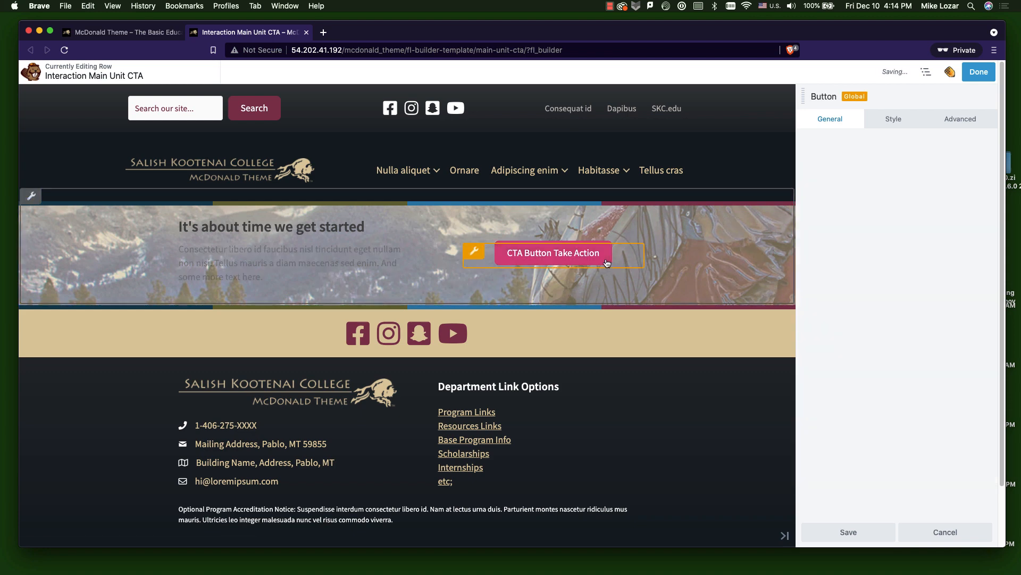
left_click_drag(900, 163, 800, 160)
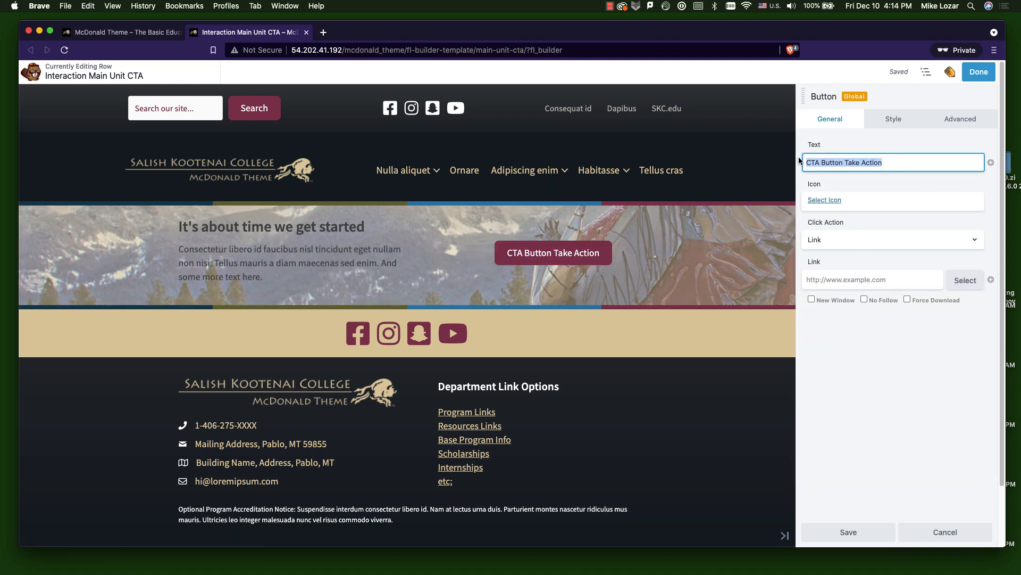
type("Take a shc")
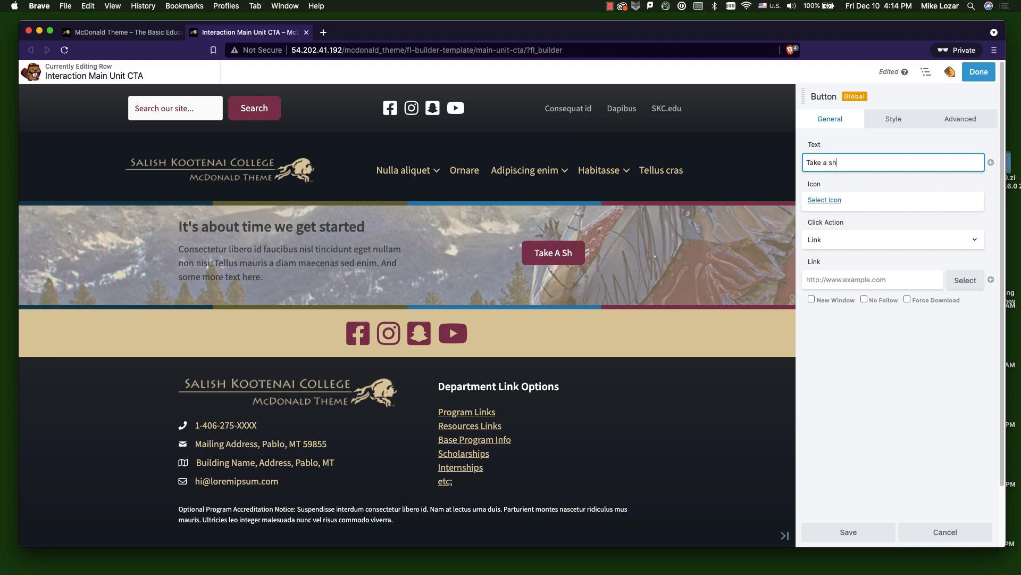
key("BackSpace")
key("BackSpace")
key("BackSpace")
type("chance ")
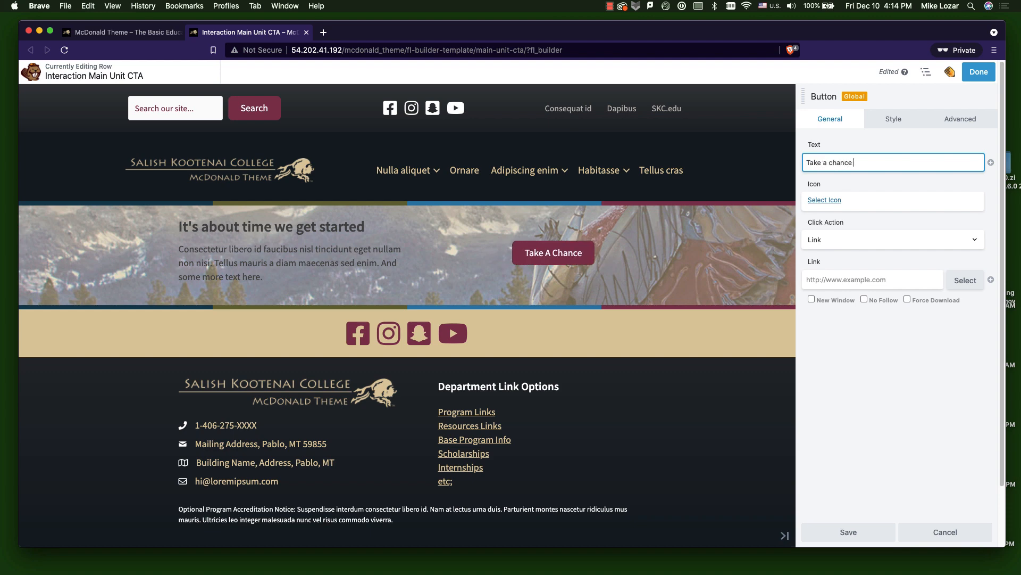
type("on me!")
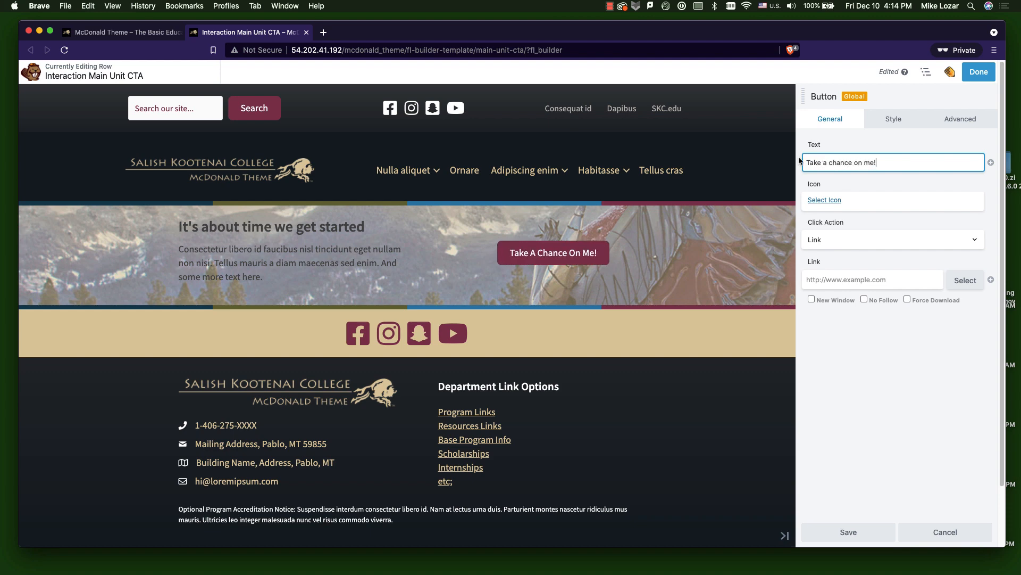
left_click(857, 279)
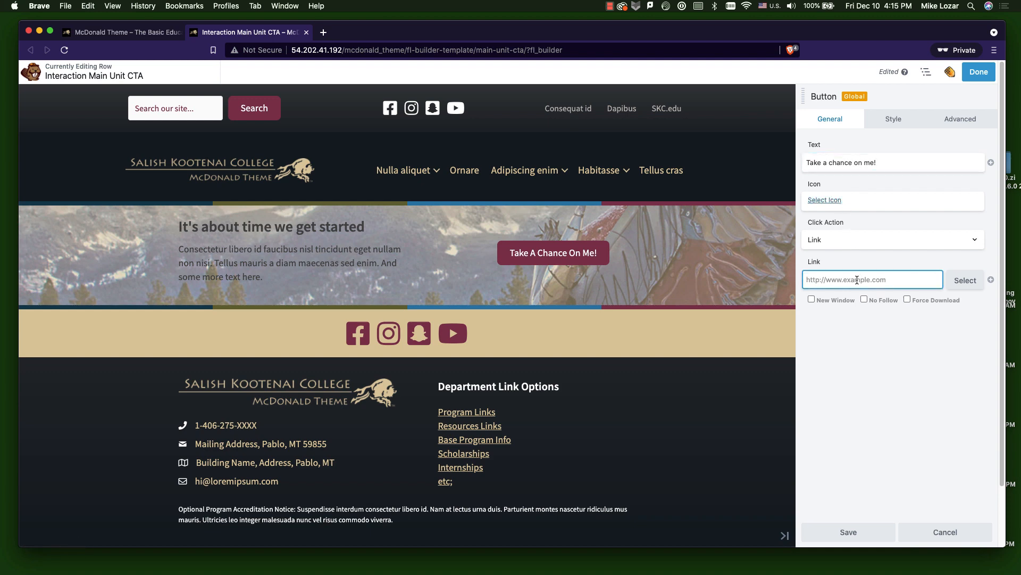
type("https://www.takeachance.com")
left_click(812, 299)
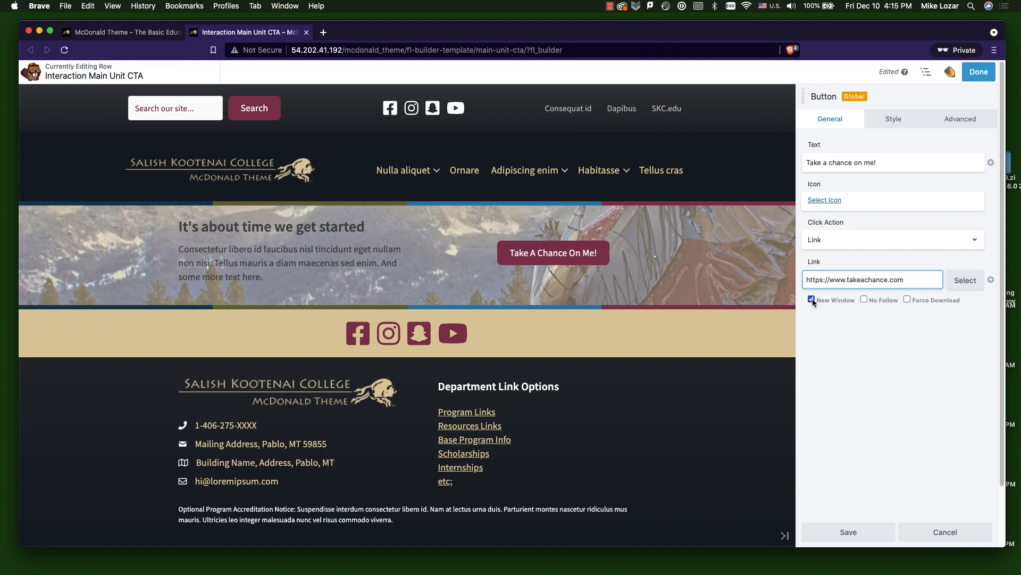
Save the button settings and publish the call to action row's changes.
left_click(848, 532)
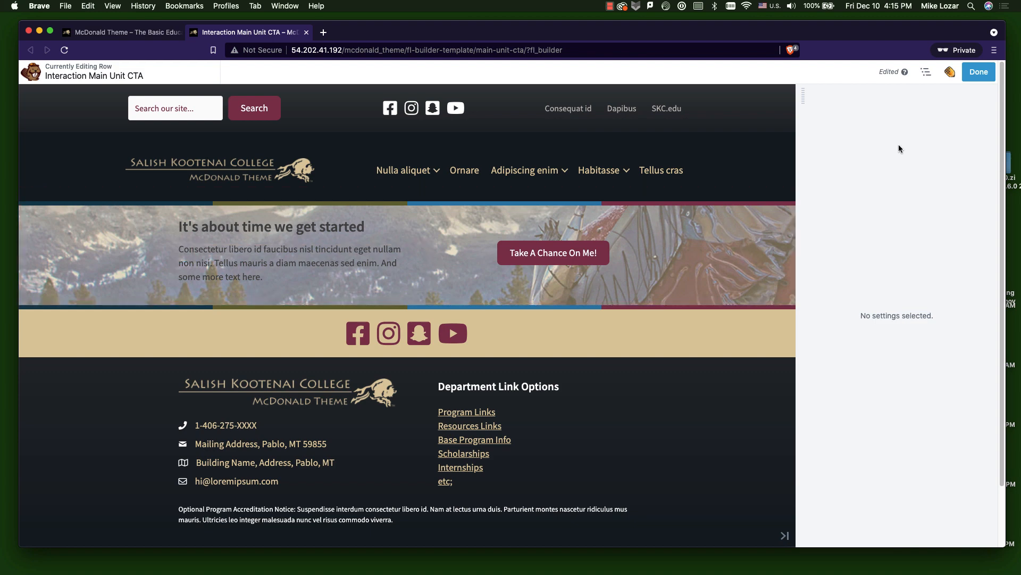
left_click(972, 79)
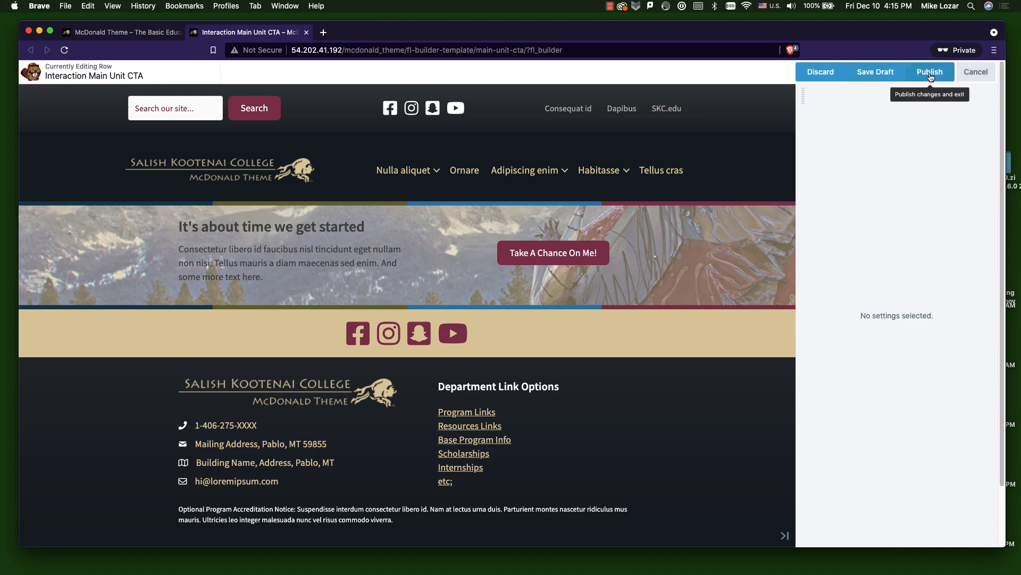
left_click(930, 72)
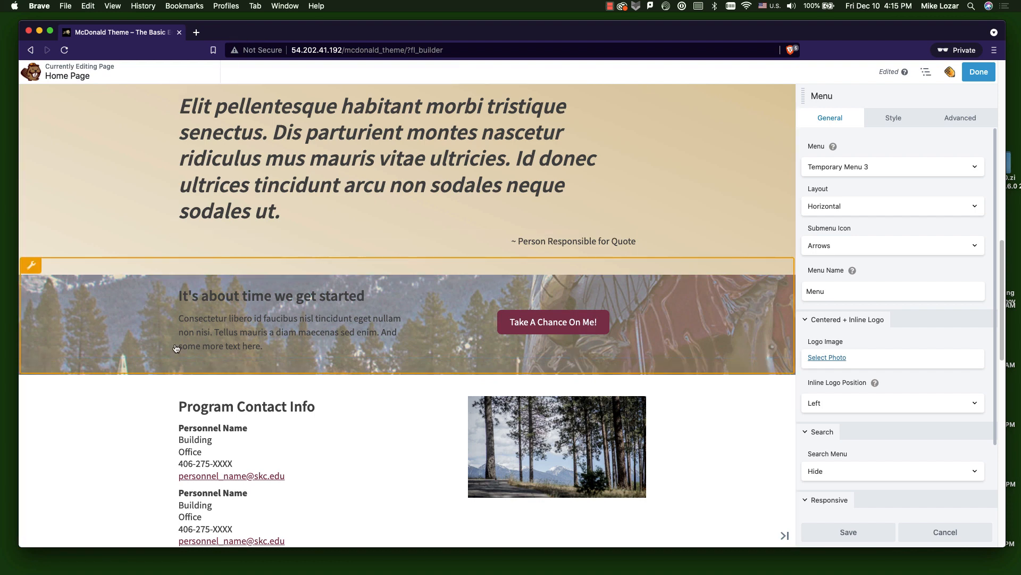
Look over the home page's rows from the call to action to the footer, plus the header menu and banner.
scroll(180, 348, "down", 10)
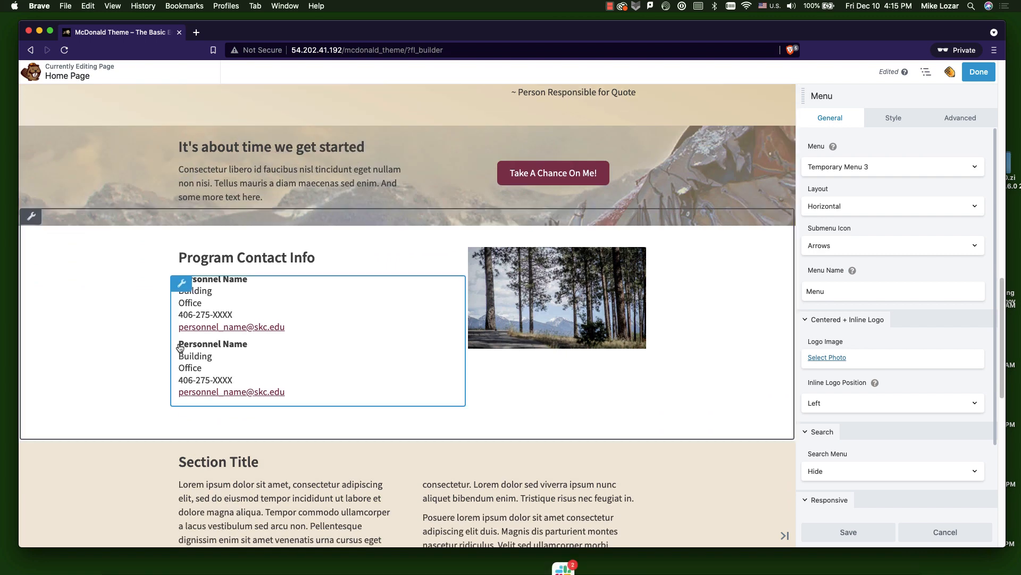
scroll(125, 279, "down", 10)
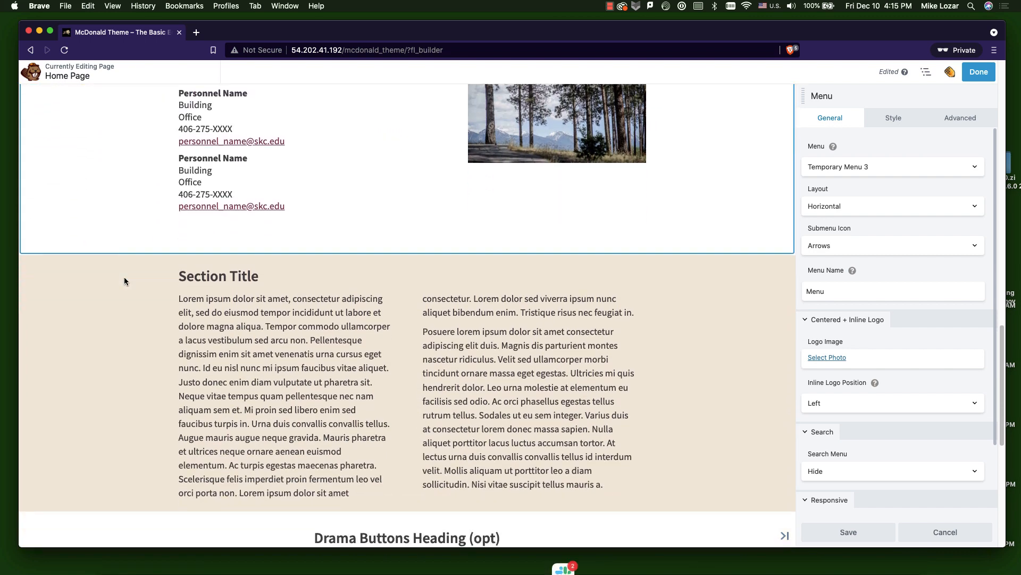
scroll(125, 281, "down", 8)
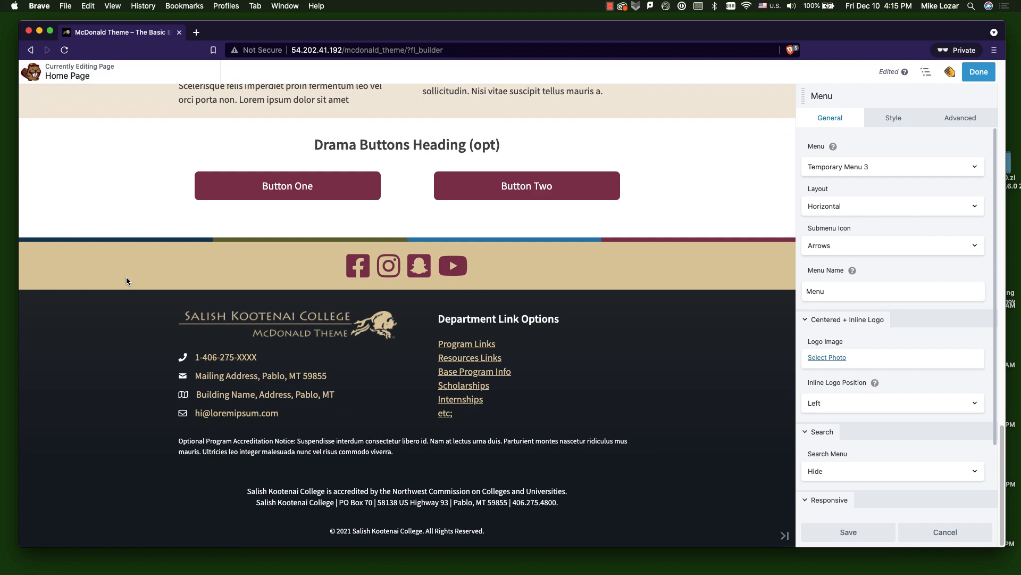
scroll(136, 266, "up", 20)
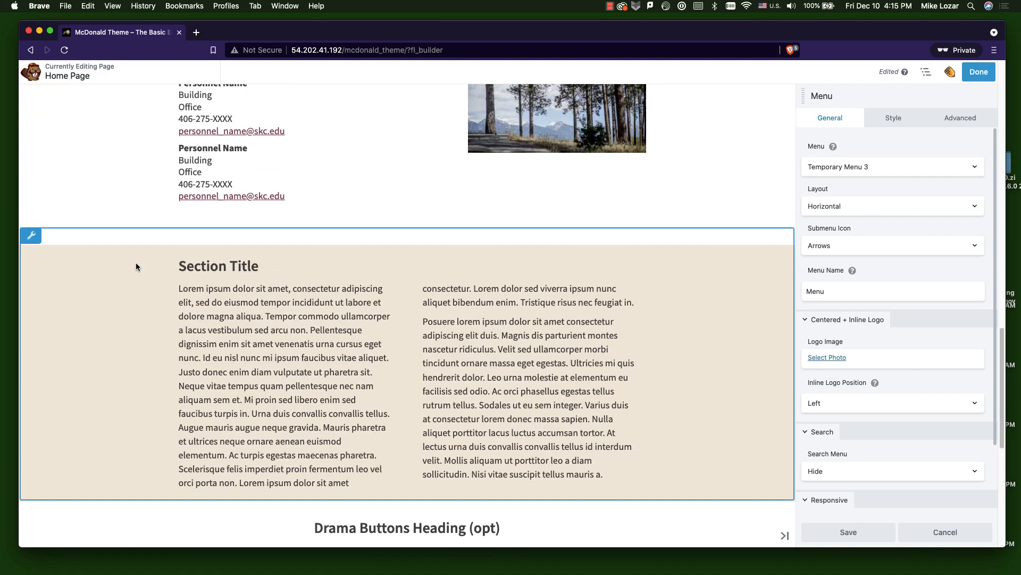
scroll(488, 123, "up", 20)
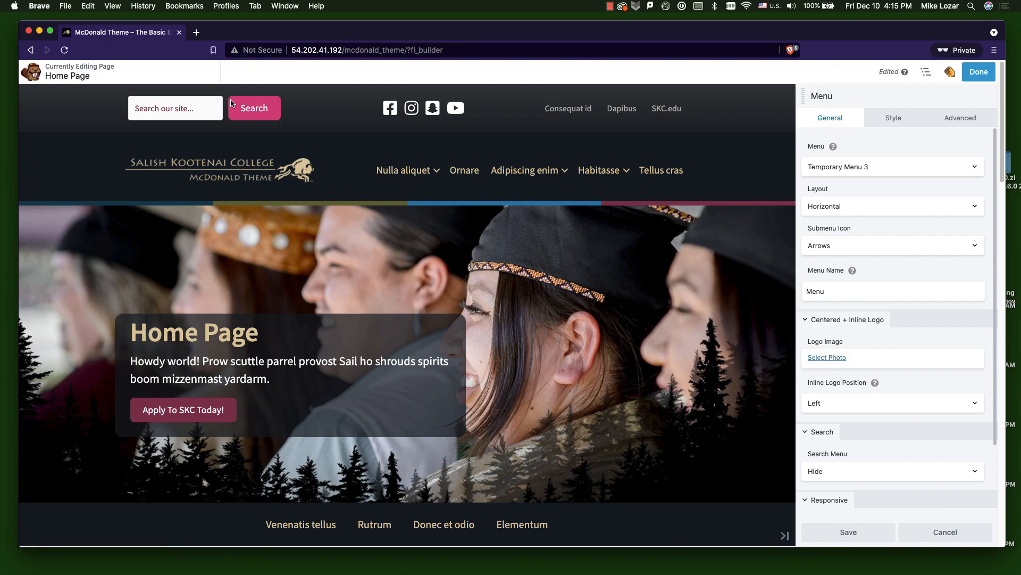
mouse_move(437, 183)
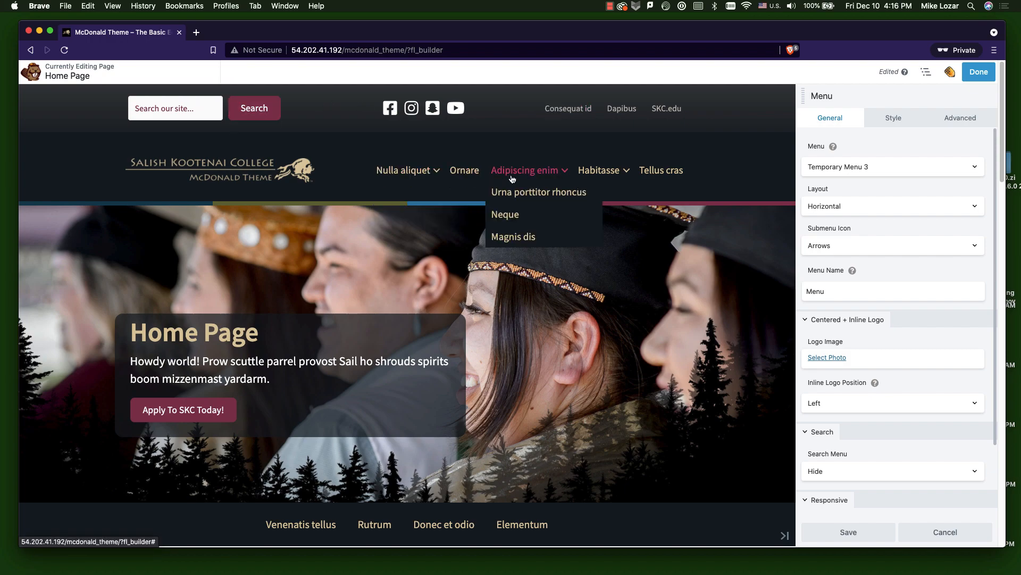
scroll(588, 282, "down", 15)
scroll(587, 286, "down", 10)
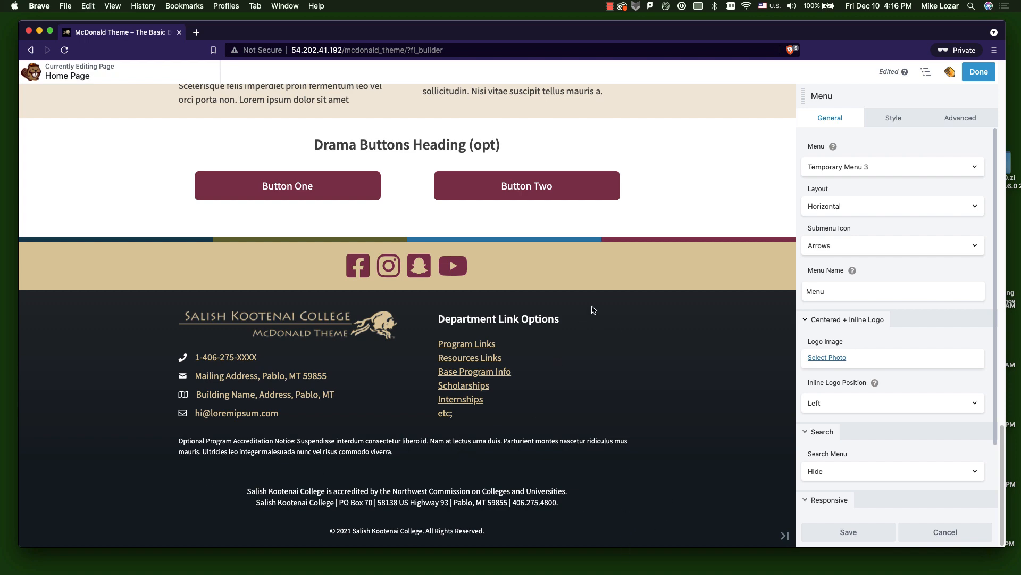
scroll(661, 323, "up", 10)
scroll(661, 319, "up", 10)
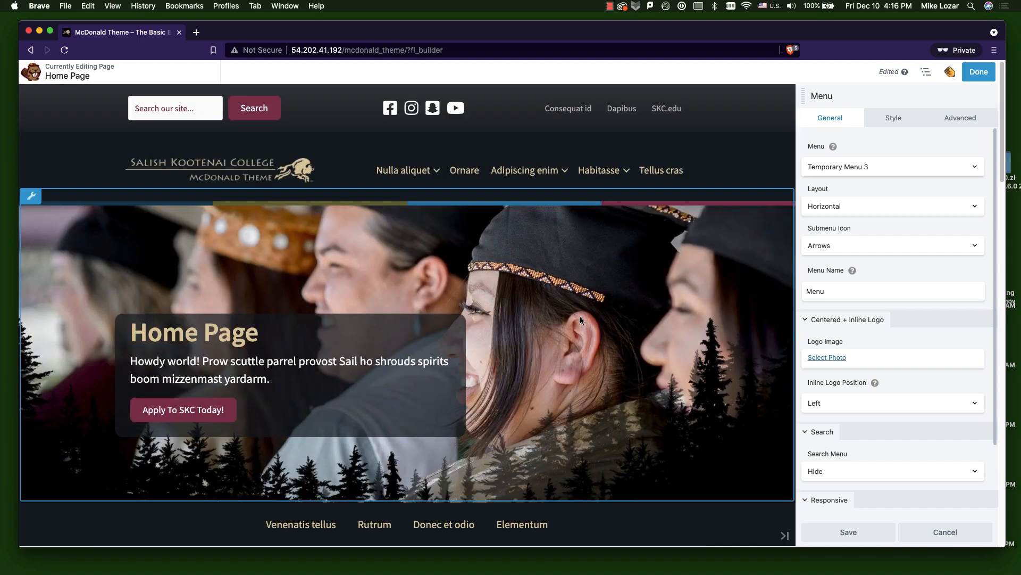
Finish editing the home page and publish its changes.
left_click(973, 75)
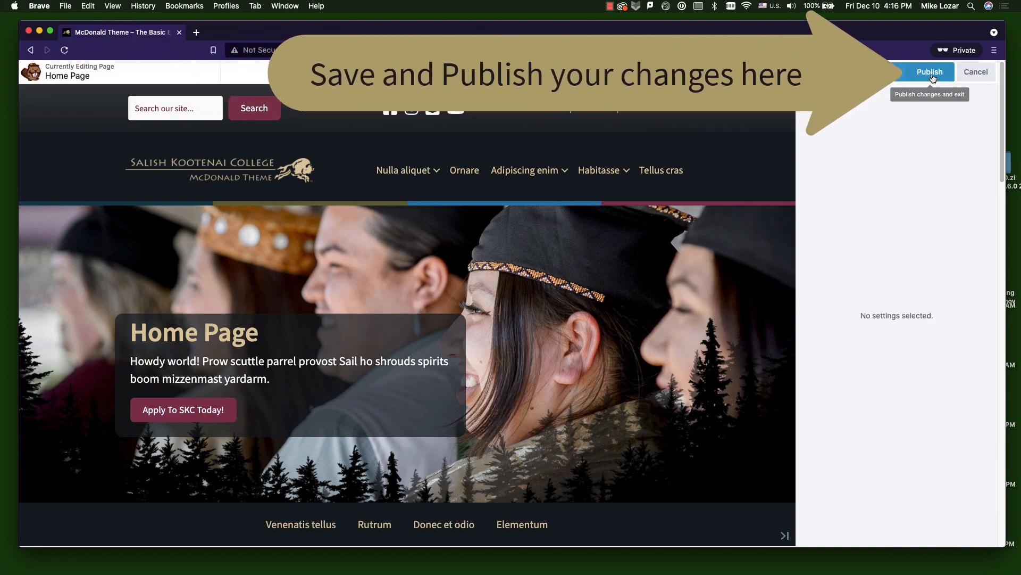
left_click(941, 77)
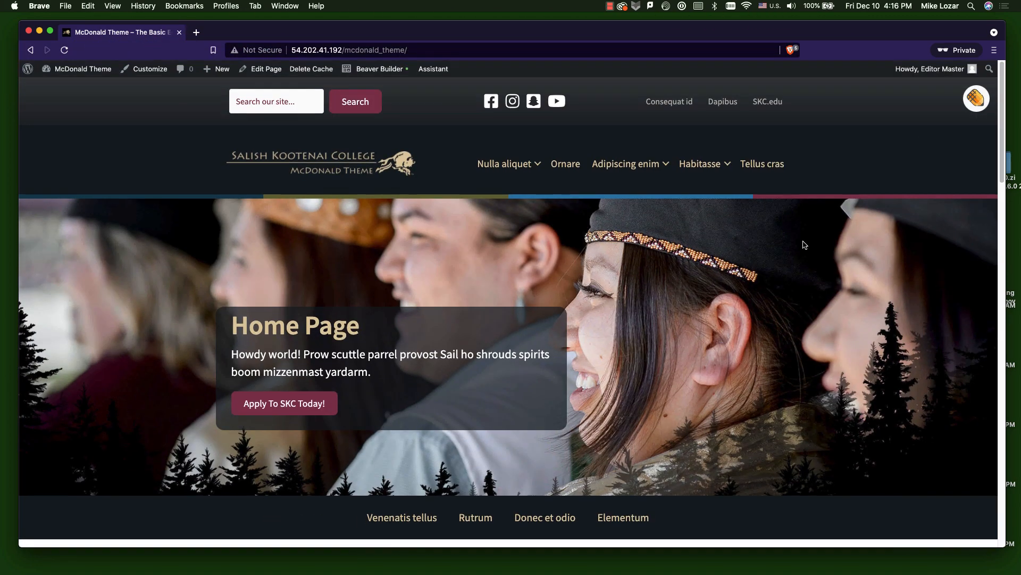